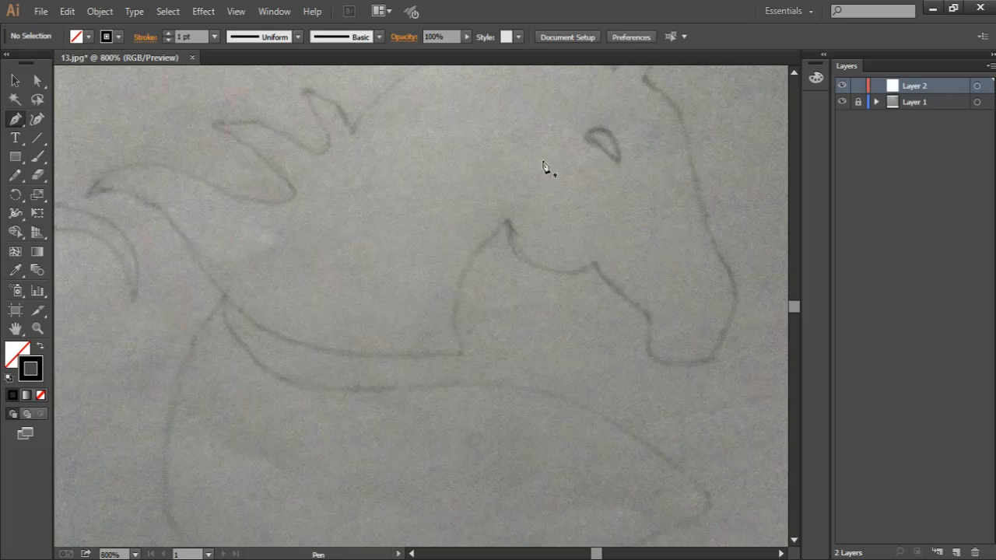
Trace the outer edge of the horse's rear ear with the Pen tool, curving into the dip at its base
{"action": "left_click_drag", "start_coordinate": [578, 134], "coordinate": [422, 333]}
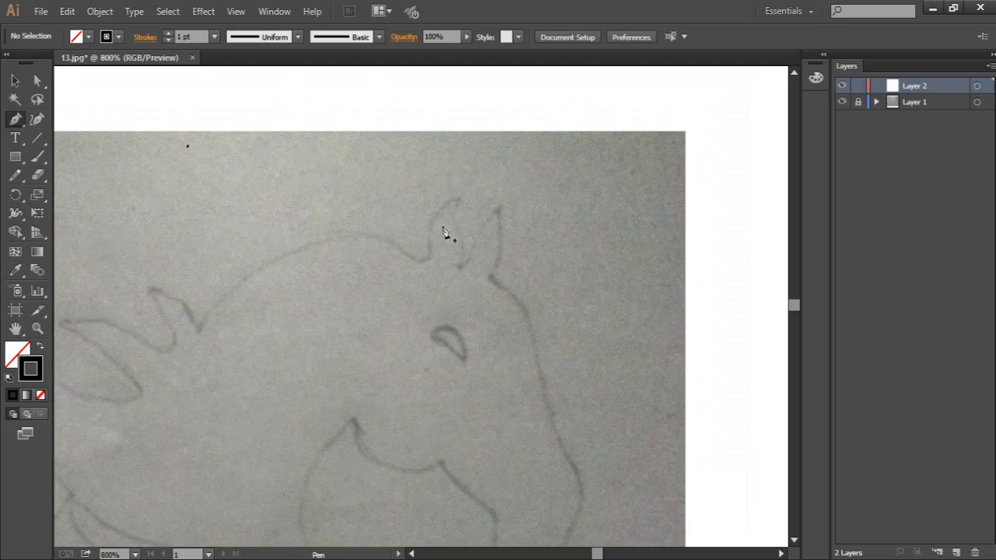
{"action": "left_click_drag", "start_coordinate": [427, 241], "coordinate": [432, 279]}
{"action": "left_click", "coordinate": [429, 245]}
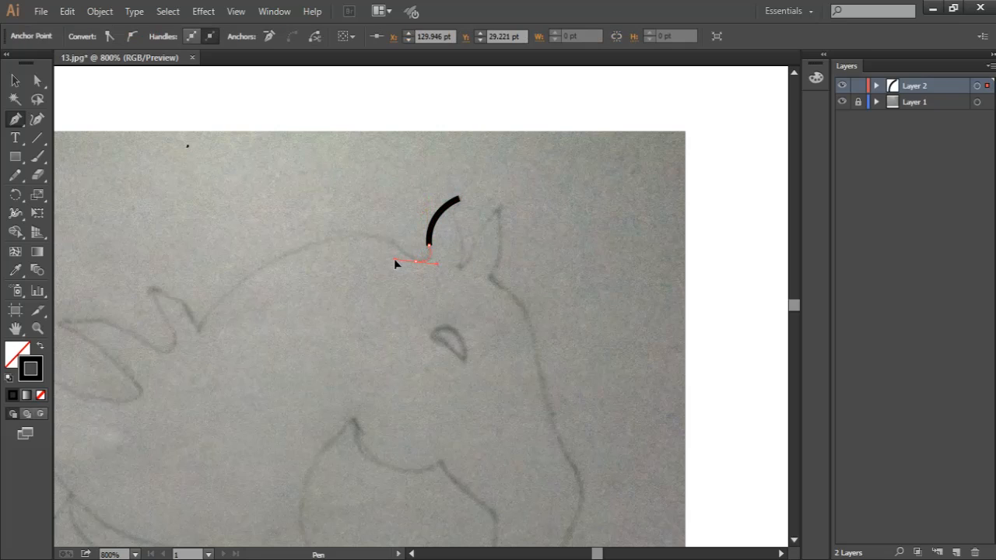
{"action": "left_click_drag", "start_coordinate": [395, 263], "coordinate": [396, 262]}
{"action": "left_click", "coordinate": [369, 201], "text": "ctrl"}
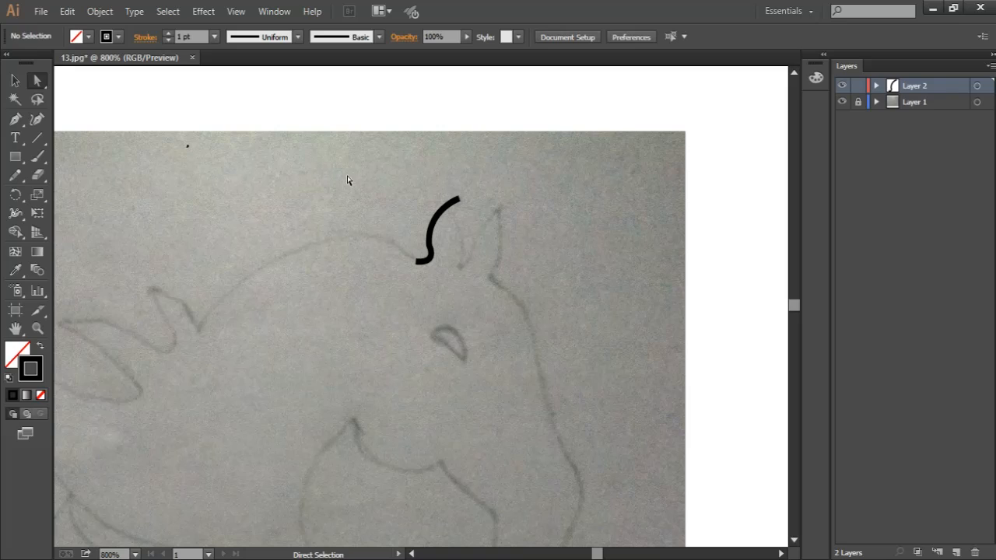
Select the traced ear path and set its stroke weight to 0.5 pt
{"action": "left_click_drag", "start_coordinate": [593, 359], "coordinate": [593, 359]}
{"action": "left_click", "coordinate": [15, 98]}
{"action": "left_click", "coordinate": [14, 81]}
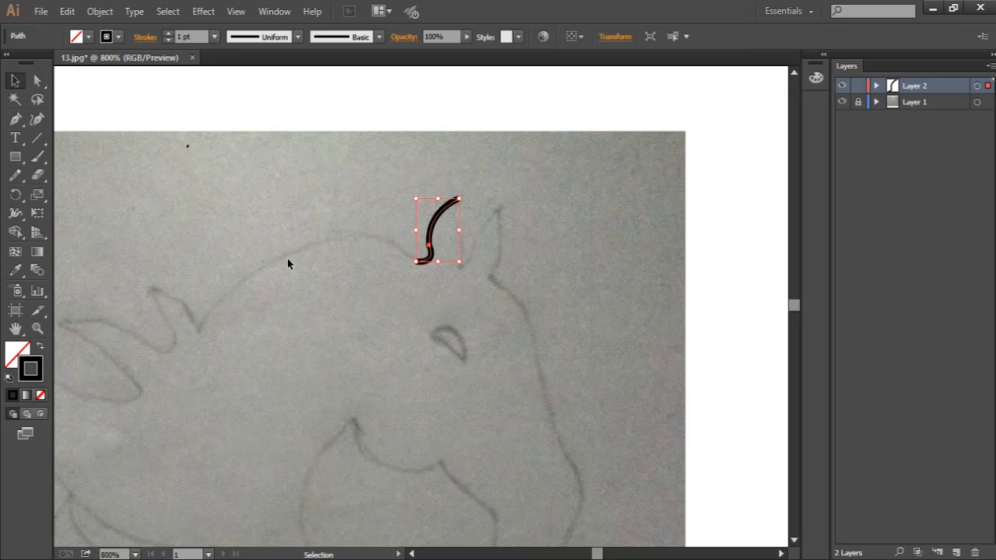
{"action": "left_click_drag", "start_coordinate": [359, 193], "coordinate": [480, 275]}
{"action": "left_click", "coordinate": [204, 36]}
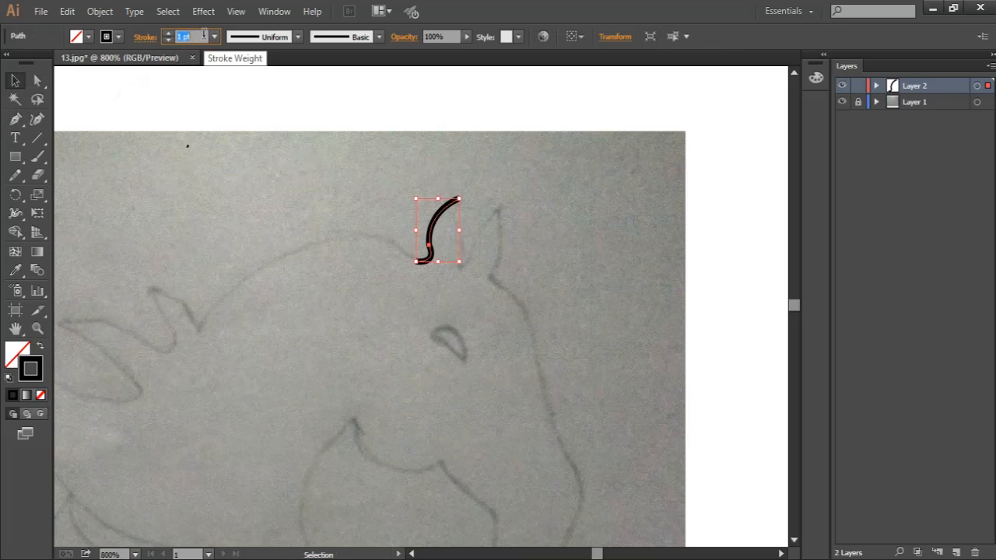
{"action": "type", "text": "0.5"}
{"action": "key", "text": "Return"}
{"action": "left_click", "coordinate": [211, 292]}
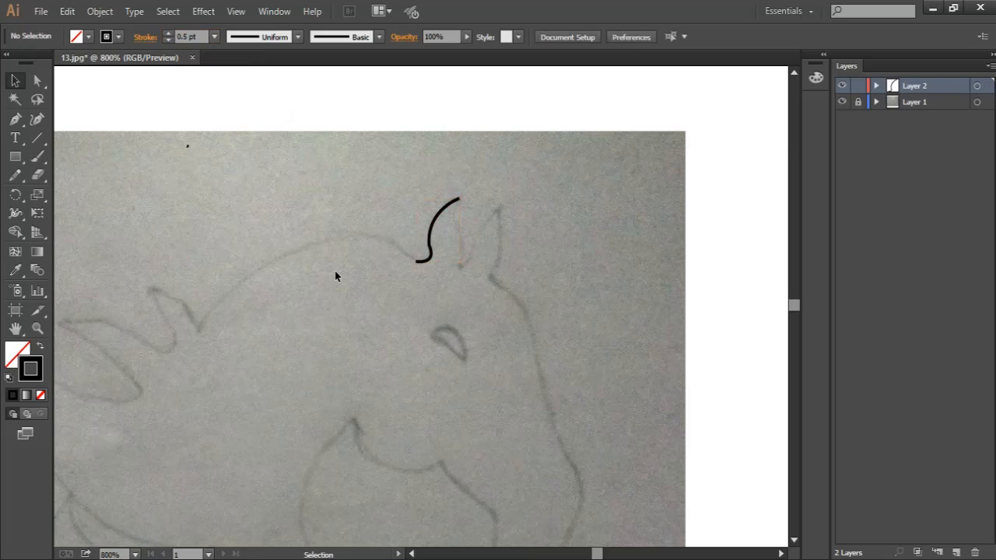
Extend the ear path with a curved segment through the dip behind the ear, ending in a corner point
{"action": "key", "text": "p"}
{"action": "left_click_drag", "start_coordinate": [419, 265], "coordinate": [364, 285]}
{"action": "key", "text": "ctrl+plus"}
{"action": "key", "text": "ctrl+plus"}
{"action": "left_click_drag", "start_coordinate": [346, 239], "coordinate": [342, 214]}
{"action": "left_click", "coordinate": [342, 213]}
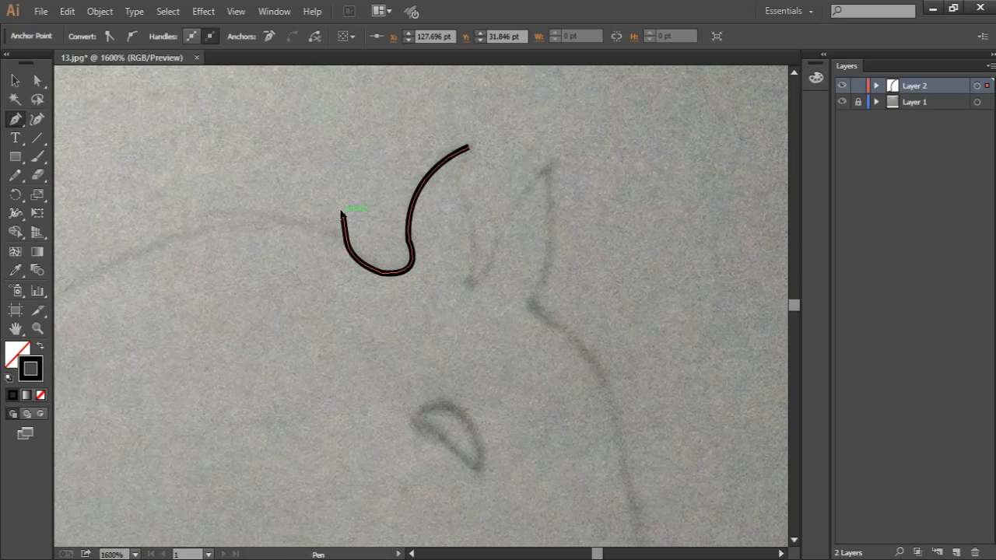
{"action": "key", "text": "ctrl+z"}
{"action": "key", "text": "ctrl+z"}
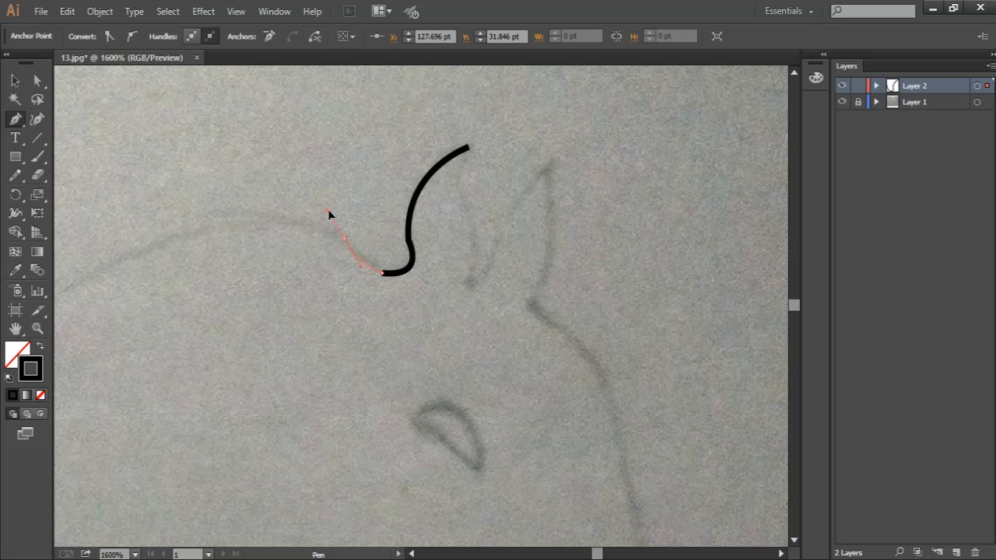
{"action": "left_click", "coordinate": [343, 239]}
Trace the long arch of the neck from behind the ear to the first notch of the mane
{"action": "scroll", "coordinate": [331, 262], "scroll_direction": "left", "scroll_amount": 5}
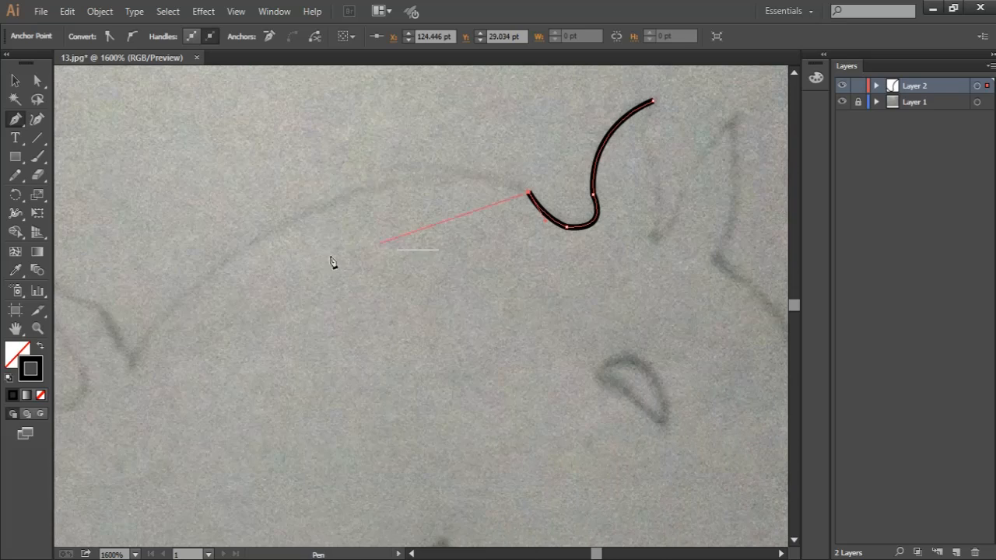
{"action": "scroll", "coordinate": [218, 302], "scroll_direction": "down", "scroll_amount": 1}
{"action": "key", "text": "ctrl+minus"}
{"action": "key", "text": "ctrl+minus"}
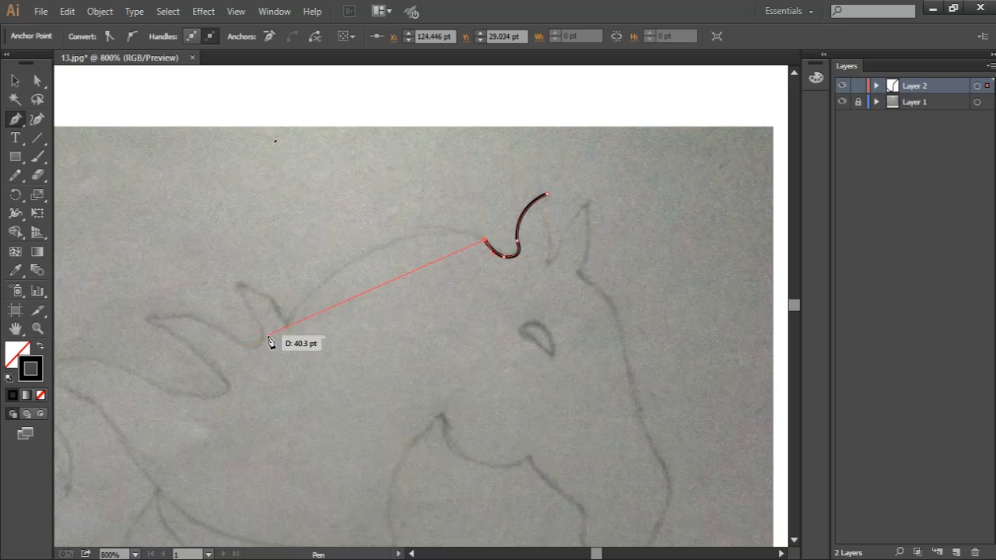
{"action": "left_click_drag", "start_coordinate": [287, 326], "coordinate": [196, 455]}
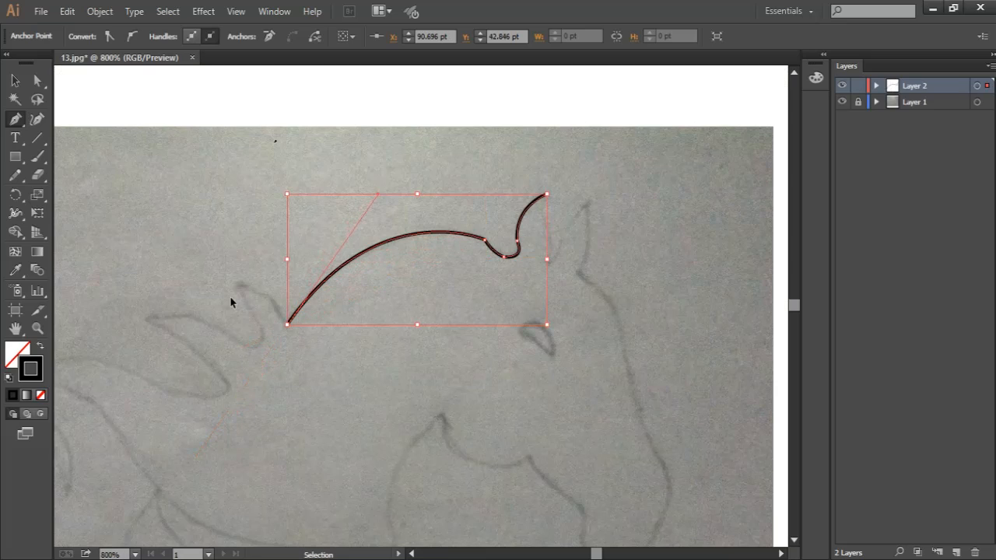
Trace the first small mane spike and the rounded hollow below it
{"action": "key", "text": "ctrl+plus"}
{"action": "key", "text": "ctrl+plus"}
{"action": "scroll", "coordinate": [244, 300], "scroll_direction": "left", "scroll_amount": 5}
{"action": "left_click_drag", "start_coordinate": [361, 342], "coordinate": [330, 294]}
{"action": "left_click", "coordinate": [330, 290]}
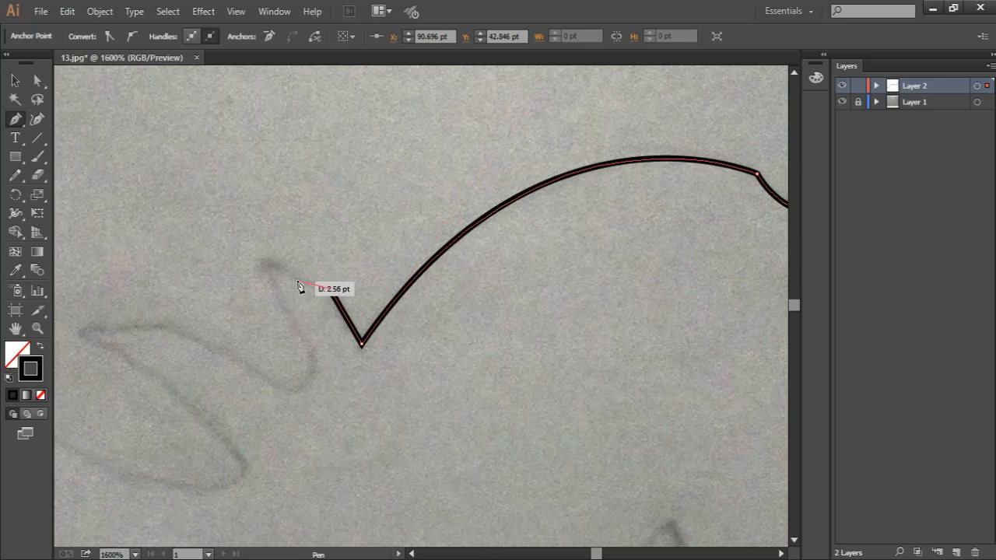
{"action": "left_click", "coordinate": [266, 267]}
{"action": "left_click", "coordinate": [309, 345]}
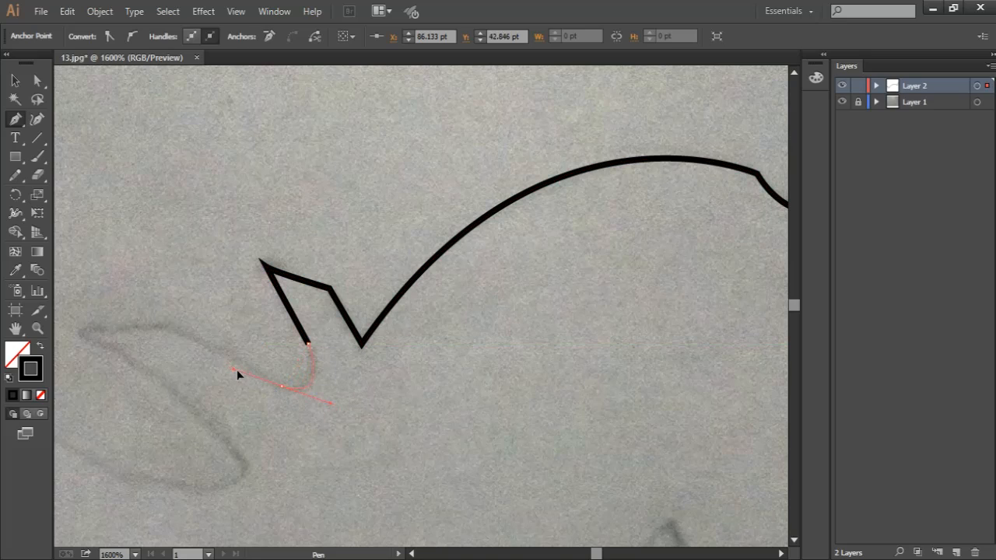
{"action": "left_click_drag", "start_coordinate": [239, 383], "coordinate": [240, 384]}
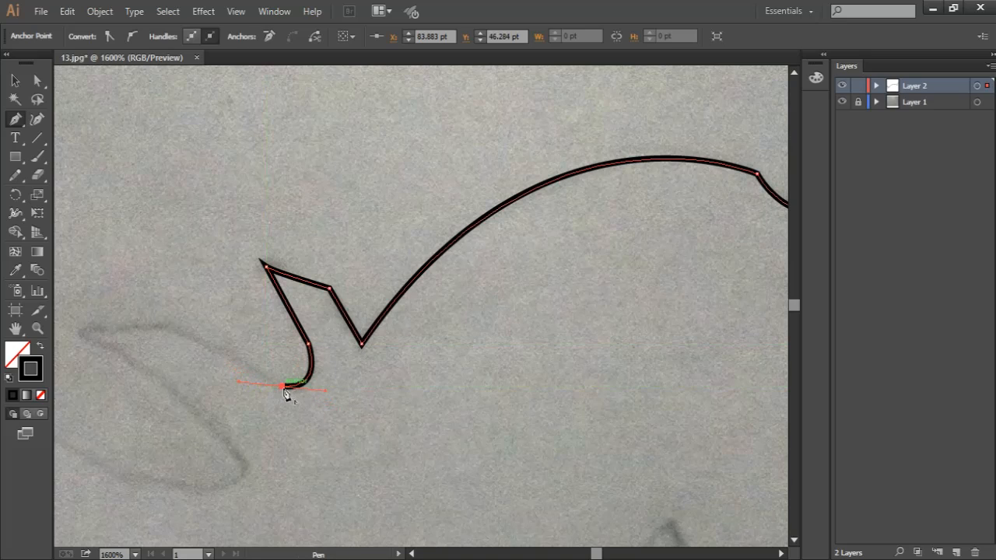
Trace the second mane lock over its upper edge to the tip and back along its lower edge
{"action": "left_click_drag", "start_coordinate": [176, 330], "coordinate": [301, 323]}
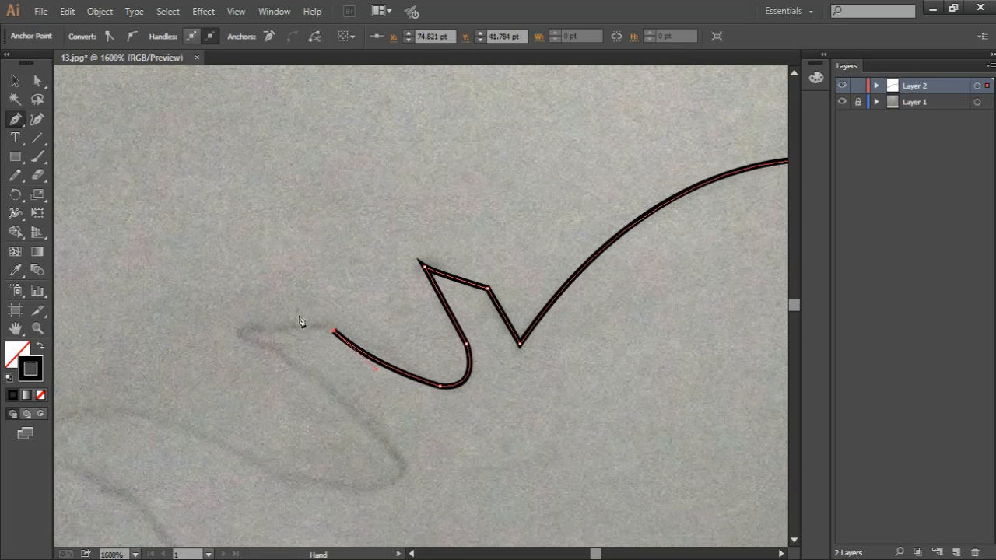
{"action": "left_click", "coordinate": [241, 333]}
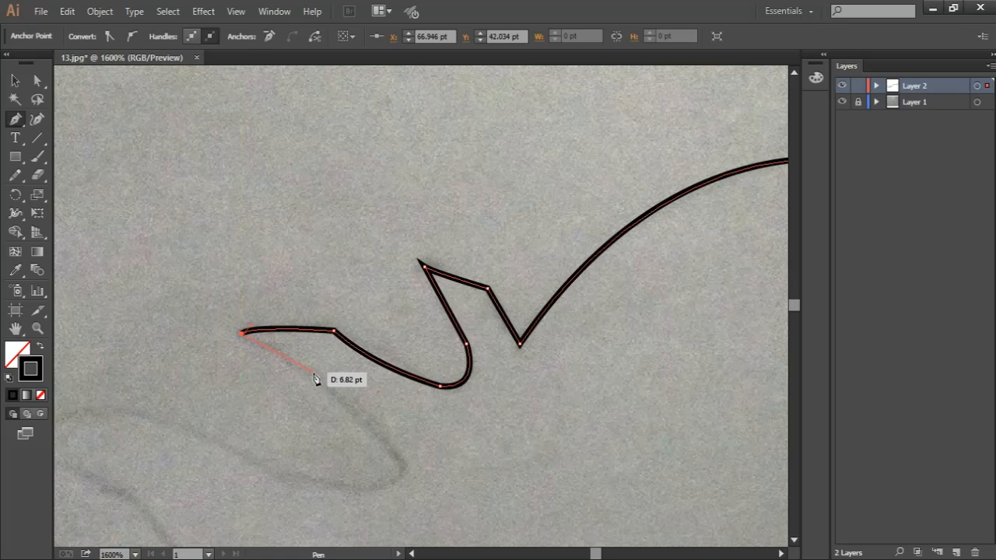
{"action": "left_click_drag", "start_coordinate": [399, 477], "coordinate": [397, 534]}
{"action": "left_click", "coordinate": [399, 477]}
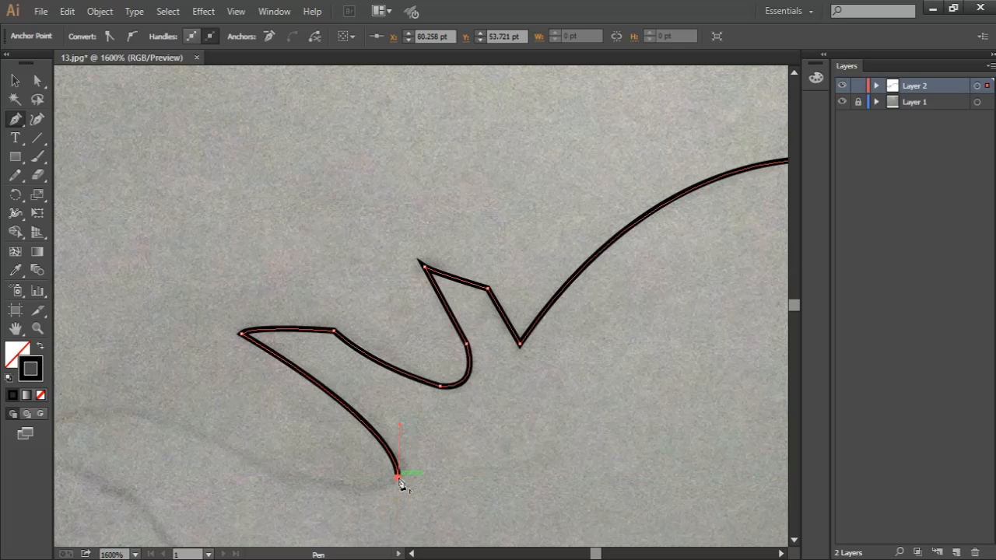
Trace the curve under the second lock and the upper edge of the longest mane lock to its tip
{"action": "left_click_drag", "start_coordinate": [269, 404], "coordinate": [399, 322]}
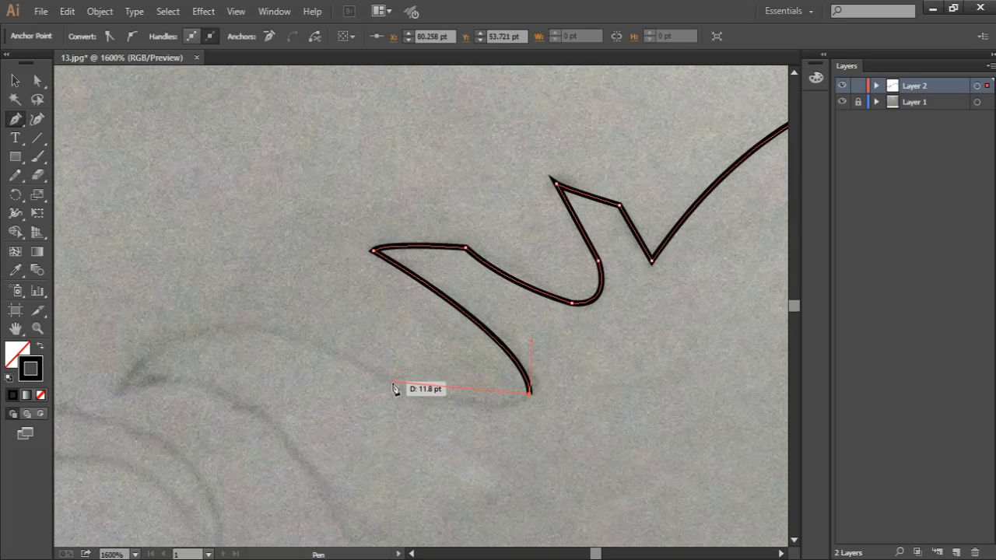
{"action": "left_click_drag", "start_coordinate": [279, 338], "coordinate": [279, 339]}
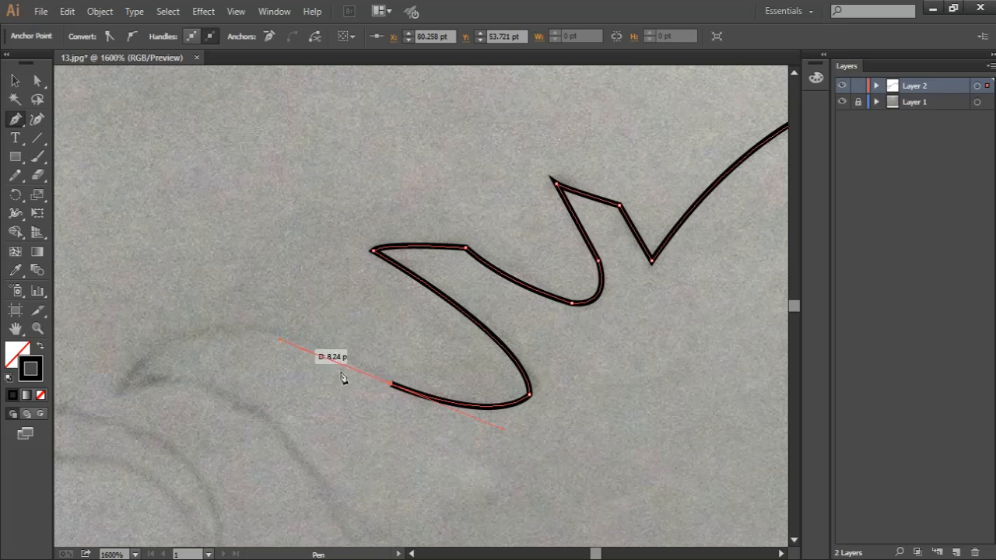
{"action": "left_click", "coordinate": [391, 385]}
{"action": "left_click_drag", "start_coordinate": [364, 369], "coordinate": [515, 257]}
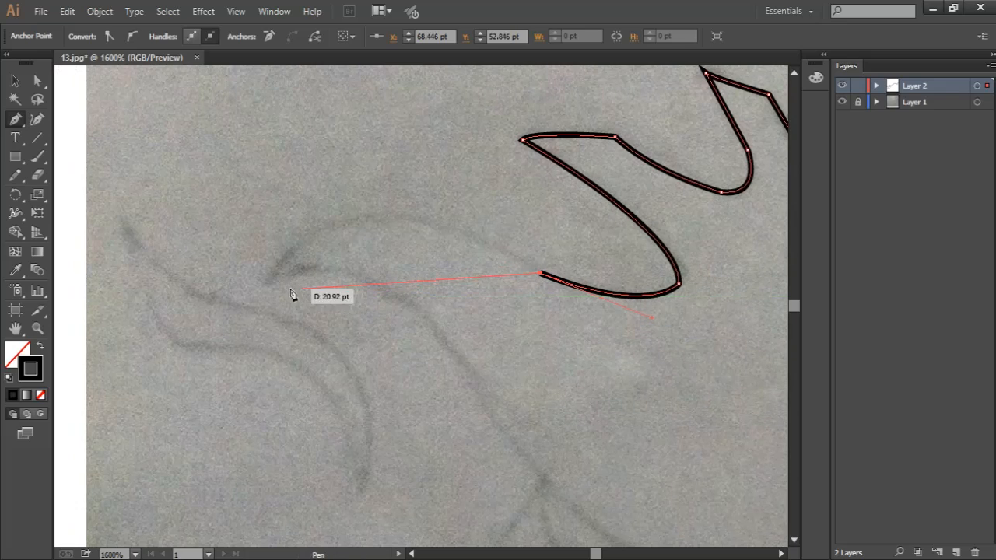
{"action": "left_click_drag", "start_coordinate": [271, 277], "coordinate": [211, 389]}
{"action": "left_click_drag", "start_coordinate": [166, 414], "coordinate": [186, 407]}
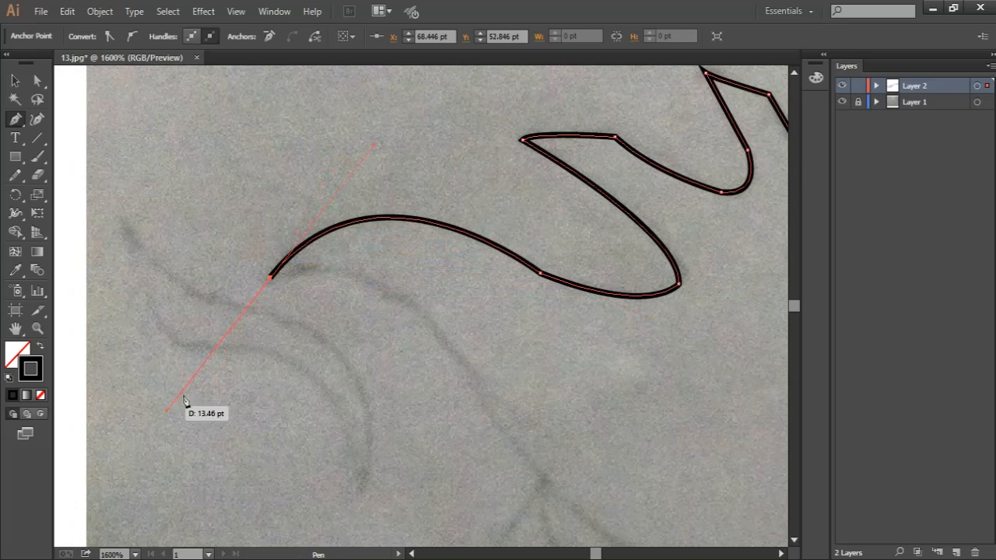
Trace the underside of the longest mane lock and the neck's base curve to the corner below the throat
{"action": "left_click_drag", "start_coordinate": [270, 277], "coordinate": [470, 401]}
{"action": "left_click_drag", "start_coordinate": [504, 432], "coordinate": [335, 276]}
{"action": "left_click", "coordinate": [442, 342]}
{"action": "key", "text": "ctrl+minus"}
{"action": "key", "text": "ctrl+minus"}
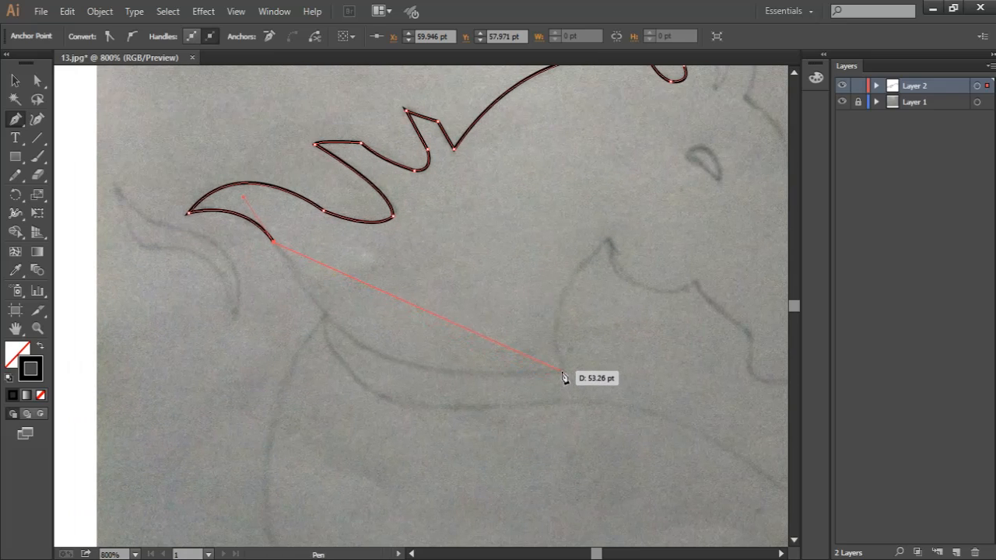
{"action": "left_click_drag", "start_coordinate": [562, 372], "coordinate": [653, 324]}
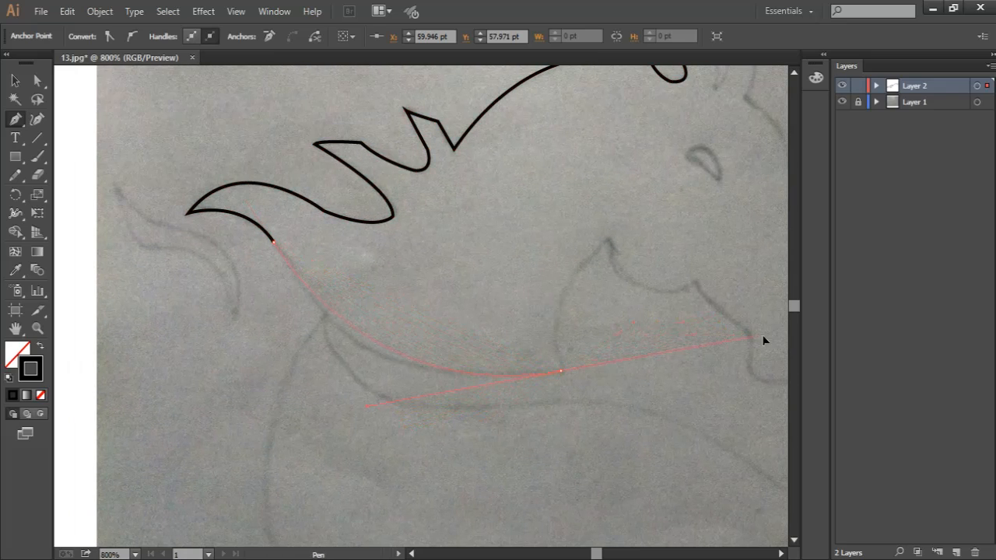
{"action": "left_click_drag", "start_coordinate": [778, 329], "coordinate": [779, 329]}
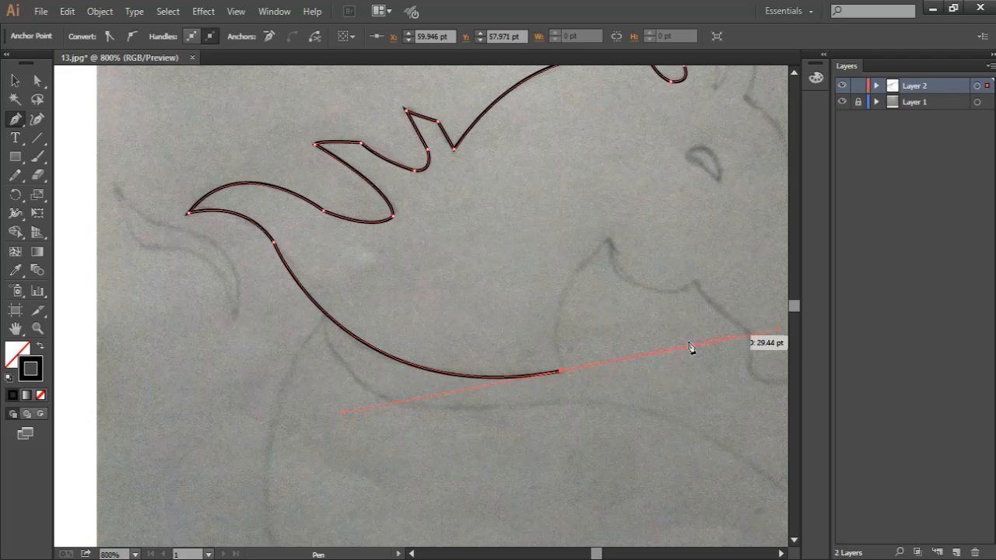
{"action": "left_click", "coordinate": [561, 371]}
Trace the throat up to its peak and the rounded cheek below the jaw
{"action": "left_click_drag", "start_coordinate": [599, 307], "coordinate": [466, 343]}
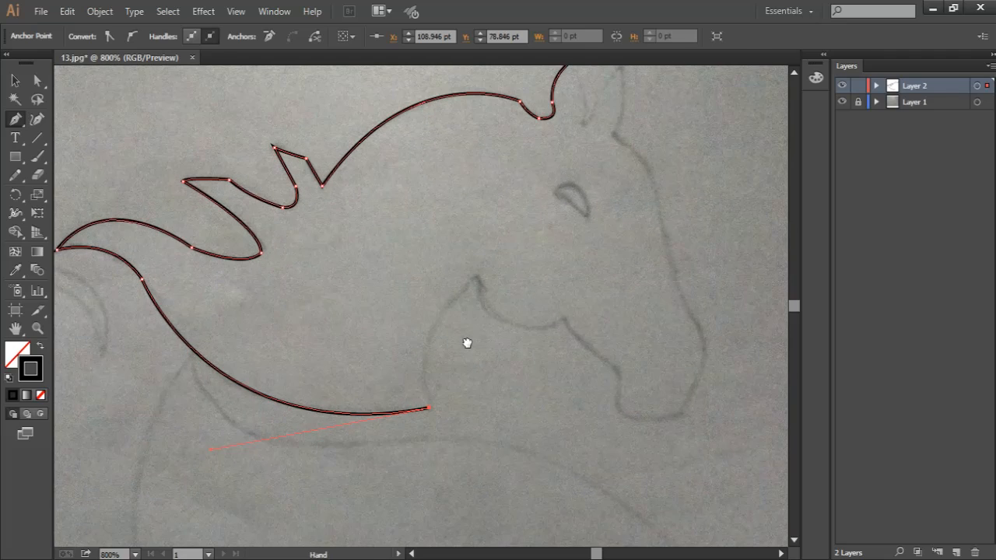
{"action": "left_click_drag", "start_coordinate": [476, 278], "coordinate": [557, 227]}
{"action": "left_click", "coordinate": [476, 278]}
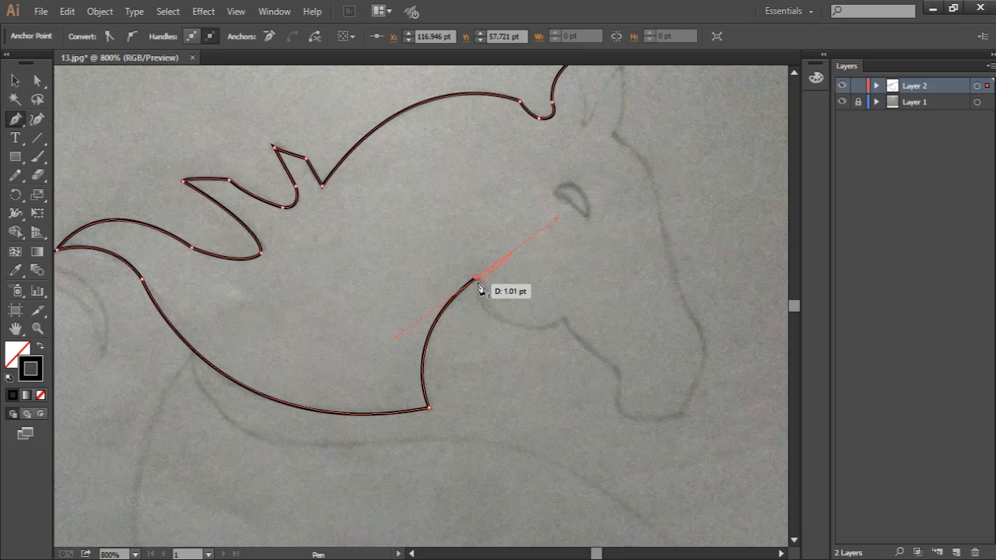
{"action": "left_click_drag", "start_coordinate": [539, 328], "coordinate": [570, 323]}
{"action": "left_click", "coordinate": [538, 328]}
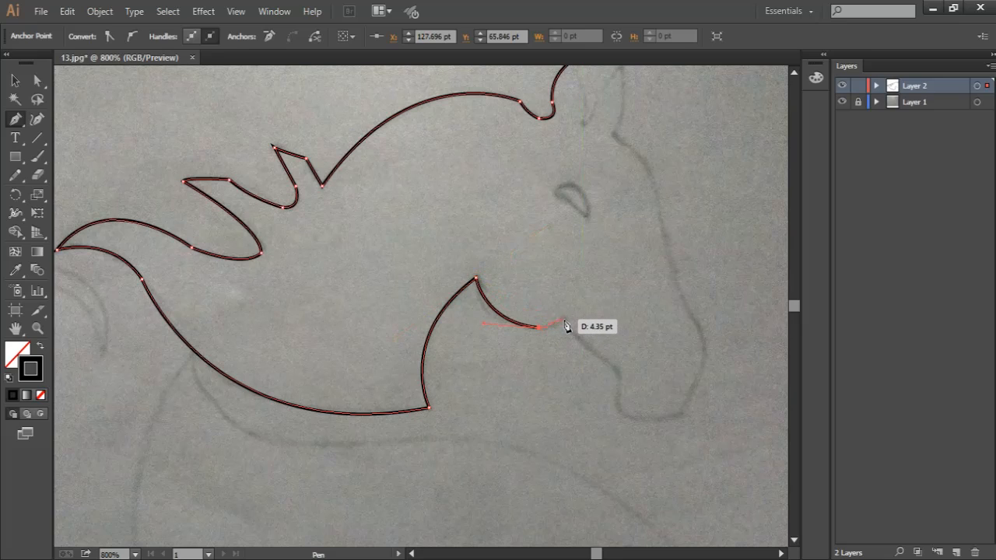
Trace the lower jaw, chin and flat bottom of the muzzle up to the side of the nose
{"action": "key", "text": "ctrl+plus"}
{"action": "key", "text": "ctrl+plus"}
{"action": "left_click_drag", "start_coordinate": [712, 330], "coordinate": [441, 450]}
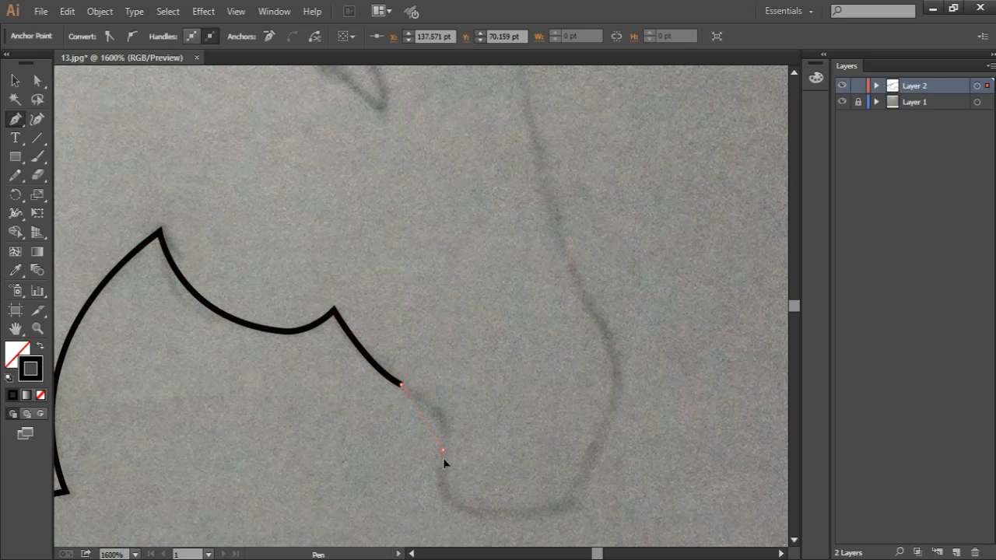
{"action": "left_click_drag", "start_coordinate": [433, 488], "coordinate": [471, 397]}
{"action": "left_click", "coordinate": [444, 450]}
{"action": "mouse_move", "coordinate": [462, 435]}
{"action": "left_mouse_down"}
{"action": "mouse_move", "coordinate": [464, 423]}
{"action": "mouse_move", "coordinate": [502, 426]}
{"action": "mouse_move", "coordinate": [582, 402]}
{"action": "mouse_move", "coordinate": [553, 422]}
{"action": "mouse_move", "coordinate": [565, 415]}
{"action": "mouse_move", "coordinate": [600, 233]}
{"action": "mouse_move", "coordinate": [584, 230]}
{"action": "left_mouse_up"}
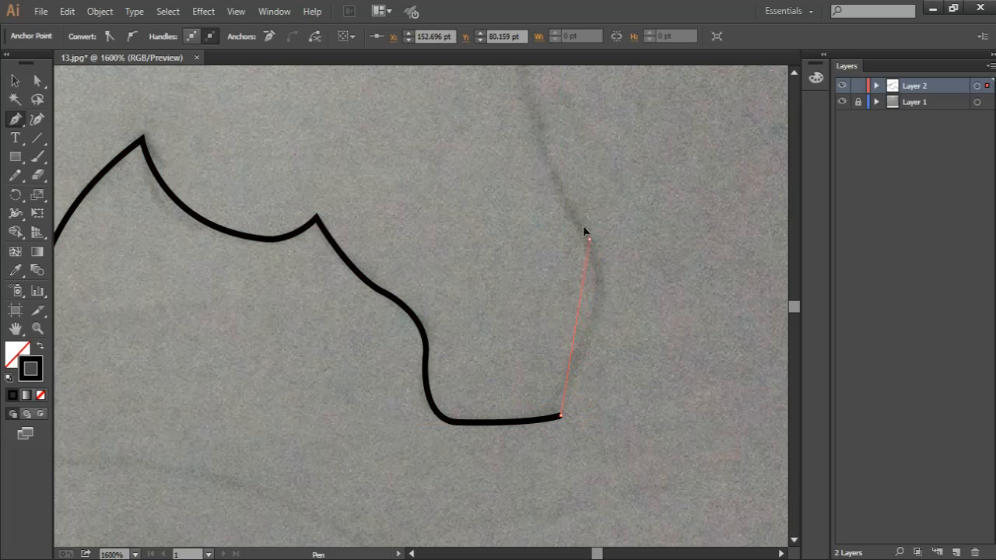
Trace the bridge of the nose and the forehead up to the base of the front ear
{"action": "left_click", "coordinate": [554, 177]}
{"action": "scroll", "coordinate": [413, 382], "scroll_direction": "up", "scroll_amount": 5}
{"action": "scroll", "coordinate": [413, 382], "scroll_direction": "right", "scroll_amount": 2}
{"action": "left_click_drag", "start_coordinate": [449, 460], "coordinate": [371, 268]}
{"action": "key", "text": "ctrl+minus"}
{"action": "left_click_drag", "start_coordinate": [296, 126], "coordinate": [356, 357]}
{"action": "left_click", "coordinate": [295, 126]}
Trace the front ear and the inner edge of the rear ear, close the head outline and deselect it
{"action": "key", "text": "ctrl+plus"}
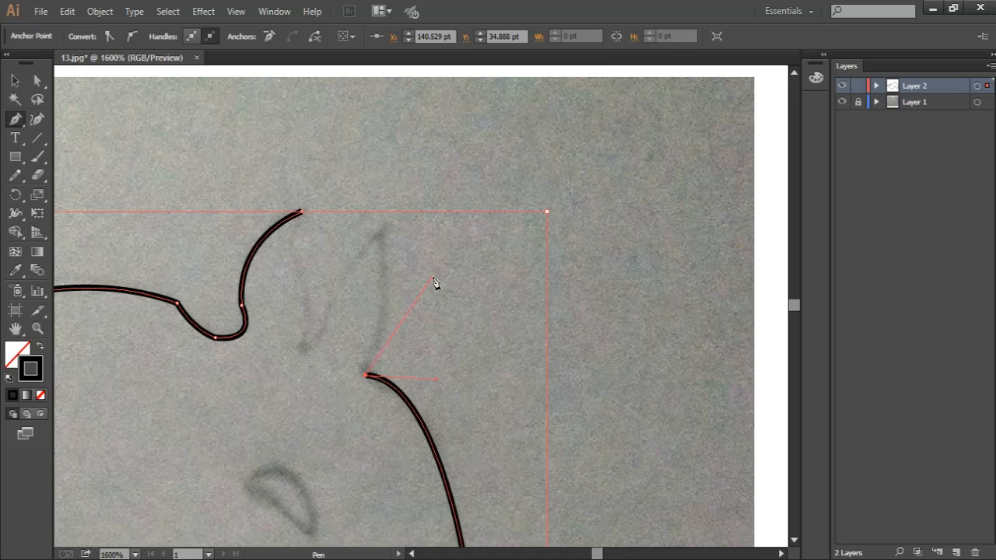
{"action": "mouse_move", "coordinate": [385, 284]}
{"action": "left_mouse_down"}
{"action": "mouse_move", "coordinate": [391, 234]}
{"action": "mouse_move", "coordinate": [389, 285]}
{"action": "mouse_move", "coordinate": [382, 224]}
{"action": "mouse_move", "coordinate": [304, 353]}
{"action": "mouse_move", "coordinate": [332, 340]}
{"action": "mouse_move", "coordinate": [306, 330]}
{"action": "mouse_move", "coordinate": [323, 299]}
{"action": "mouse_move", "coordinate": [304, 339]}
{"action": "mouse_move", "coordinate": [304, 215]}
{"action": "left_mouse_up"}
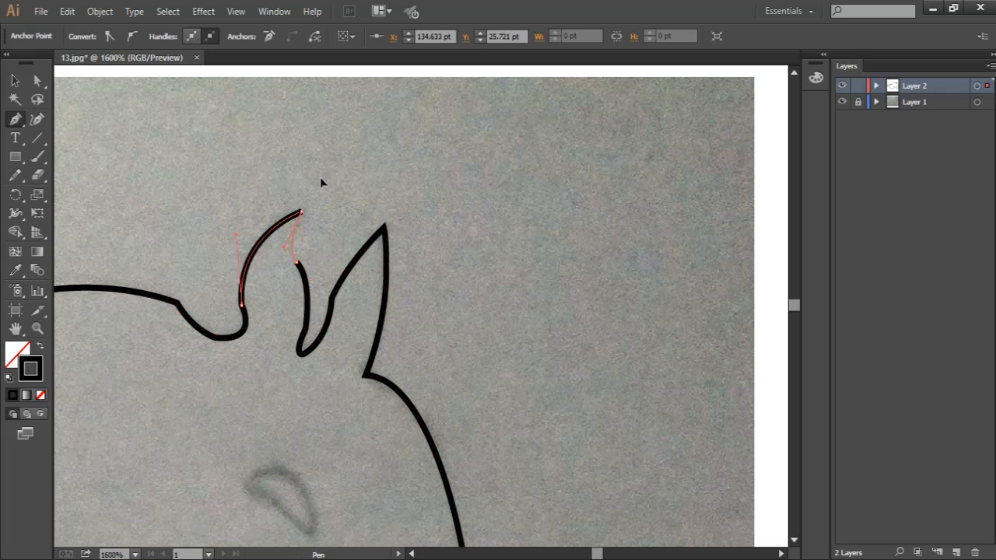
{"action": "key", "text": "a"}
{"action": "left_click", "coordinate": [220, 293]}
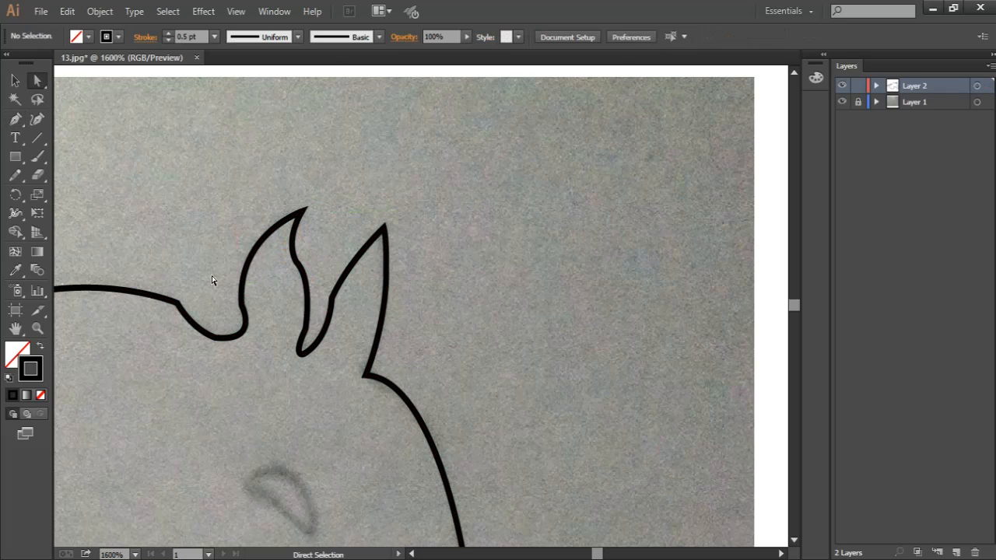
Trace the horse's half-moon-shaped eye as a closed outline
{"action": "key", "text": "ctrl+minus"}
{"action": "key", "text": "ctrl+minus"}
{"action": "key", "text": "ctrl+minus"}
{"action": "key", "text": "ctrl+plus"}
{"action": "key", "text": "ctrl+plus"}
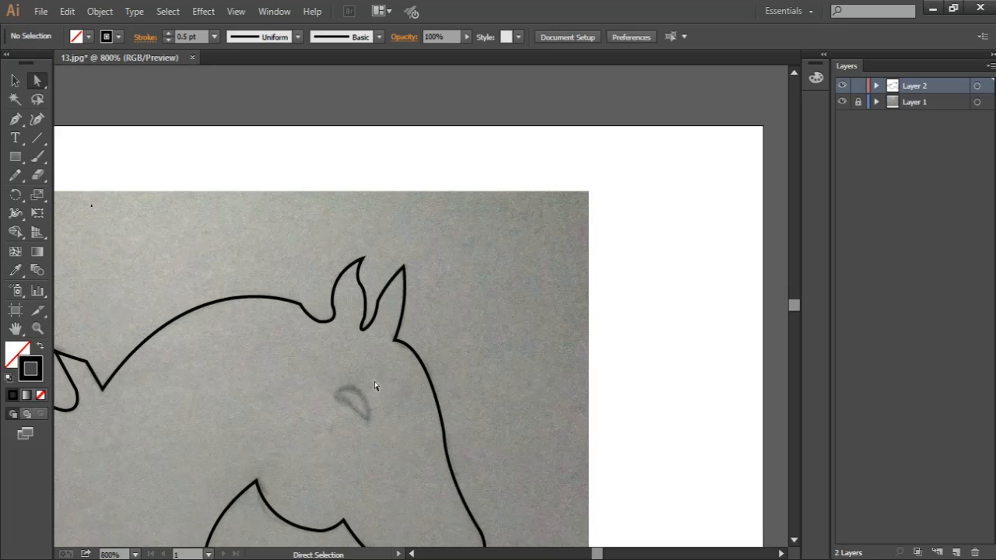
{"action": "key", "text": "p"}
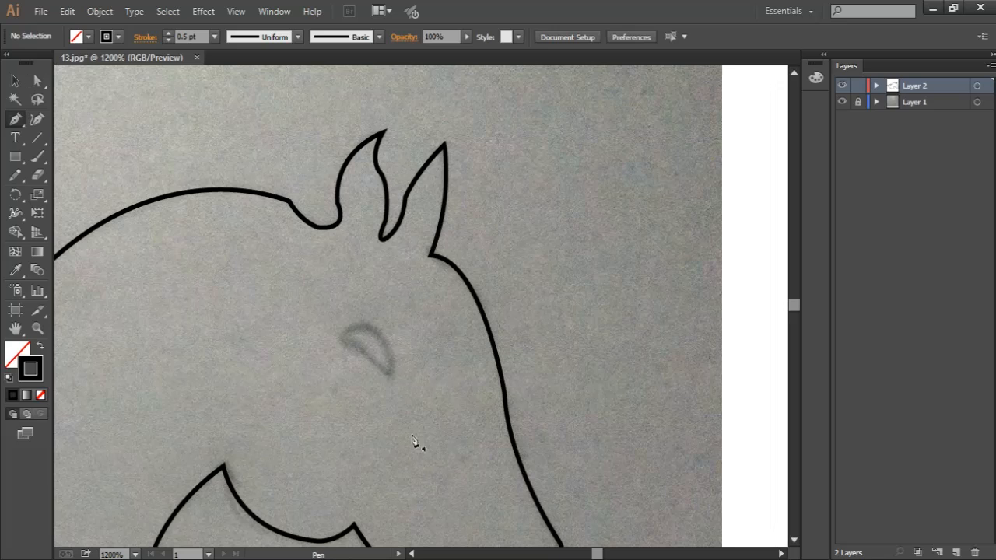
{"action": "left_click", "coordinate": [341, 340]}
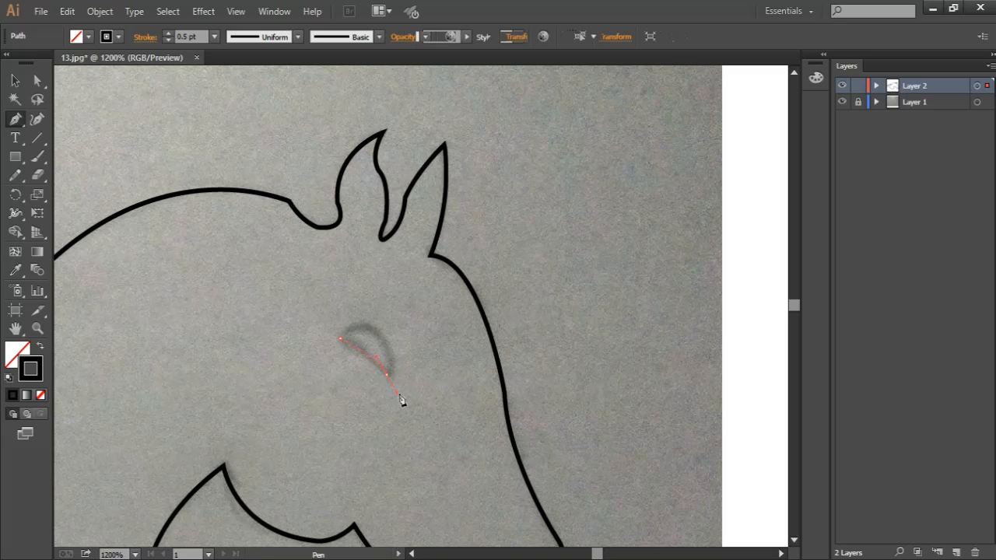
{"action": "left_click_drag", "start_coordinate": [386, 374], "coordinate": [387, 347]}
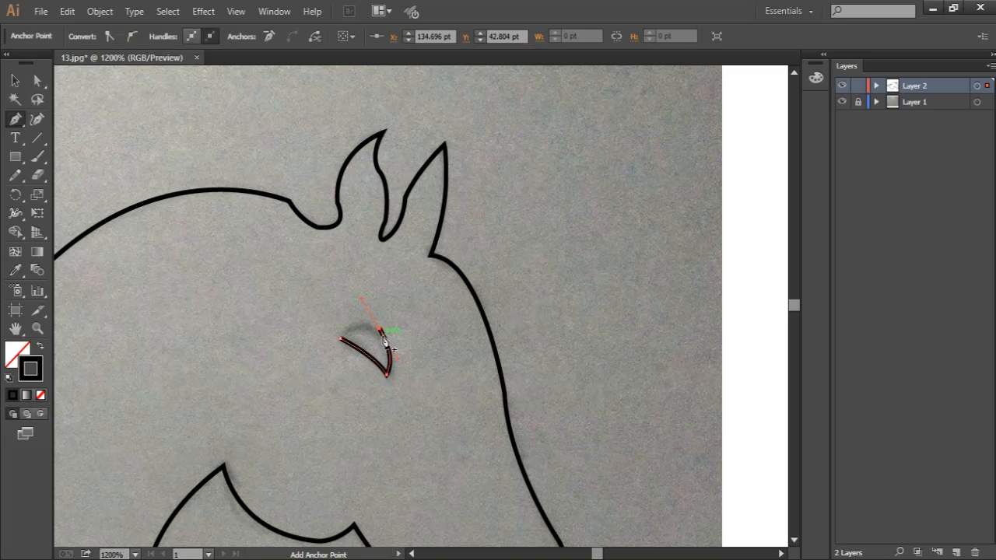
{"action": "left_click", "coordinate": [342, 339]}
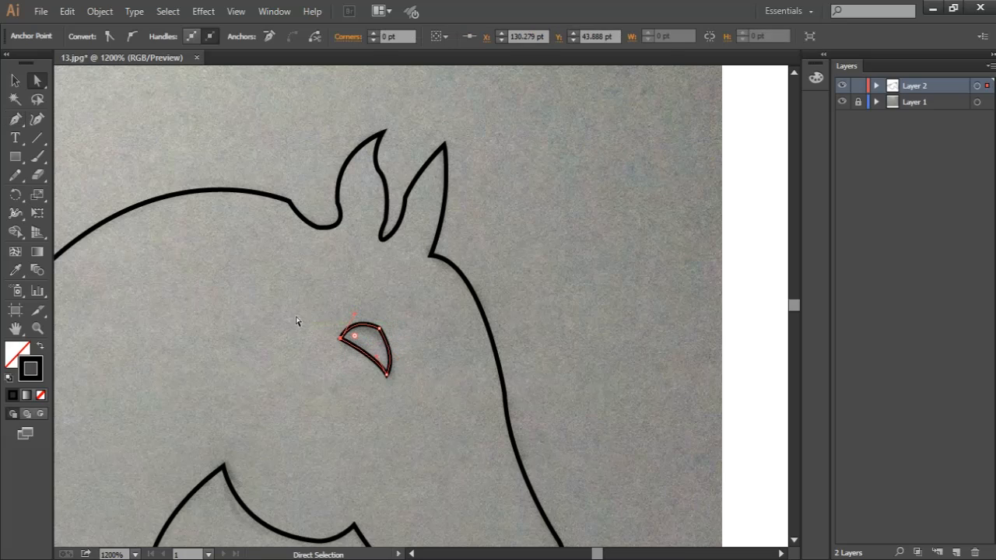
Round the corner at the eye outline's upper anchor point and deselect the eye
{"action": "left_click", "coordinate": [374, 386], "text": "ctrl"}
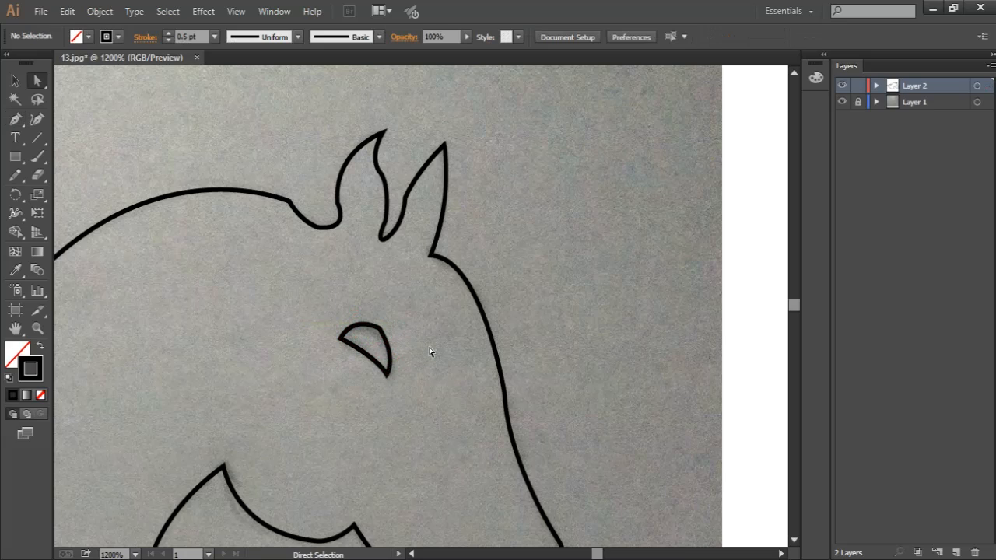
{"action": "left_click", "coordinate": [383, 355]}
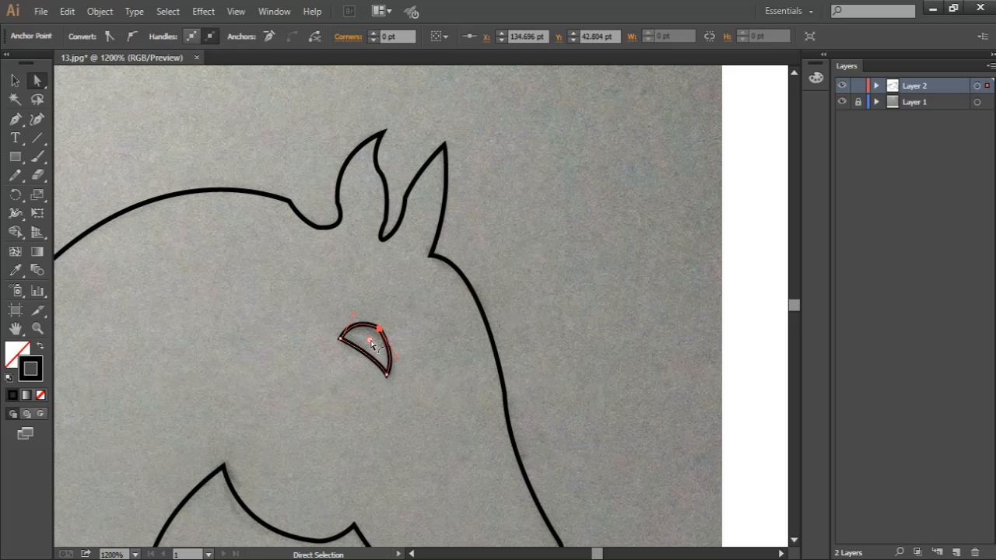
{"action": "left_click", "coordinate": [293, 313]}
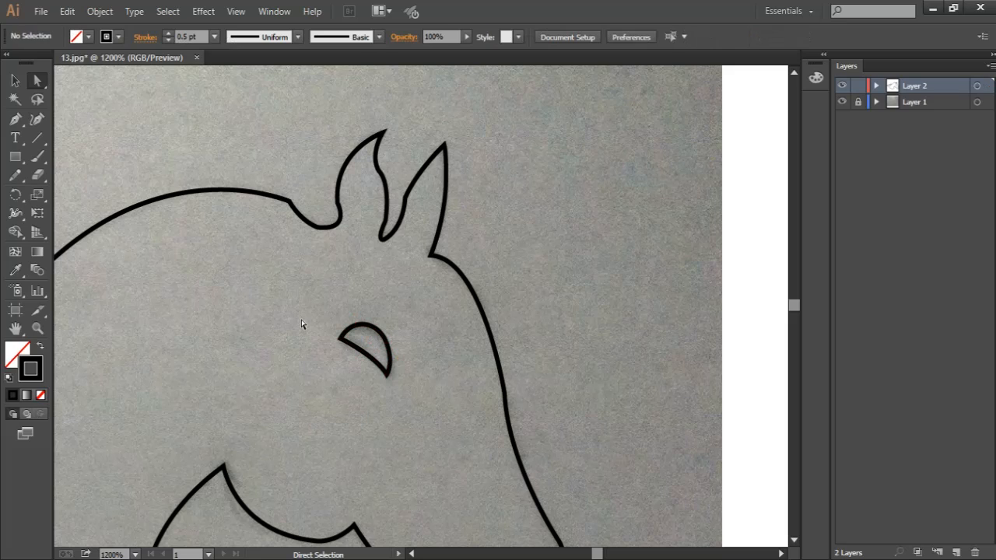
Trace the large leaf shape below the neck from its peak along the upper edge and around the pointed far end
{"action": "key", "text": "ctrl+minus"}
{"action": "key", "text": "ctrl+minus"}
{"action": "left_click_drag", "start_coordinate": [395, 440], "coordinate": [455, 380]}
{"action": "key", "text": "p"}
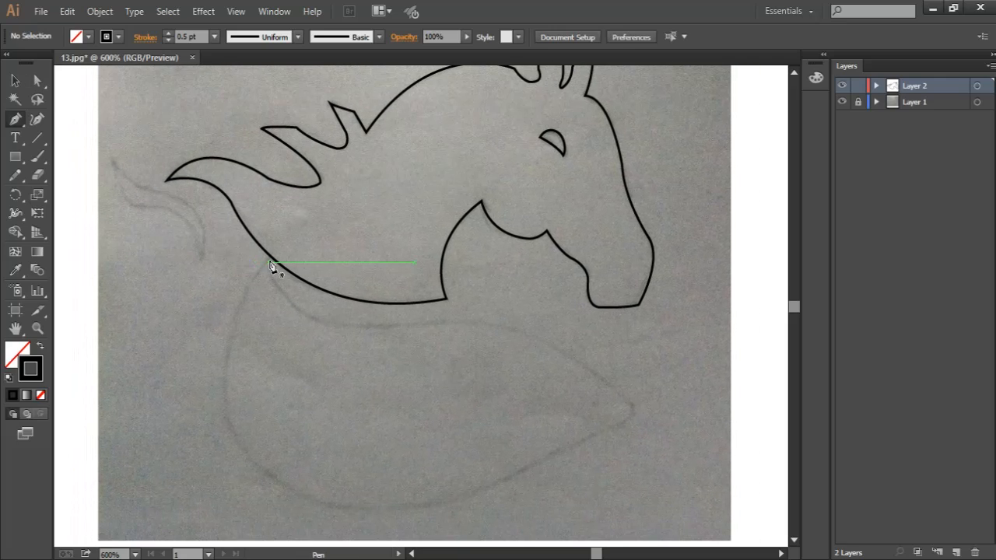
{"action": "left_click_drag", "start_coordinate": [266, 255], "coordinate": [289, 307]}
{"action": "key", "text": "ctrl+z"}
{"action": "left_click", "coordinate": [265, 258]}
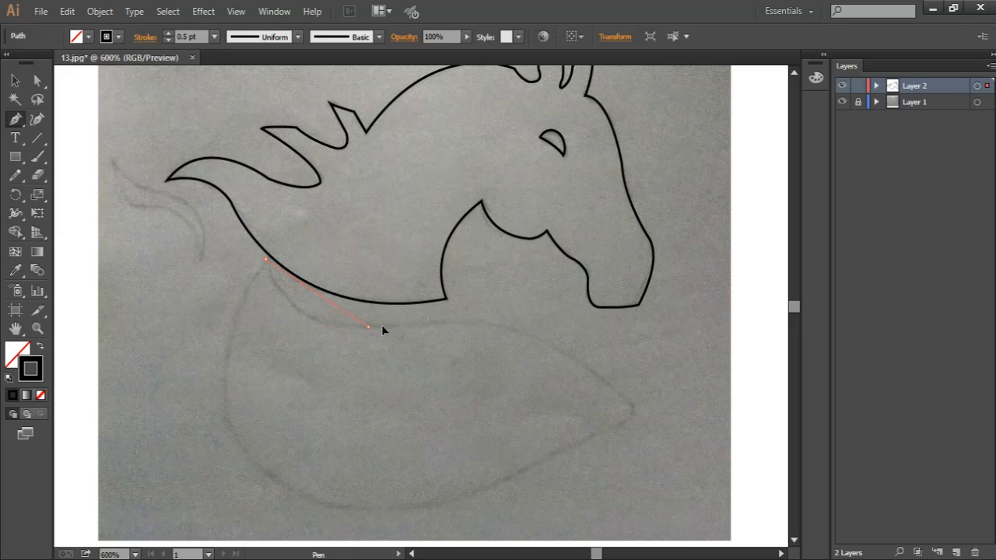
{"action": "left_click_drag", "start_coordinate": [465, 335], "coordinate": [465, 332]}
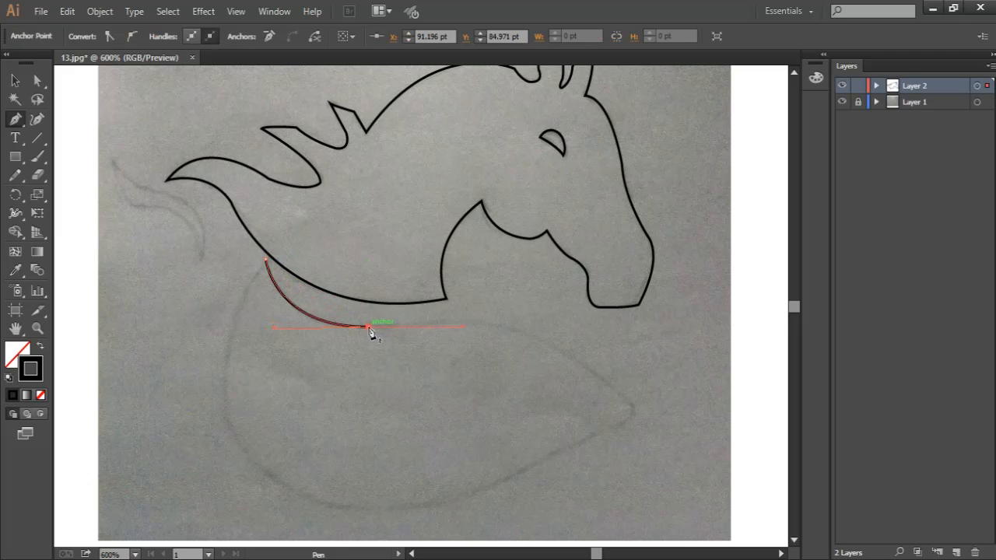
{"action": "left_click", "coordinate": [369, 328]}
{"action": "left_click_drag", "start_coordinate": [640, 428], "coordinate": [639, 428]}
{"action": "left_click_drag", "start_coordinate": [575, 363], "coordinate": [529, 475]}
Trace the leaf shape's curved underside and rear side back up to the peak, closing the outline
{"action": "scroll", "coordinate": [496, 362], "scroll_direction": "down", "scroll_amount": 3}
{"action": "scroll", "coordinate": [495, 362], "scroll_direction": "left", "scroll_amount": 2}
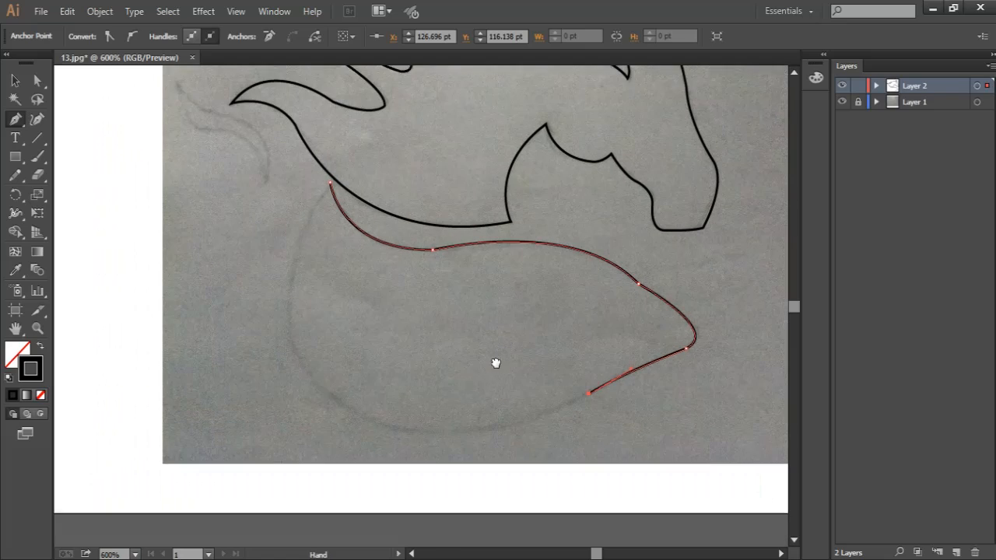
{"action": "mouse_move", "coordinate": [345, 390]}
{"action": "left_mouse_down"}
{"action": "mouse_move", "coordinate": [350, 398]}
{"action": "mouse_move", "coordinate": [241, 295]}
{"action": "mouse_move", "coordinate": [262, 335]}
{"action": "mouse_move", "coordinate": [356, 394]}
{"action": "mouse_move", "coordinate": [347, 399]}
{"action": "left_mouse_up"}
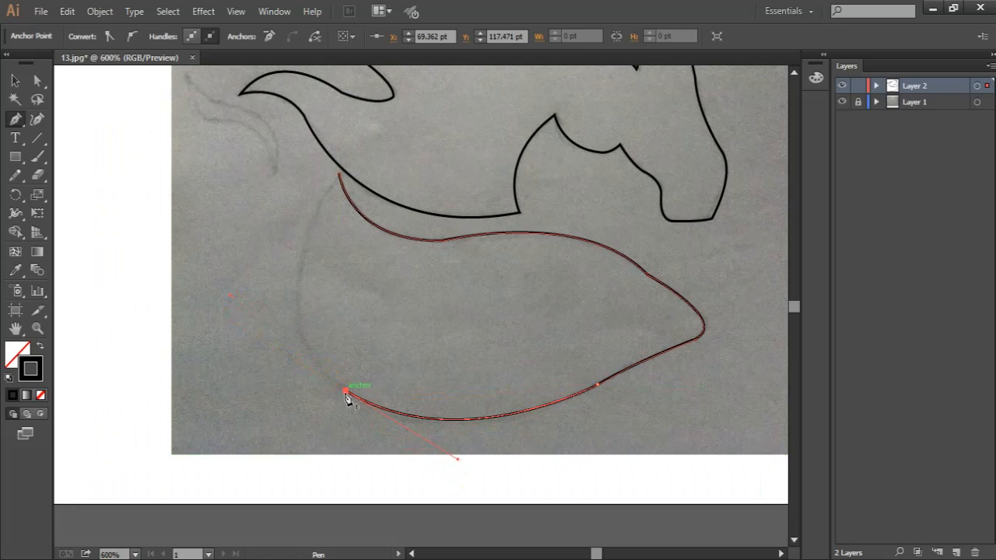
{"action": "scroll", "coordinate": [346, 354], "scroll_direction": "up", "scroll_amount": 3}
{"action": "scroll", "coordinate": [346, 354], "scroll_direction": "right", "scroll_amount": 1}
{"action": "left_click_drag", "start_coordinate": [327, 212], "coordinate": [459, 86]}
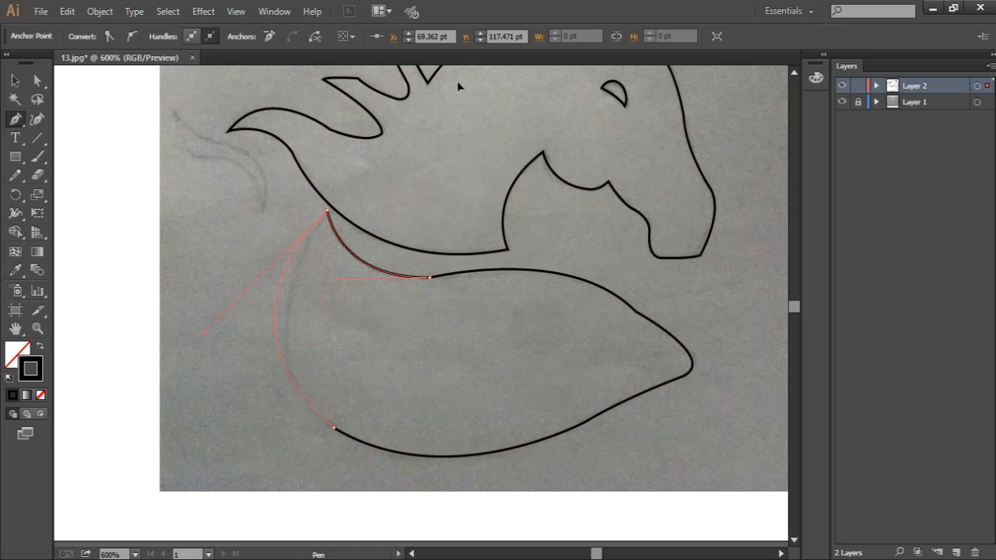
{"action": "scroll", "coordinate": [432, 148], "scroll_direction": "up", "scroll_amount": 3}
{"action": "key", "text": "a"}
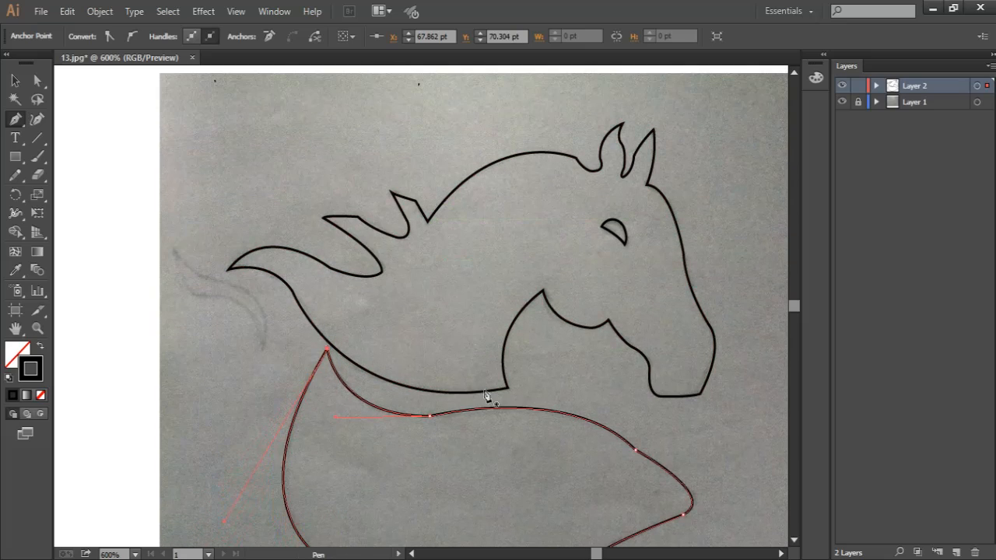
Smooth the leaf shape's upper edge from the dip to the pointed end with the Smooth tool
{"action": "left_click", "coordinate": [472, 462]}
{"action": "left_click", "coordinate": [427, 416]}
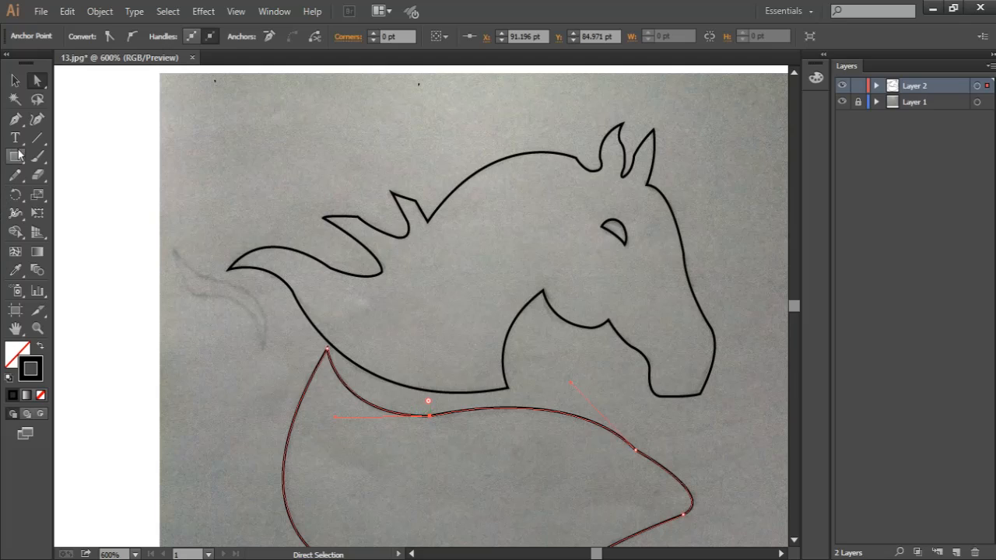
{"action": "left_click_drag", "start_coordinate": [15, 174], "coordinate": [73, 193]}
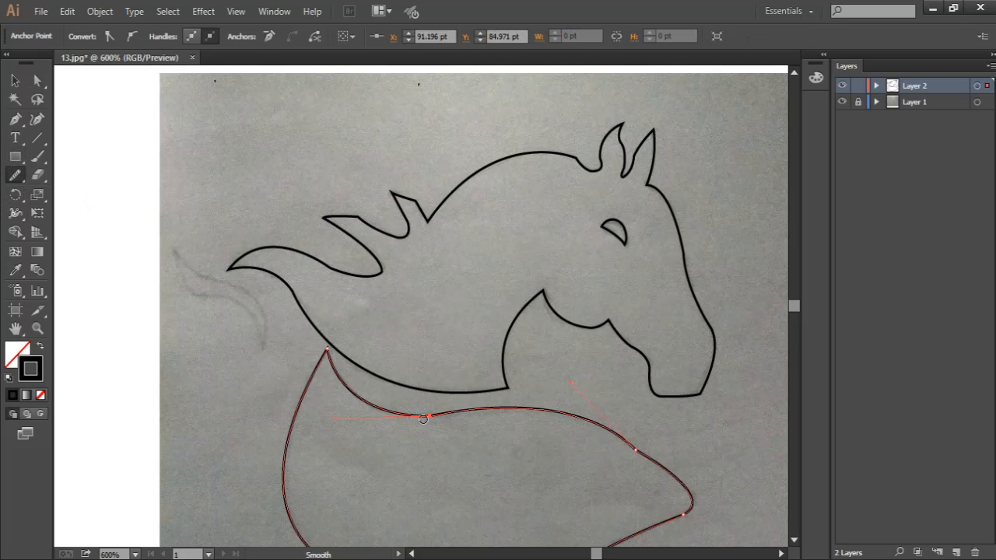
{"action": "left_click_drag", "start_coordinate": [453, 412], "coordinate": [413, 410]}
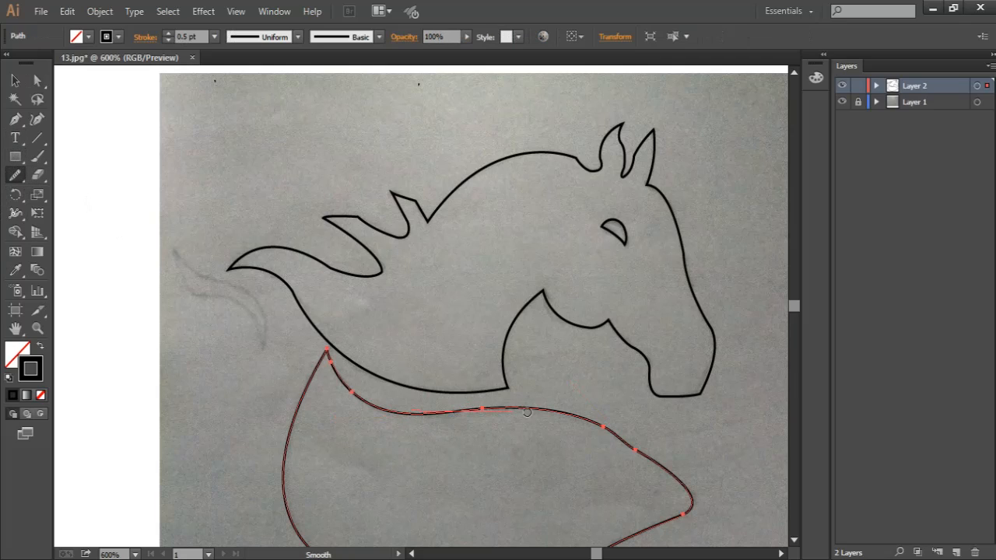
{"action": "left_click_drag", "start_coordinate": [593, 417], "coordinate": [659, 468]}
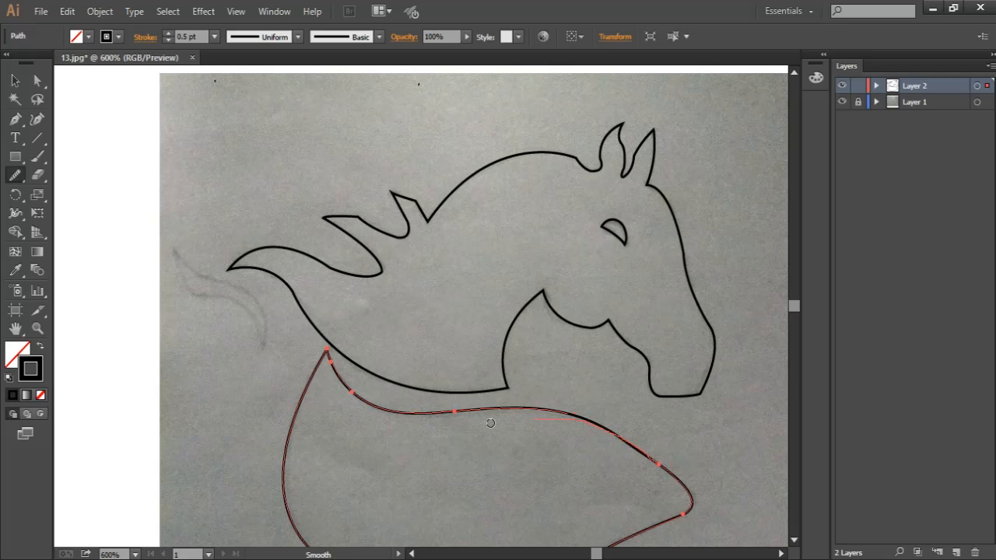
{"action": "left_click_drag", "start_coordinate": [490, 422], "coordinate": [492, 422]}
{"action": "scroll", "coordinate": [564, 422], "scroll_direction": "down", "scroll_amount": 1}
{"action": "left_click_drag", "start_coordinate": [533, 382], "coordinate": [614, 428]}
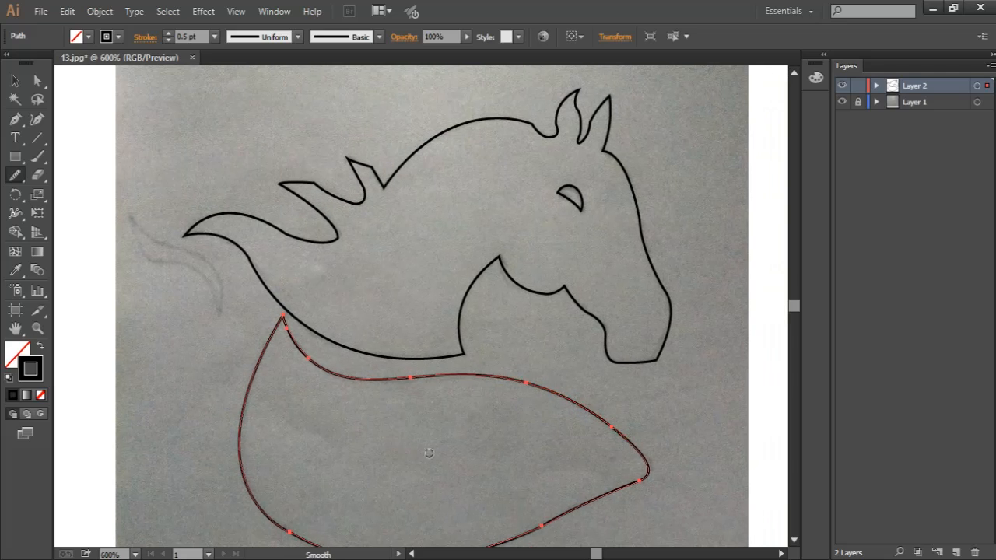
Smooth the leaf shape's lower edge near the pointed end and deselect the shape
{"action": "scroll", "coordinate": [609, 430], "scroll_direction": "down", "scroll_amount": 3}
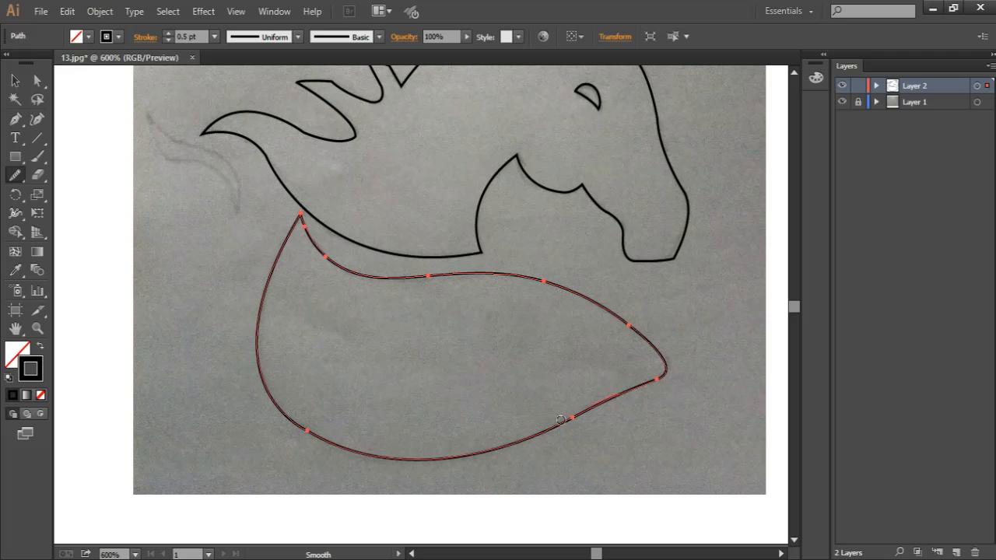
{"action": "left_click_drag", "start_coordinate": [560, 420], "coordinate": [623, 396]}
{"action": "key", "text": "a"}
{"action": "left_click", "coordinate": [345, 334]}
Trace the upper edge of the separate wavy strand behind the mane, from its upper tip to its lower tip
{"action": "left_click_drag", "start_coordinate": [335, 334], "coordinate": [452, 463]}
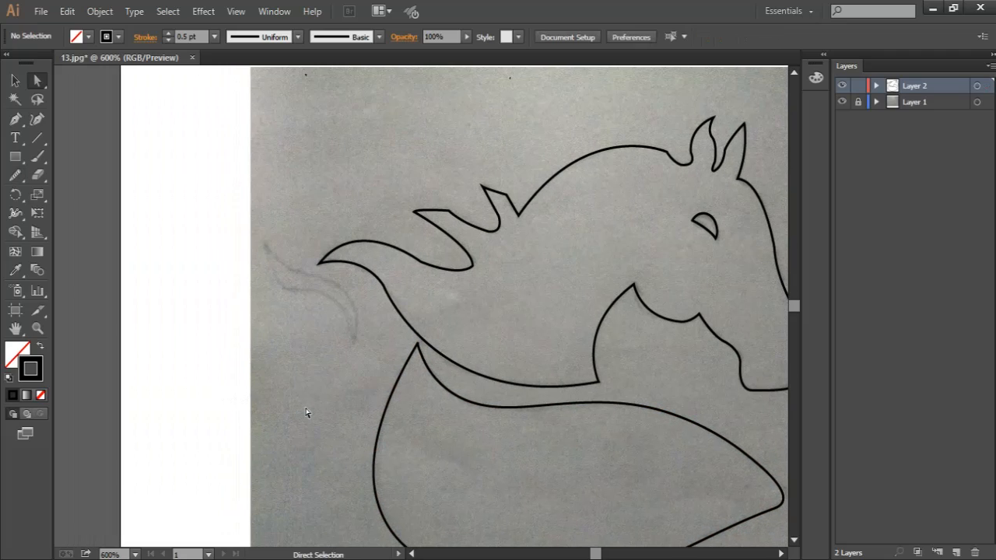
{"action": "key", "text": "ctrl+plus"}
{"action": "key", "text": "ctrl+plus"}
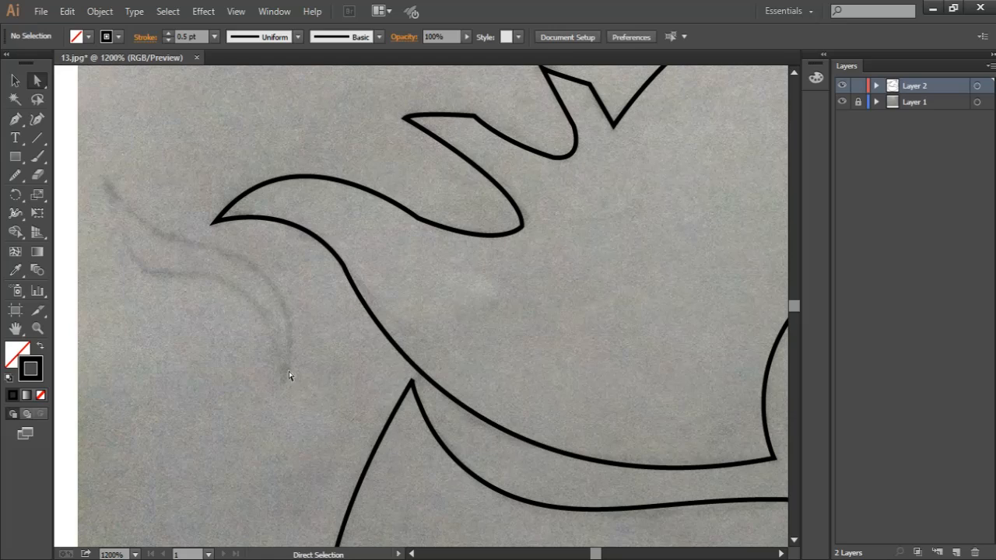
{"action": "key", "text": "p"}
{"action": "mouse_move", "coordinate": [209, 268]}
{"action": "left_mouse_down"}
{"action": "mouse_move", "coordinate": [238, 299]}
{"action": "mouse_move", "coordinate": [249, 280]}
{"action": "mouse_move", "coordinate": [355, 284]}
{"action": "mouse_move", "coordinate": [343, 294]}
{"action": "mouse_move", "coordinate": [348, 284]}
{"action": "left_mouse_up"}
{"action": "left_click", "coordinate": [136, 211]}
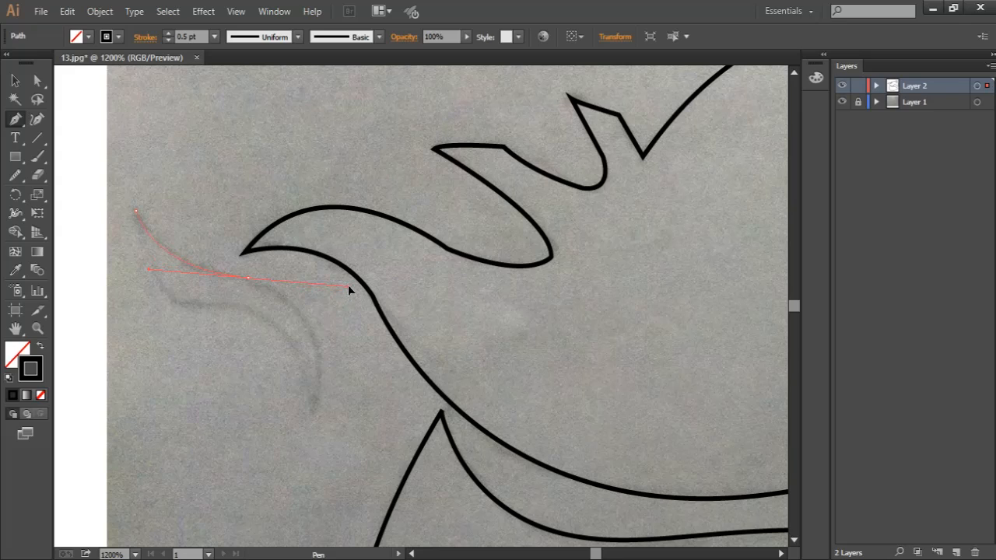
{"action": "mouse_move", "coordinate": [248, 277]}
{"action": "left_mouse_down"}
{"action": "mouse_move", "coordinate": [318, 433]}
{"action": "mouse_move", "coordinate": [311, 409]}
{"action": "left_mouse_up"}
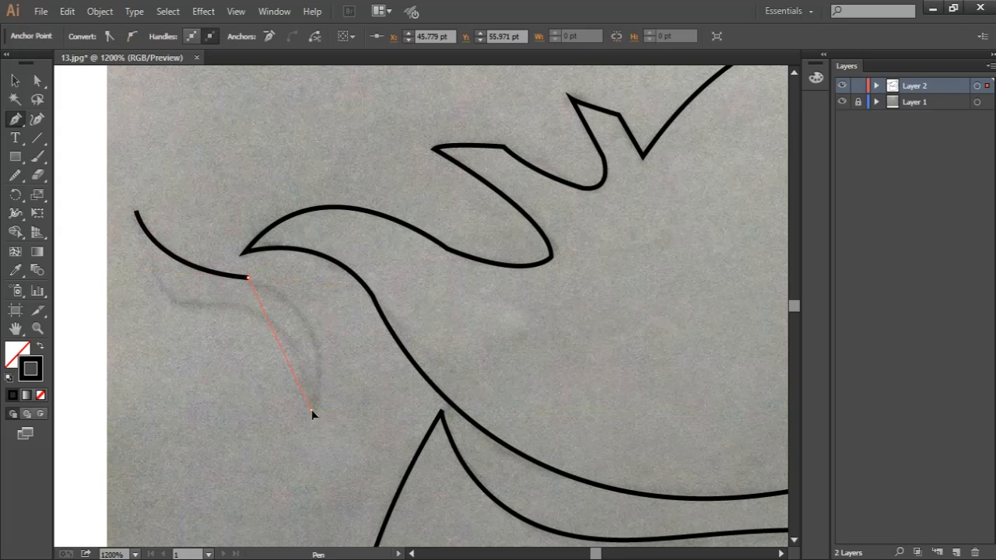
{"action": "left_click_drag", "start_coordinate": [265, 516], "coordinate": [279, 519]}
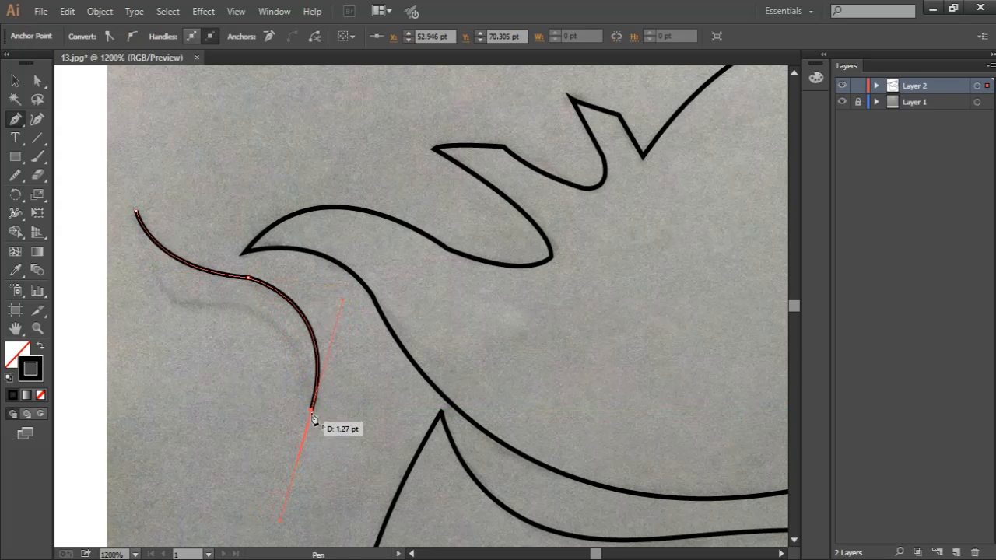
Trace the wavy strand's lower edge back to the upper tip and close the outline
{"action": "left_click", "coordinate": [312, 410]}
{"action": "mouse_move", "coordinate": [237, 311]}
{"action": "left_mouse_down"}
{"action": "mouse_move", "coordinate": [249, 317]}
{"action": "mouse_move", "coordinate": [160, 297]}
{"action": "left_mouse_up"}
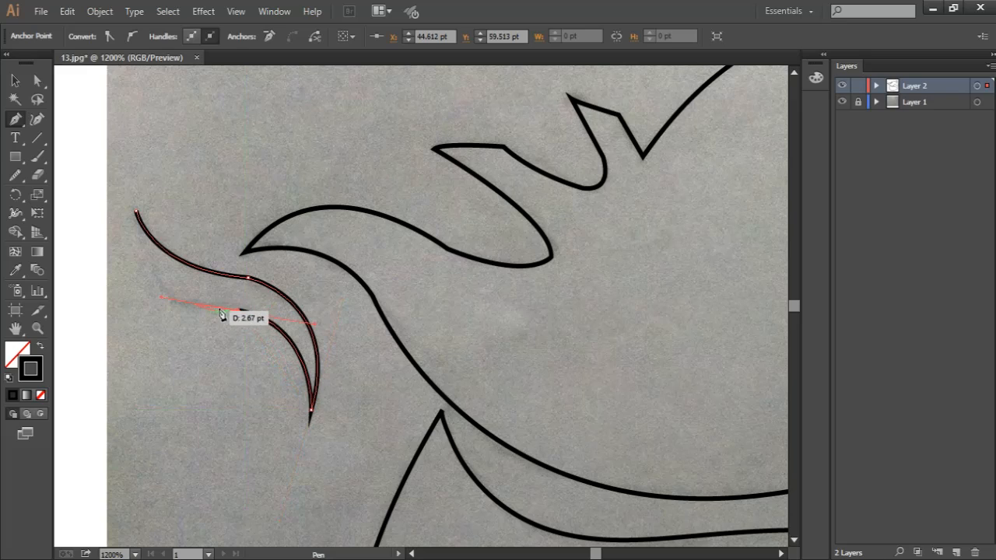
{"action": "left_click", "coordinate": [238, 312]}
{"action": "left_click_drag", "start_coordinate": [137, 213], "coordinate": [137, 214]}
{"action": "left_click_drag", "start_coordinate": [138, 98], "coordinate": [138, 97]}
Round the wavy strand's middle corners, about 10 pt on the lower edge and about 12 pt on the upper edge
{"action": "key", "text": "a"}
{"action": "left_click", "coordinate": [236, 311]}
{"action": "key", "text": "space"}
{"action": "left_click_drag", "start_coordinate": [228, 370], "coordinate": [224, 406]}
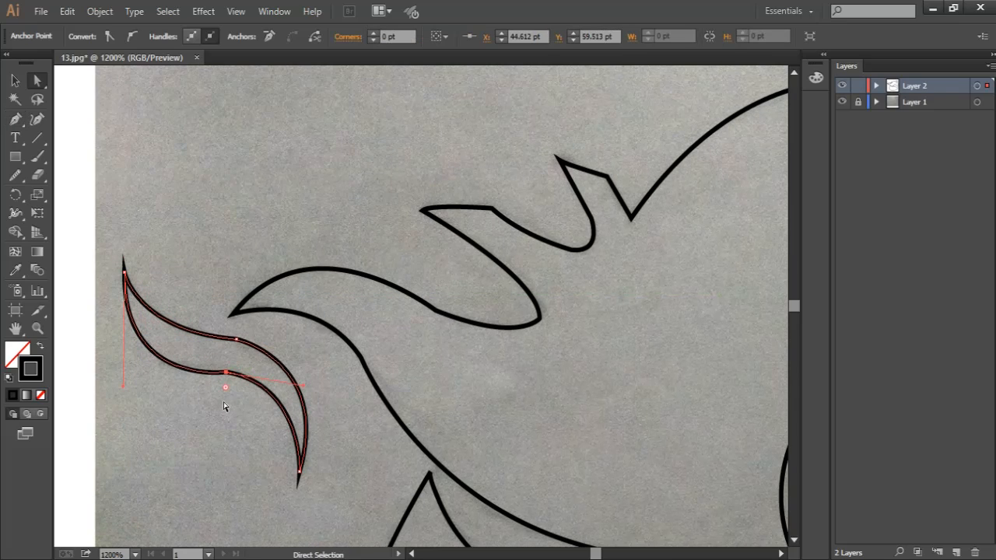
{"action": "left_click_drag", "start_coordinate": [212, 452], "coordinate": [161, 535]}
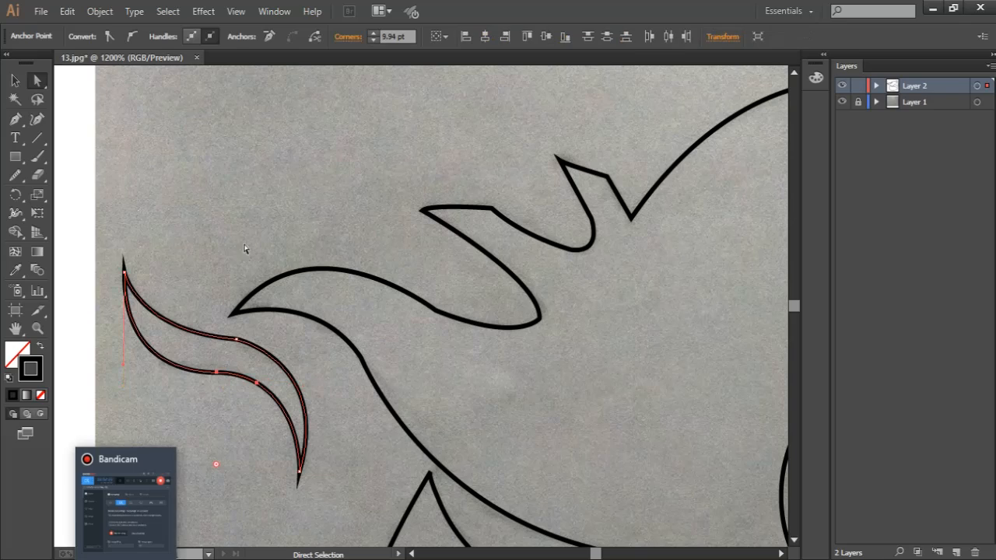
{"action": "left_click", "coordinate": [235, 343]}
{"action": "left_click_drag", "start_coordinate": [234, 357], "coordinate": [187, 527]}
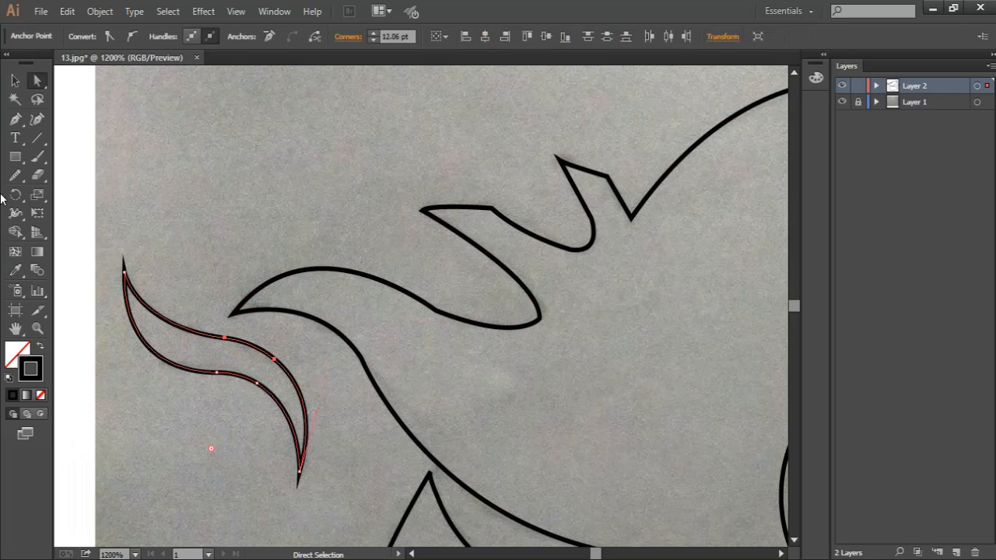
Smooth both edges of the wavy strand with the Smooth tool and deselect it
{"action": "left_click", "coordinate": [14, 175]}
{"action": "mouse_move", "coordinate": [257, 383]}
{"action": "left_mouse_down"}
{"action": "mouse_move", "coordinate": [198, 361]}
{"action": "mouse_move", "coordinate": [243, 336]}
{"action": "left_mouse_up"}
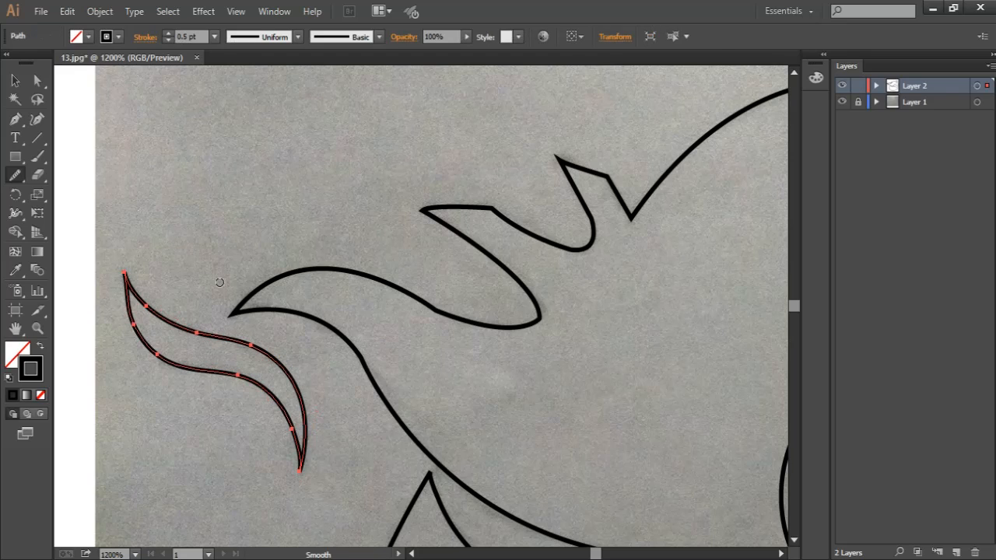
{"action": "key", "text": "a"}
{"action": "left_click", "coordinate": [339, 413]}
Round the corner on the upper edge of the mane's lowest lock to about 24 pt and deselect the outline
{"action": "key", "text": "space"}
{"action": "left_click_drag", "start_coordinate": [340, 414], "coordinate": [287, 408]}
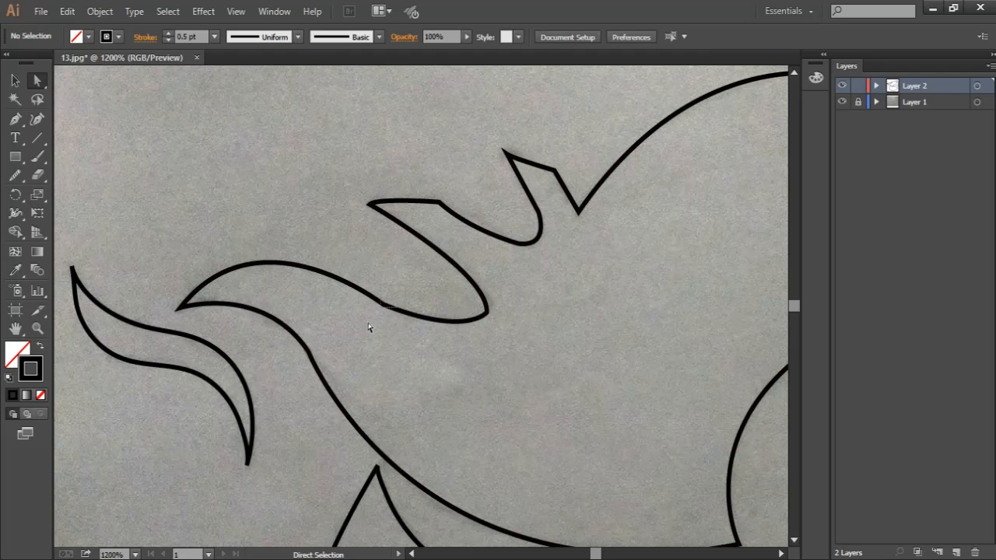
{"action": "left_click", "coordinate": [392, 307]}
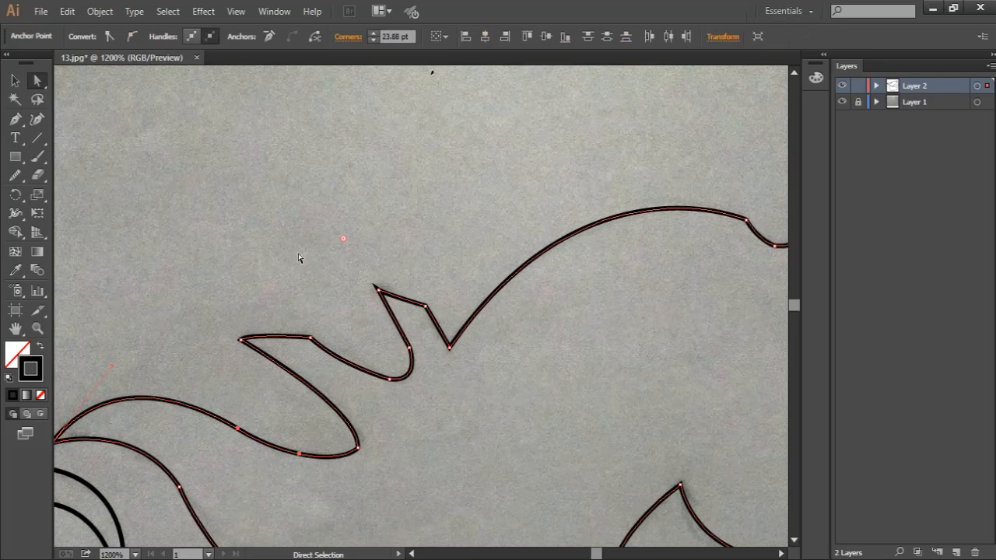
{"action": "left_click", "coordinate": [327, 303]}
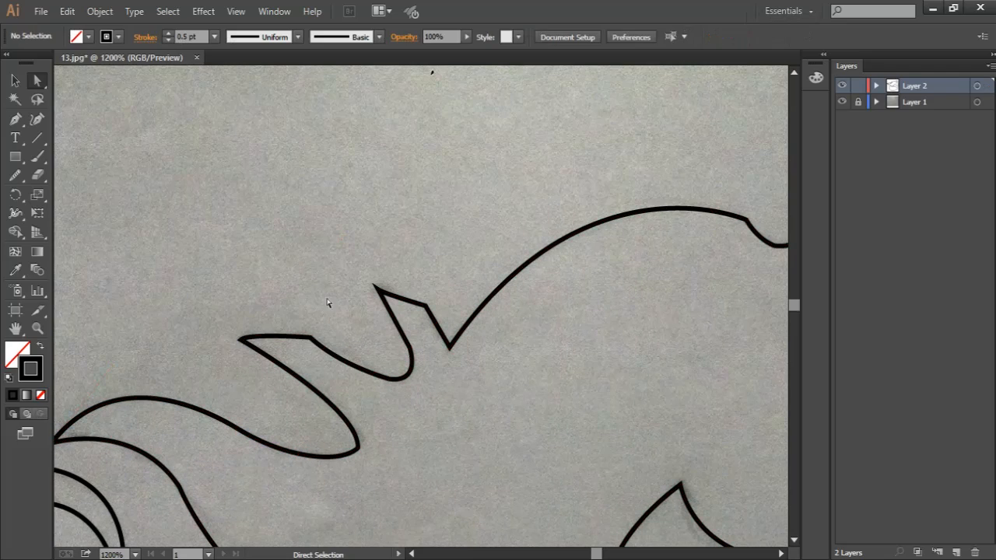
{"action": "key", "text": "ctrl+minus"}
{"action": "key", "text": "ctrl+minus"}
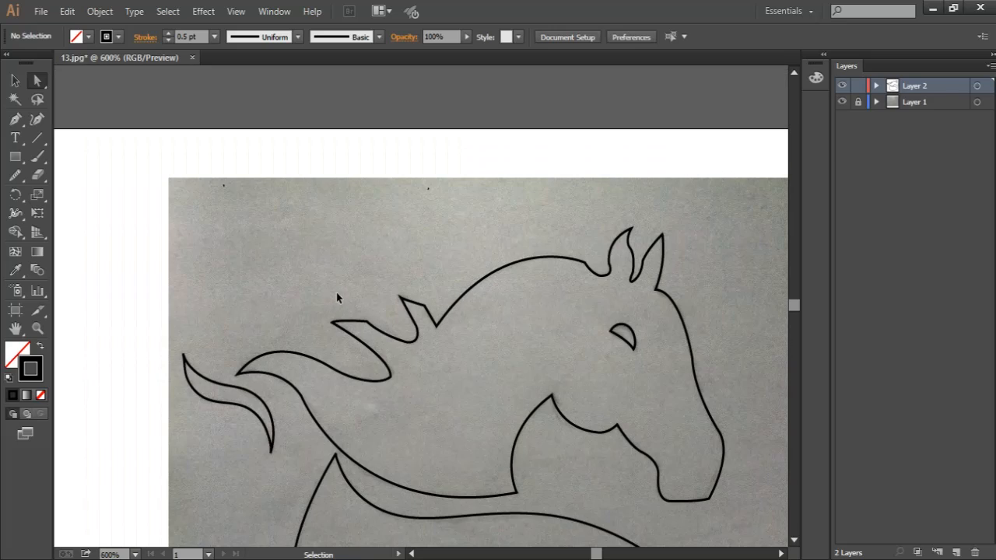
Round the corners on the upper edges of the mane's middle lock and topmost lock, then deselect the outline
{"action": "key", "text": "ctrl+plus"}
{"action": "left_click", "coordinate": [348, 330]}
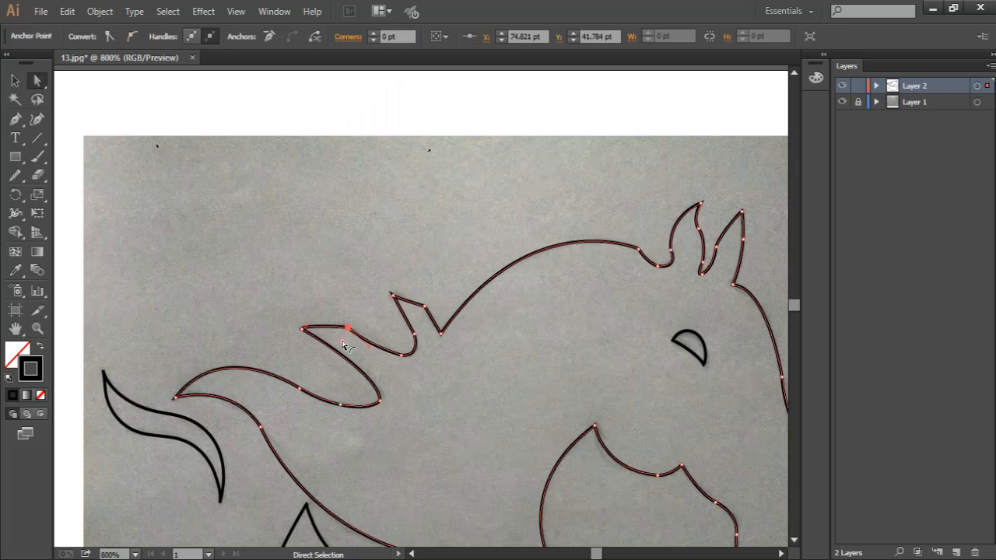
{"action": "left_click_drag", "start_coordinate": [343, 342], "coordinate": [227, 547]}
{"action": "left_click", "coordinate": [379, 262]}
{"action": "left_click", "coordinate": [424, 305]}
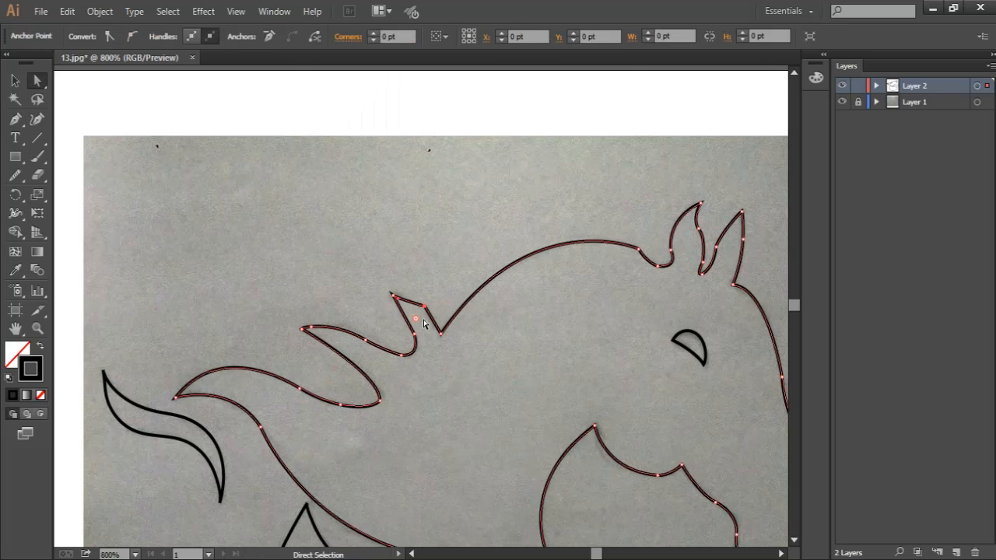
{"action": "left_click", "coordinate": [422, 239]}
{"action": "key", "text": "ctrl+minus"}
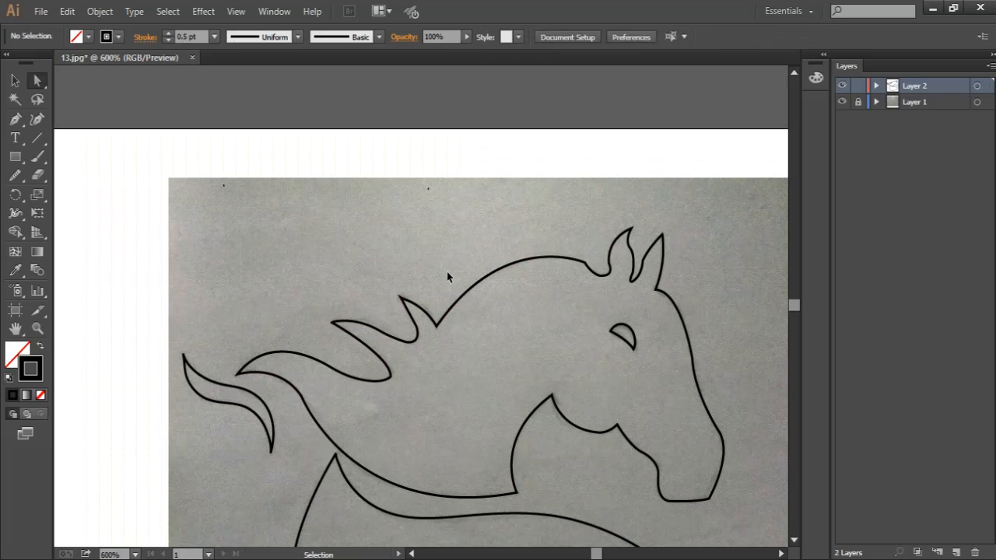
Move the tip anchor of the mane's topmost lock 2 pt right and 3 pt down
{"action": "key", "text": "ctrl+plus"}
{"action": "key", "text": "ctrl+plus"}
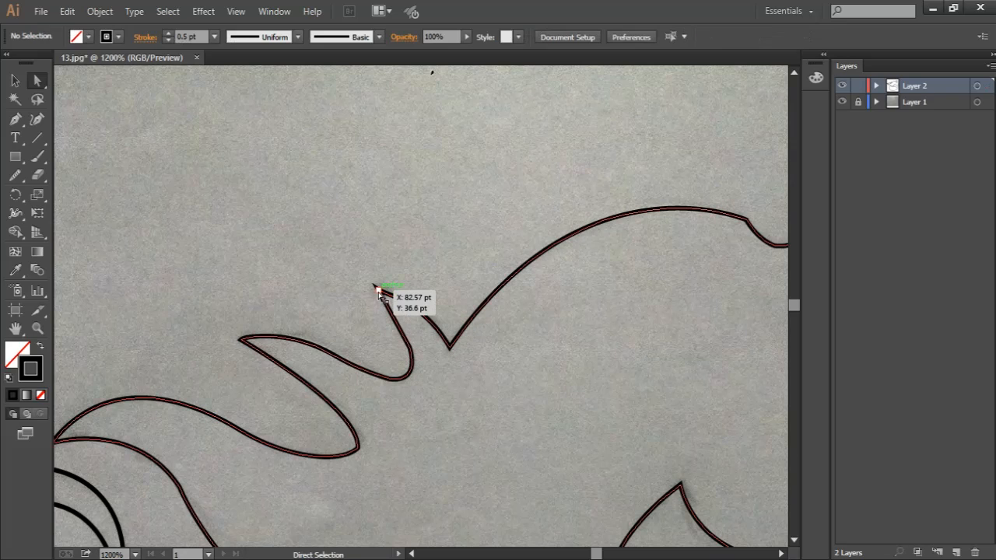
{"action": "left_click", "coordinate": [378, 291]}
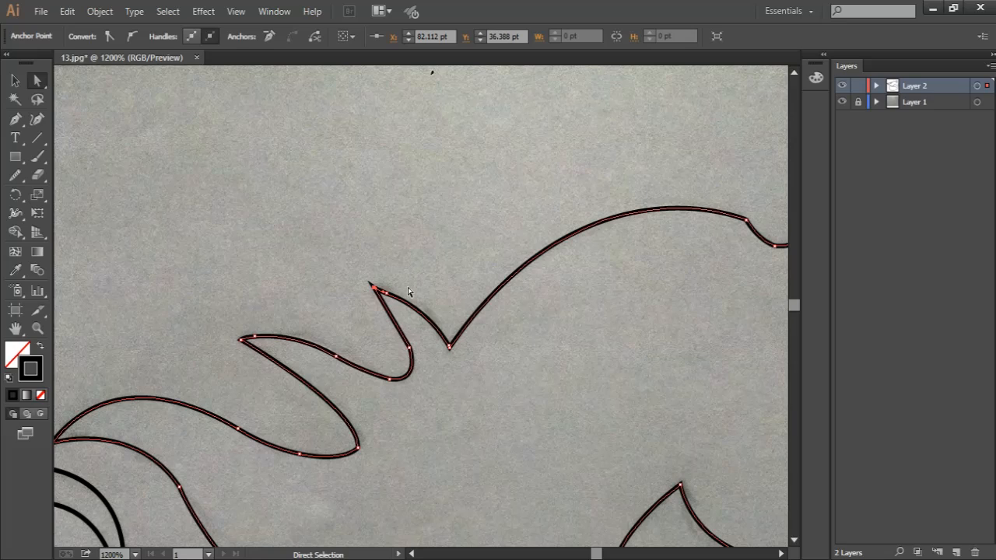
{"action": "key", "text": "Right"}
{"action": "key", "text": "Right"}
{"action": "key", "text": "Down"}
{"action": "key", "text": "Down"}
{"action": "key", "text": "Down"}
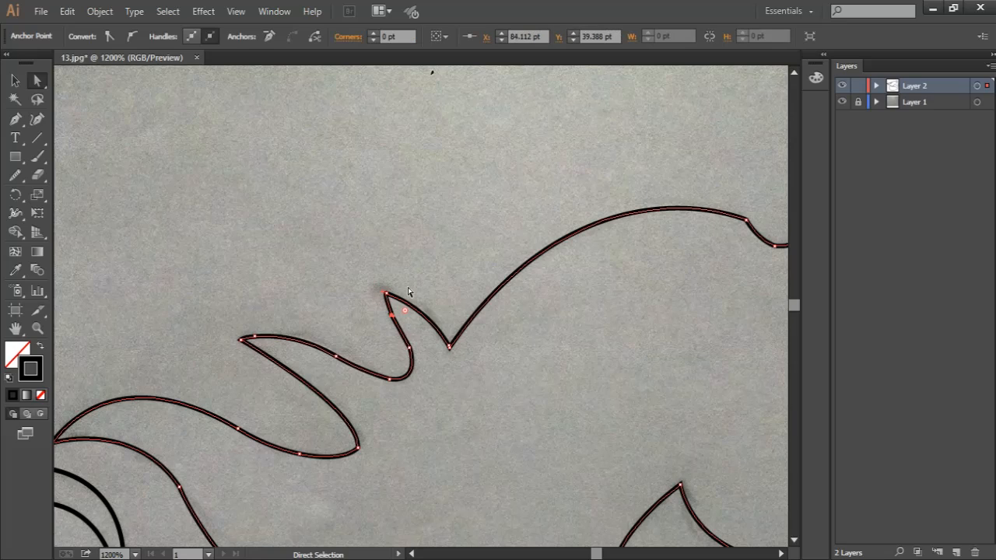
Reposition the topmost lock's tip at about X 83.2 pt, Y 35.9 pt and smooth its lower edge with the Smooth tool
{"action": "left_click", "coordinate": [410, 285]}
{"action": "left_click_drag", "start_coordinate": [387, 294], "coordinate": [382, 284]}
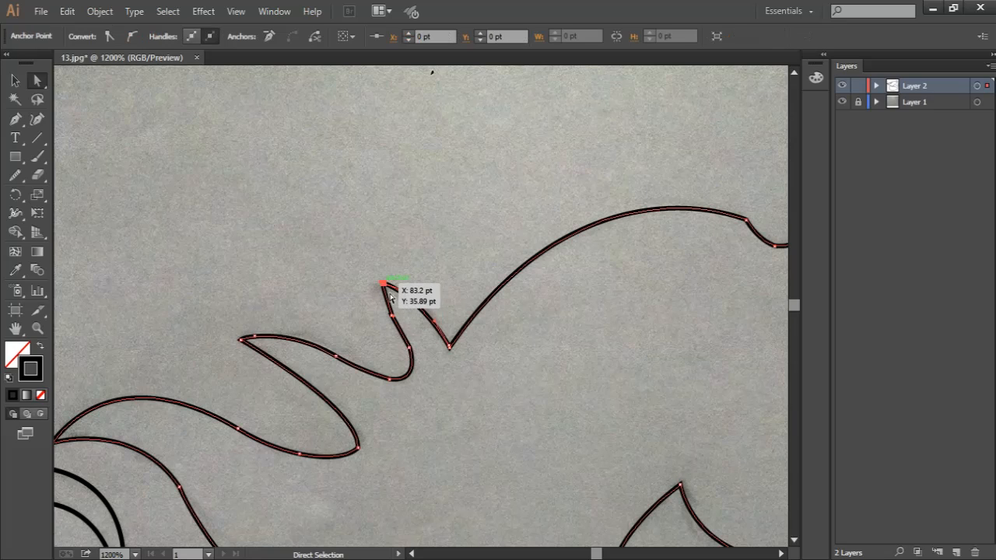
{"action": "left_click", "coordinate": [392, 318]}
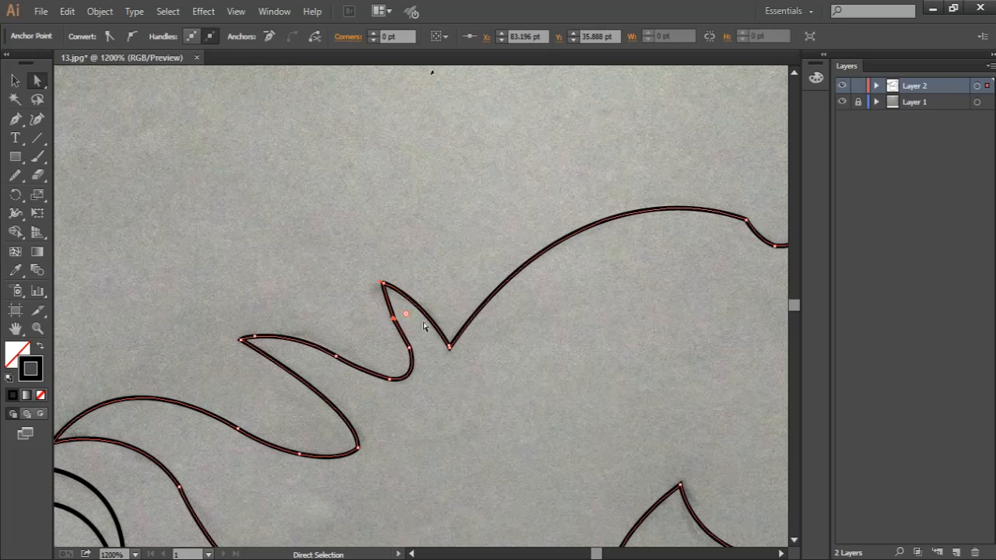
{"action": "left_click", "coordinate": [15, 175]}
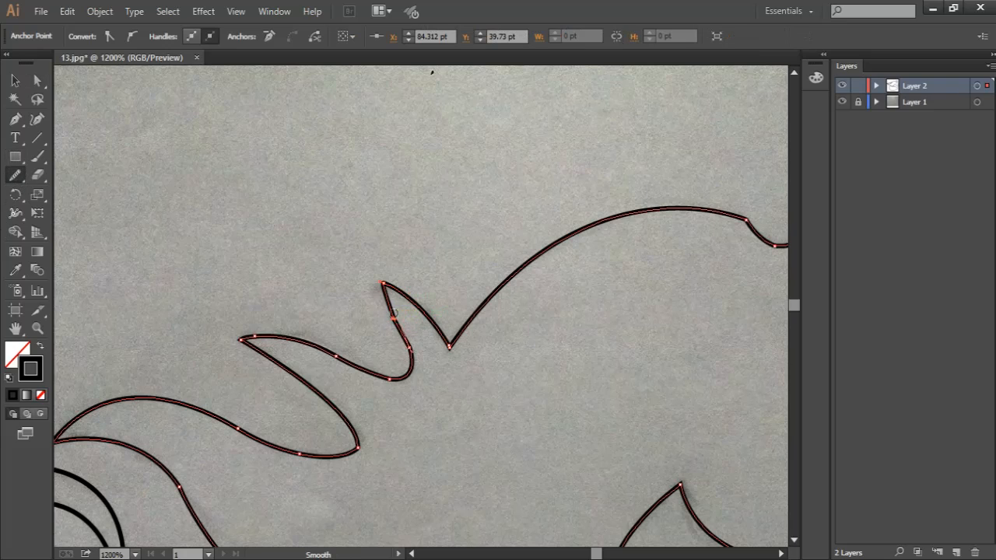
{"action": "mouse_move", "coordinate": [393, 314]}
{"action": "left_mouse_down"}
{"action": "mouse_move", "coordinate": [393, 325]}
{"action": "mouse_move", "coordinate": [383, 289]}
{"action": "mouse_move", "coordinate": [405, 364]}
{"action": "mouse_move", "coordinate": [396, 323]}
{"action": "mouse_move", "coordinate": [363, 268]}
{"action": "left_mouse_up"}
Delete the topmost lock's tip and sides from the mane outline, leaving a gap, and deselect the path
{"action": "key", "text": "a"}
{"action": "key", "text": "Delete"}
{"action": "left_click", "coordinate": [431, 252]}
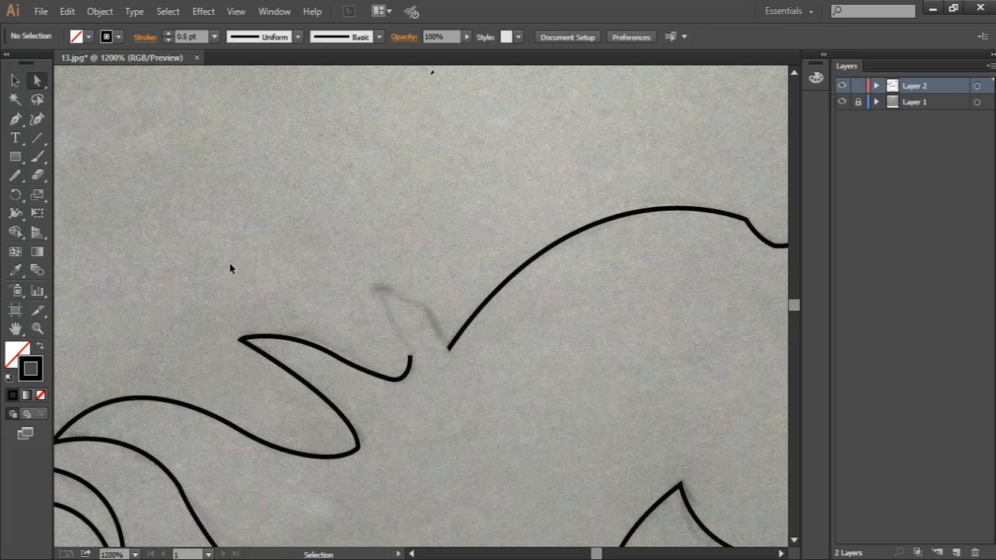
Redraw the mane's topmost lock over the sketch with the Pencil tool, from the neck outline around the tip to the lower curve
{"action": "key", "text": "ctrl+plus"}
{"action": "key", "text": "ctrl+plus"}
{"action": "left_click", "coordinate": [36, 138]}
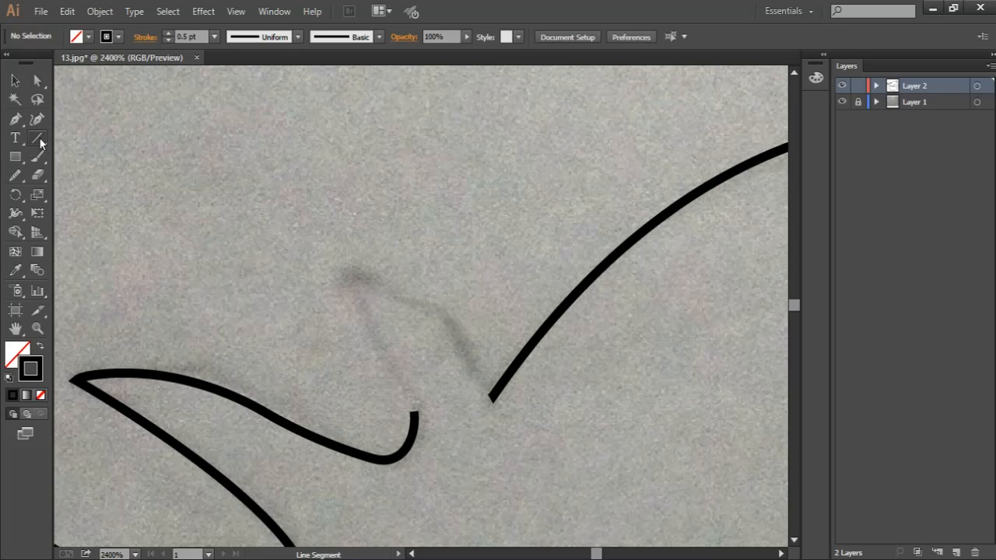
{"action": "left_click", "coordinate": [35, 157]}
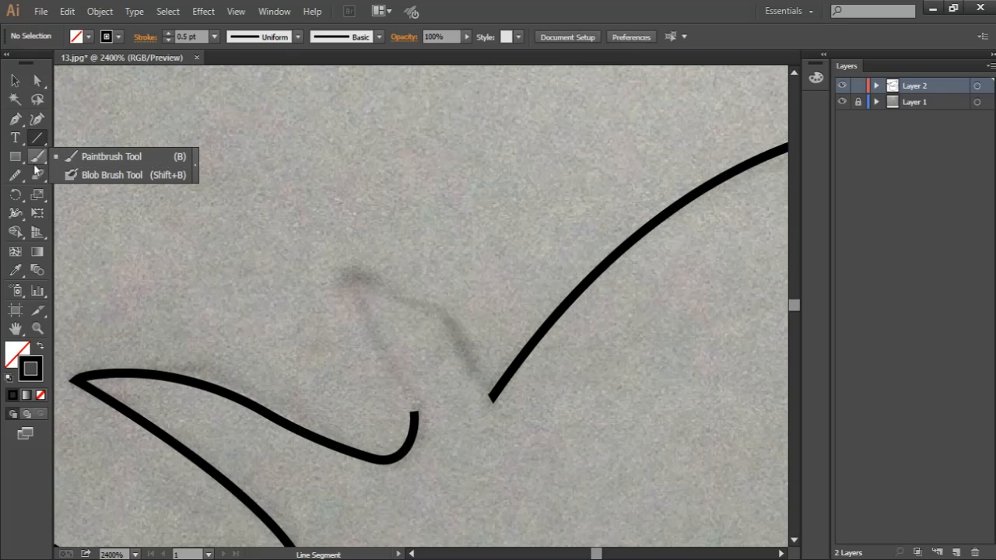
{"action": "left_click", "coordinate": [17, 176]}
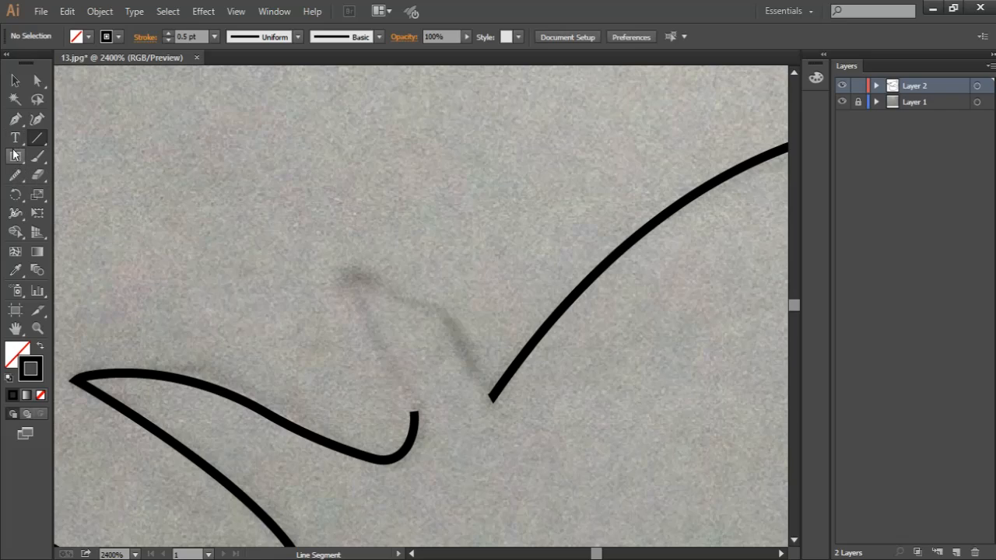
{"action": "left_click", "coordinate": [38, 139]}
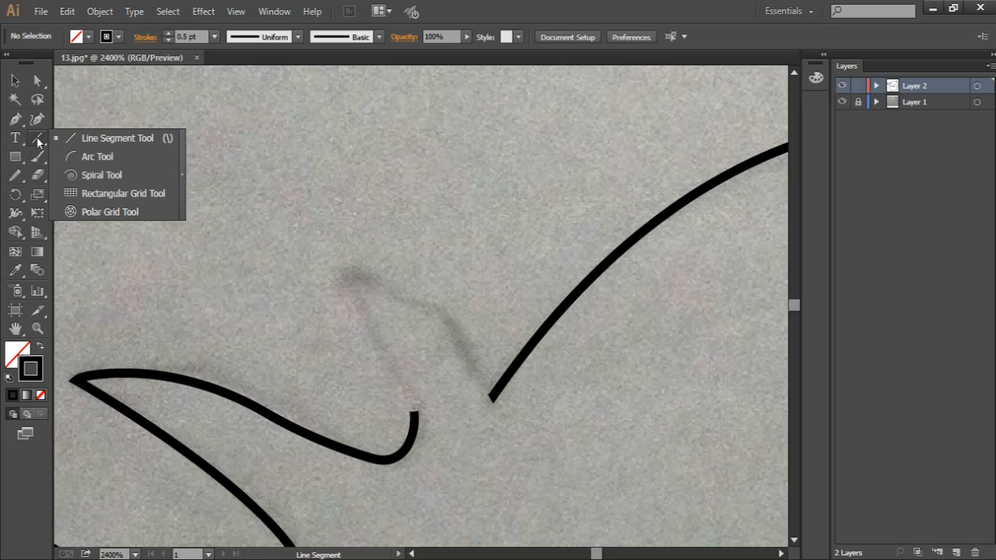
{"action": "left_click", "coordinate": [15, 121]}
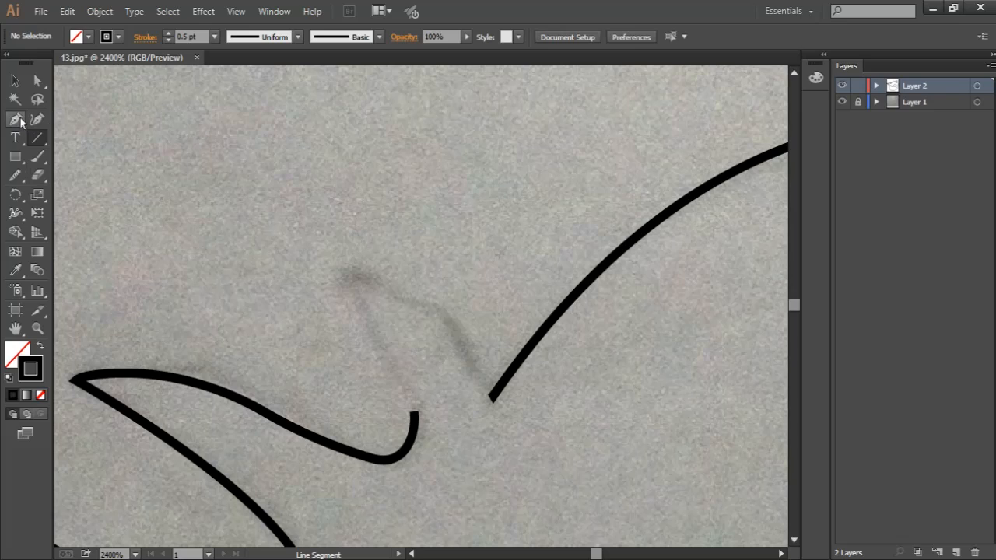
{"action": "left_click", "coordinate": [15, 138]}
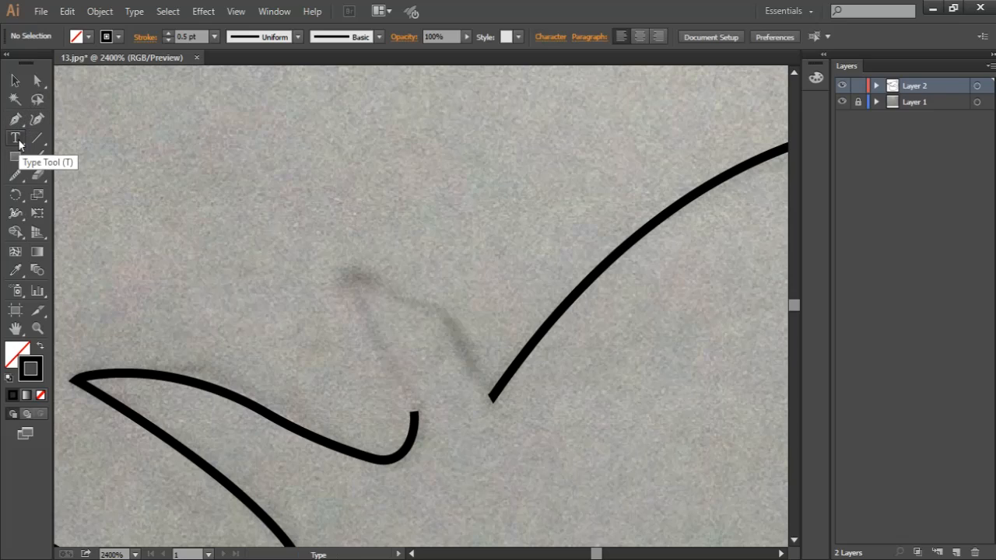
{"action": "left_click", "coordinate": [16, 176]}
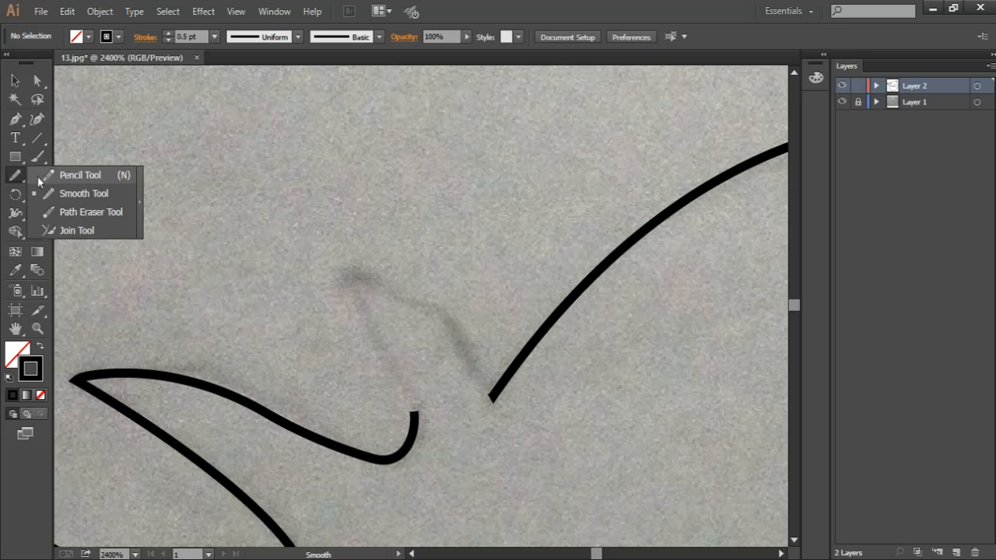
{"action": "left_click", "coordinate": [78, 175]}
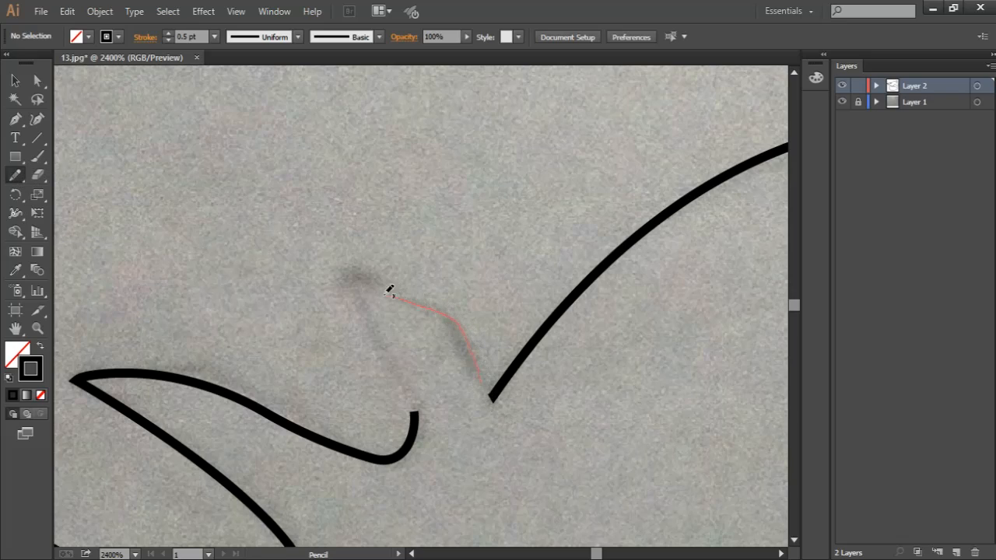
{"action": "left_click_drag", "start_coordinate": [404, 380], "coordinate": [404, 395]}
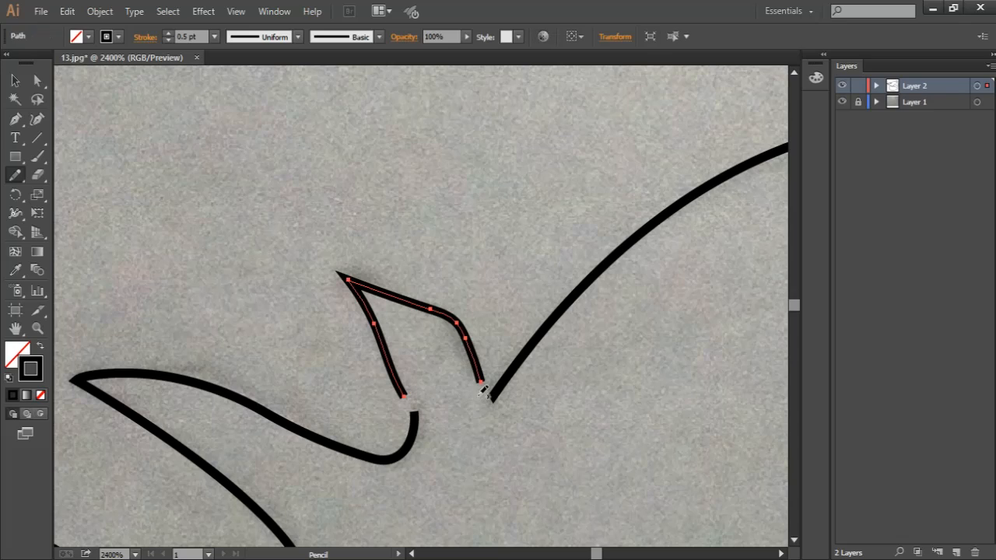
Join the redrawn lock's lower end to the open endpoint of the mane's curve and deselect it
{"action": "left_click", "coordinate": [413, 413], "text": "ctrl"}
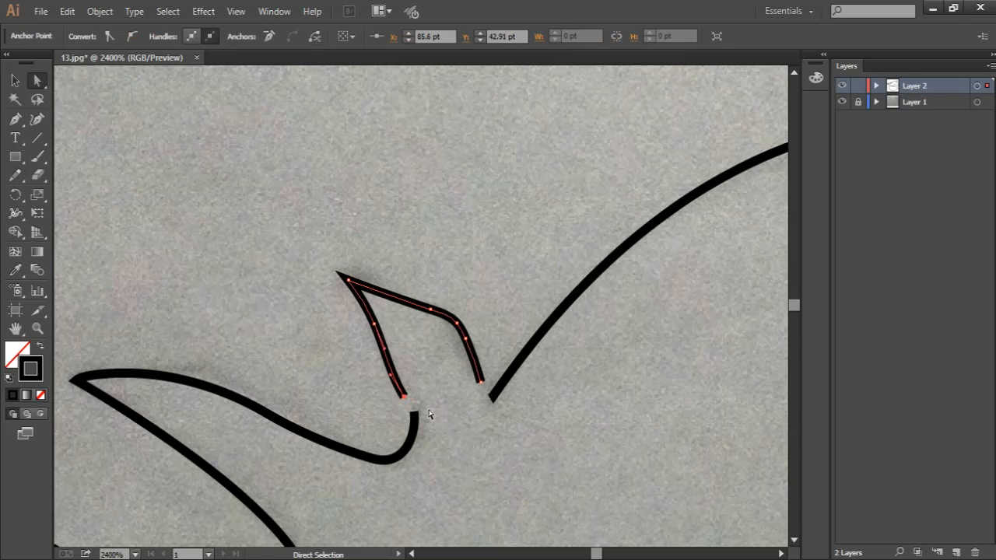
{"action": "left_click", "coordinate": [414, 413], "text": "shift"}
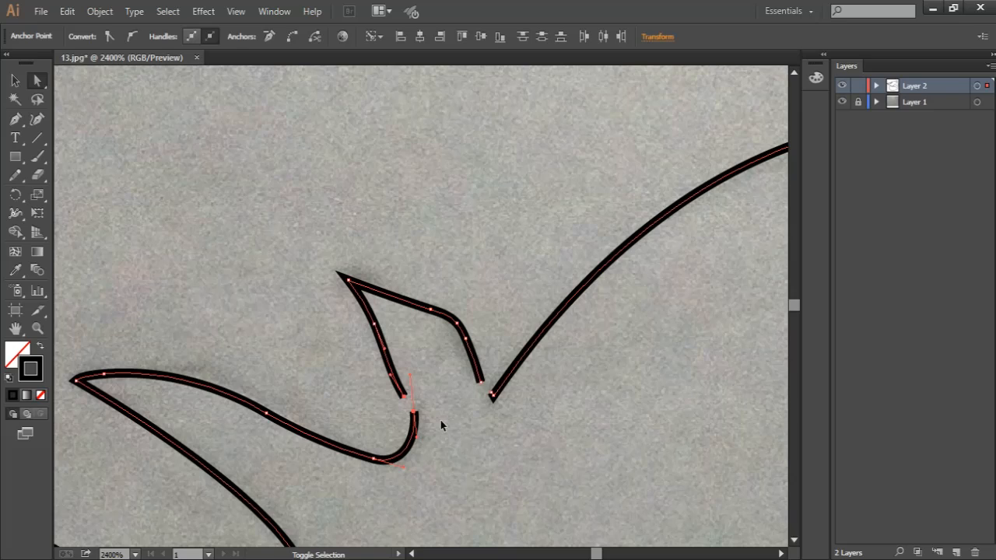
{"action": "key", "text": "ctrl+j"}
{"action": "key", "text": "ctrl+shift+a"}
Try to join the redrawn lock's other end to the open endpoint of the neck outline
{"action": "left_click", "coordinate": [480, 384]}
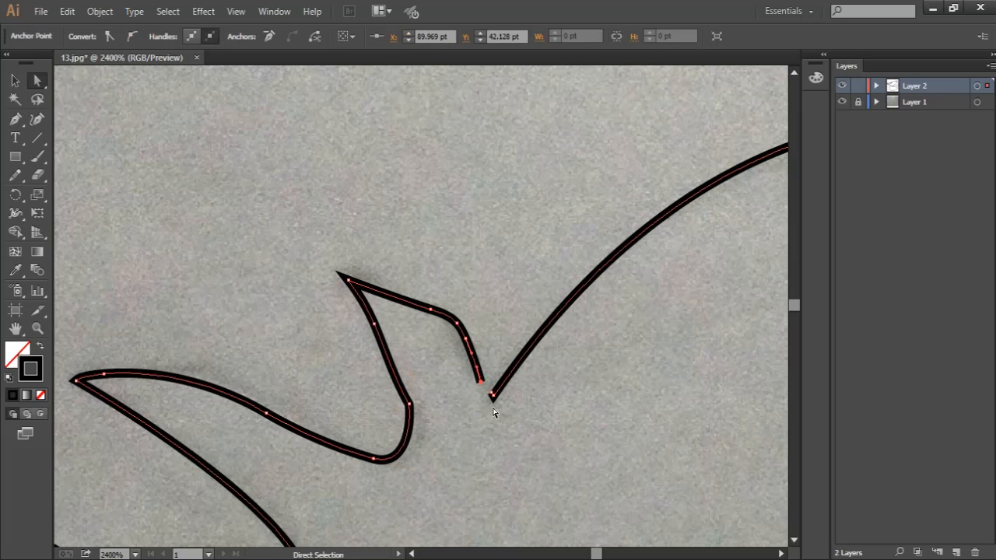
{"action": "key", "text": "ctrl+j"}
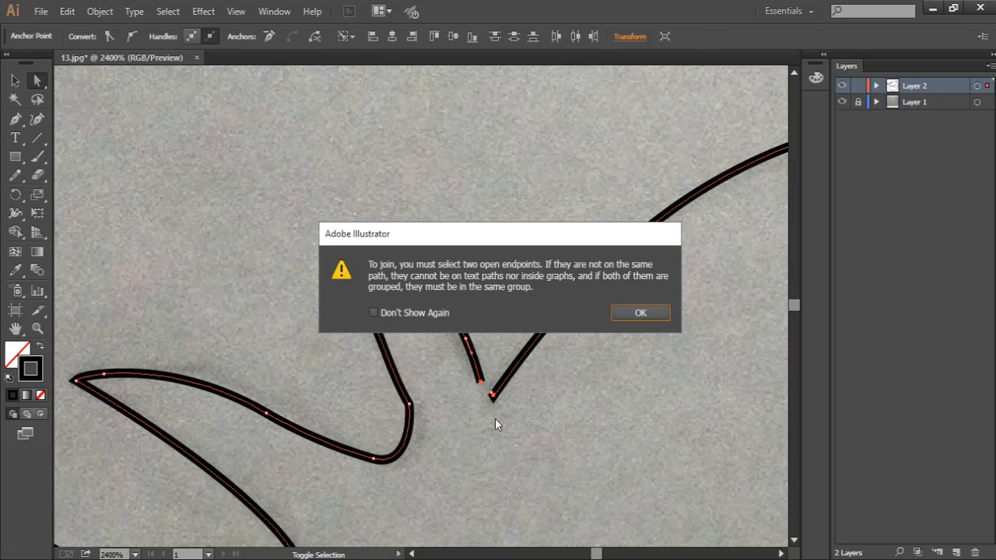
{"action": "left_click", "coordinate": [631, 314]}
{"action": "key", "text": "ctrl+shift+a"}
{"action": "left_click_drag", "start_coordinate": [482, 394], "coordinate": [482, 383]}
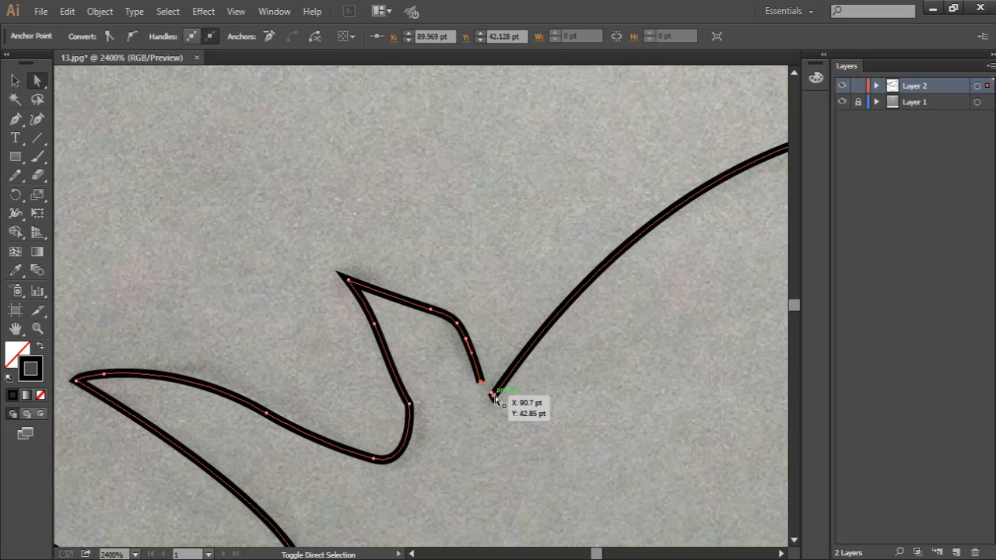
{"action": "left_click", "coordinate": [494, 395], "text": "shift"}
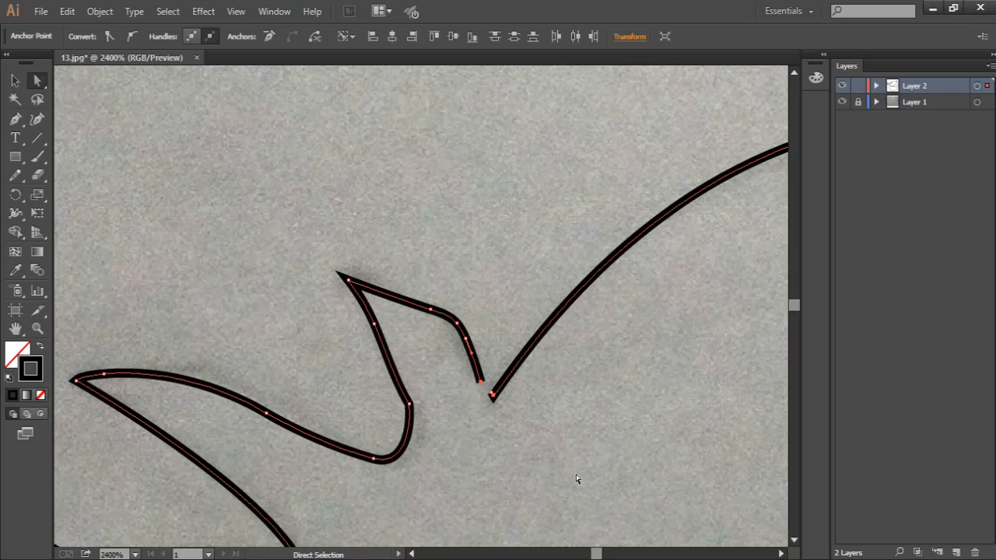
{"action": "key", "text": "ctrl+alt+j"}
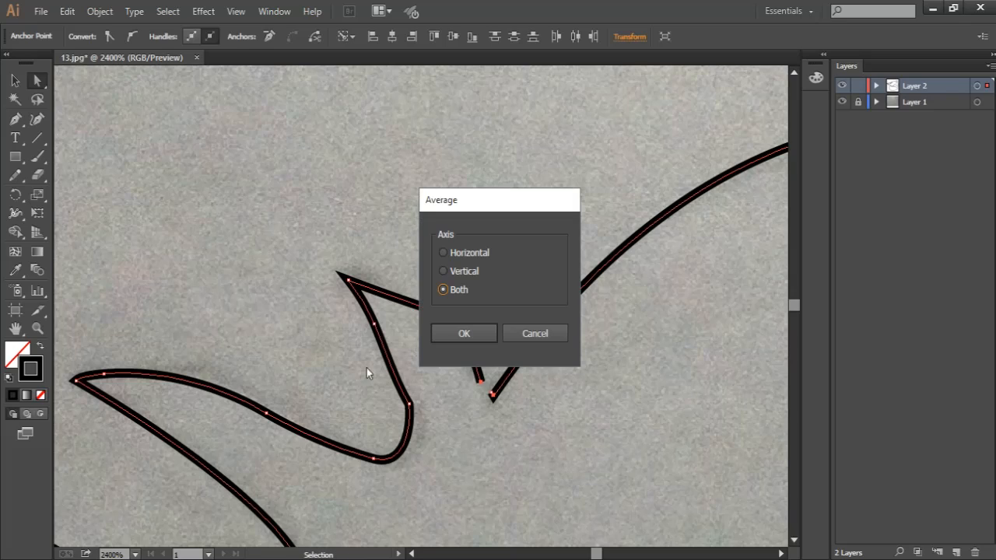
{"action": "left_click", "coordinate": [547, 328]}
{"action": "key", "text": "ctrl+j"}
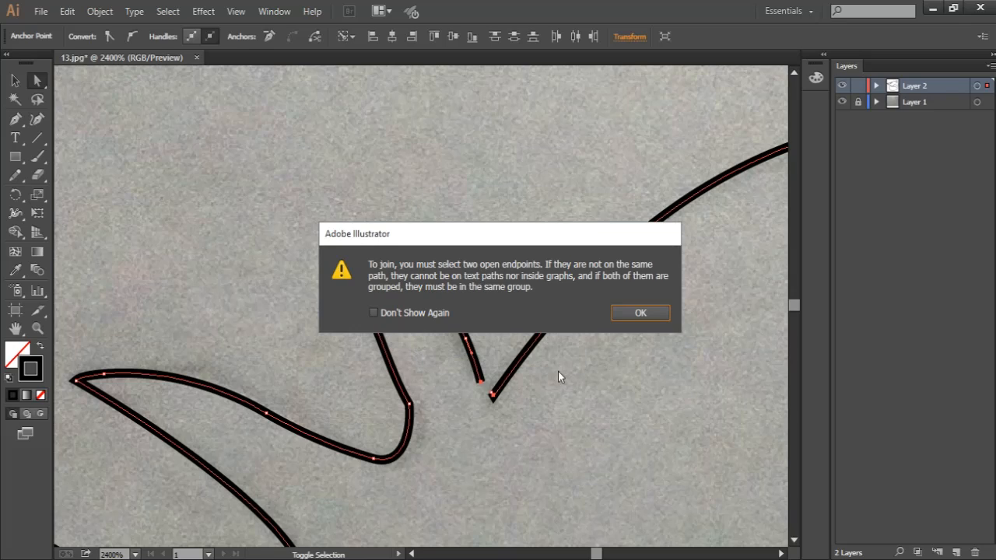
{"action": "left_click", "coordinate": [640, 314]}
Move the lock's loose endpoint onto the start of the neck outline to close the gap
{"action": "left_click", "coordinate": [458, 389]}
{"action": "left_click_drag", "start_coordinate": [479, 384], "coordinate": [493, 399]}
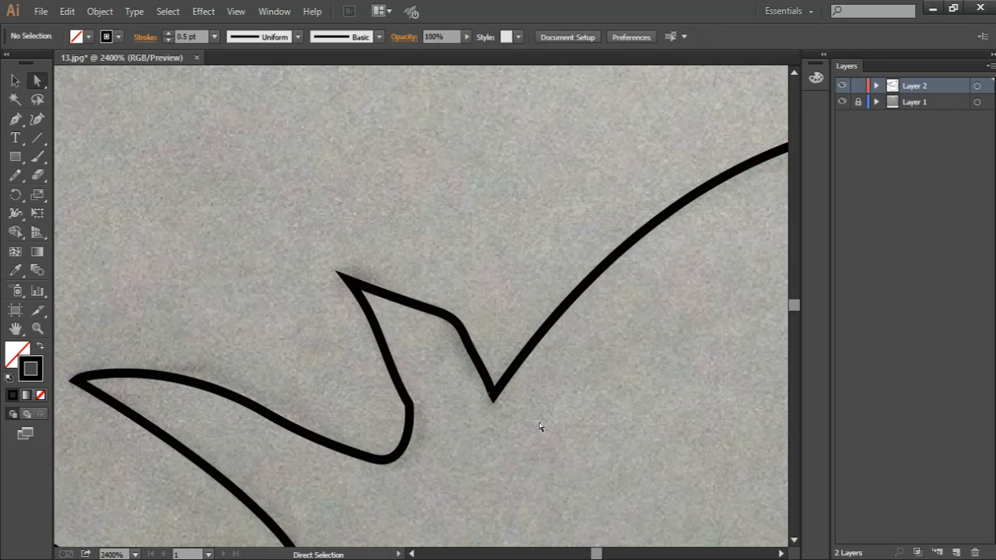
Smooth the topmost lock's lower edge and its junction with the mane curve using the Smooth tool, then deselect it
{"action": "key", "text": "ctrl+a"}
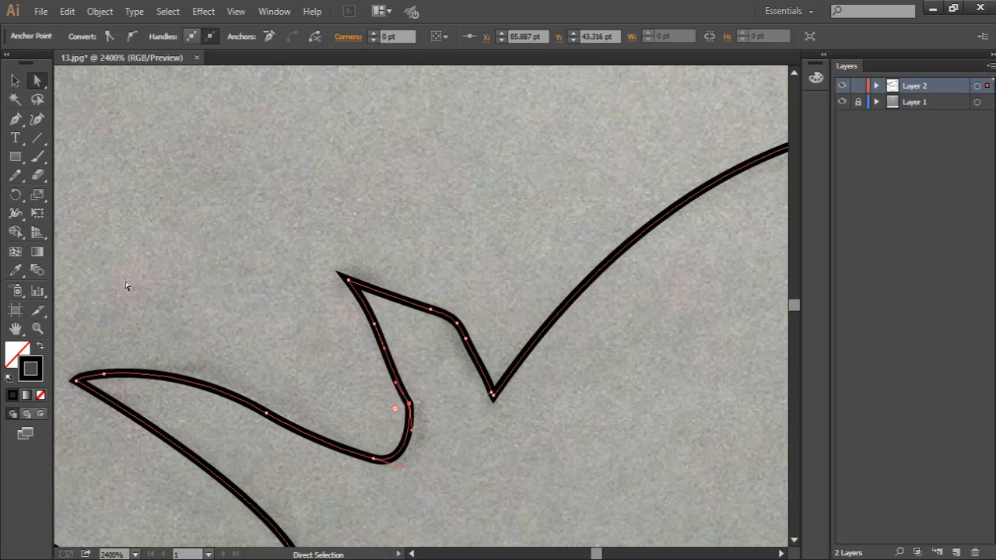
{"action": "left_click", "coordinate": [15, 175]}
{"action": "left_click", "coordinate": [15, 175]}
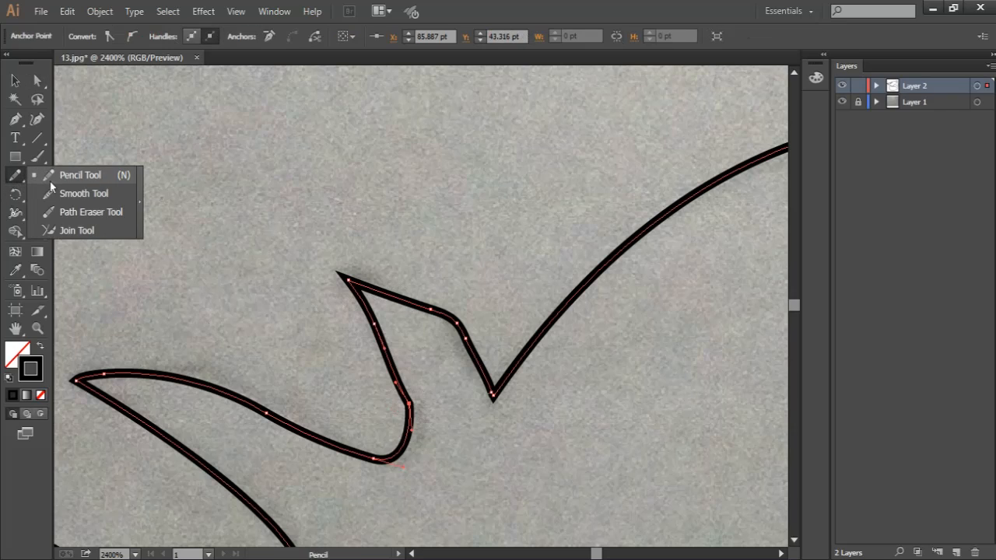
{"action": "left_click", "coordinate": [87, 191]}
{"action": "mouse_move", "coordinate": [379, 322]}
{"action": "left_mouse_down"}
{"action": "mouse_move", "coordinate": [410, 404]}
{"action": "mouse_move", "coordinate": [385, 455]}
{"action": "left_mouse_up"}
{"action": "mouse_move", "coordinate": [400, 404]}
{"action": "left_mouse_down"}
{"action": "mouse_move", "coordinate": [432, 308]}
{"action": "mouse_move", "coordinate": [344, 277]}
{"action": "mouse_move", "coordinate": [393, 359]}
{"action": "left_mouse_up"}
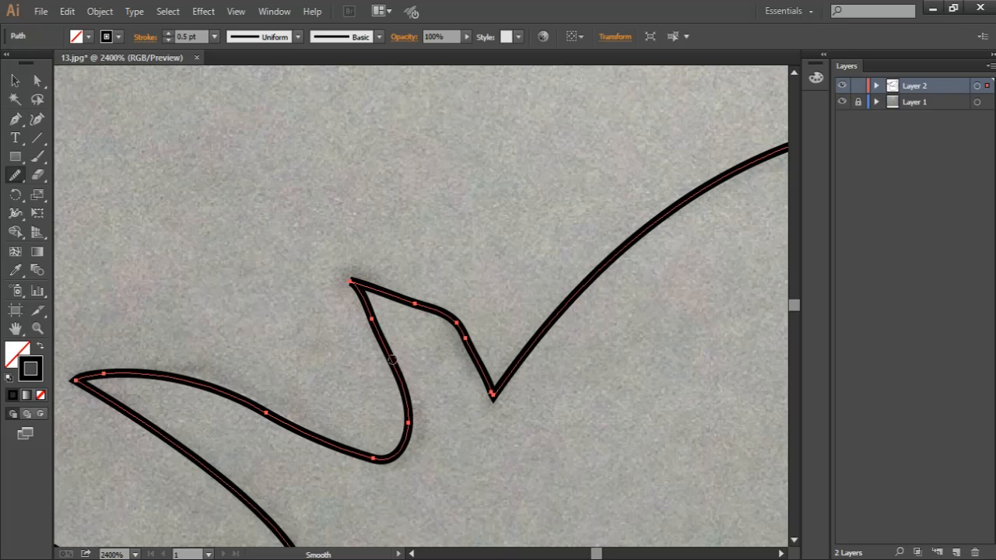
{"action": "key", "text": "a"}
{"action": "left_click", "coordinate": [349, 245]}
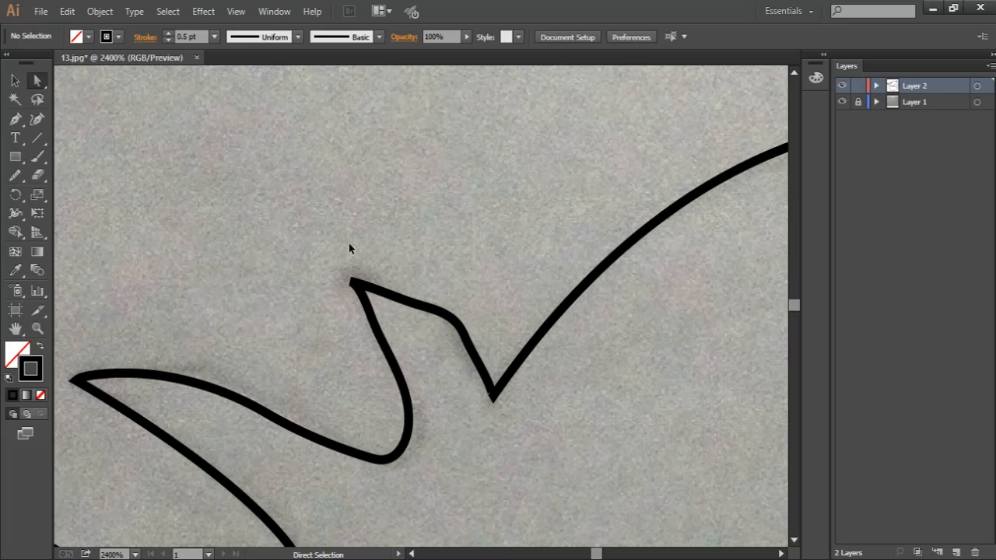
Delete the topmost lock's tip anchor and the remaining curved segments on both of its sides
{"action": "key", "text": "ctrl+minus"}
{"action": "key", "text": "ctrl+minus"}
{"action": "key", "text": "ctrl+plus"}
{"action": "left_click_drag", "start_coordinate": [569, 345], "coordinate": [464, 325]}
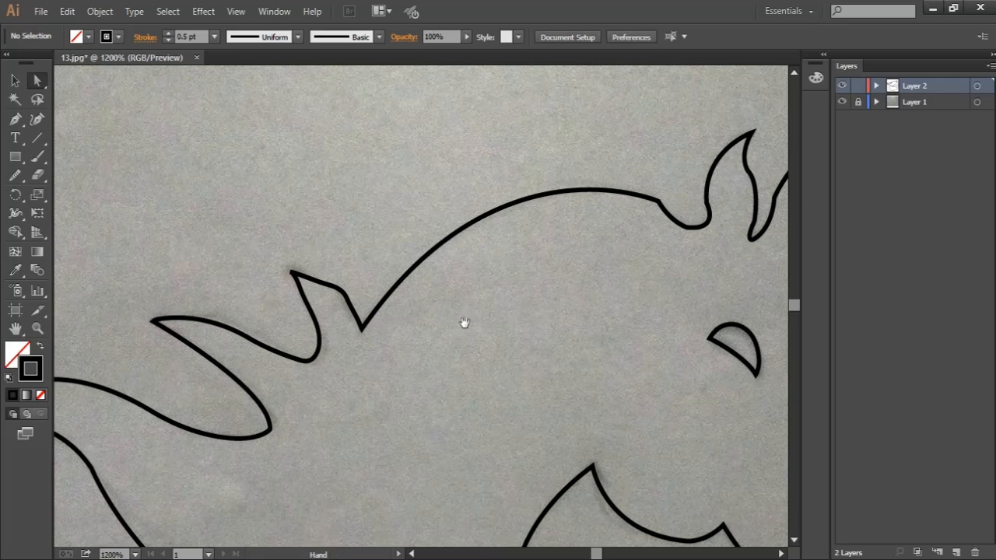
{"action": "left_click", "coordinate": [294, 272]}
{"action": "key", "text": "Delete"}
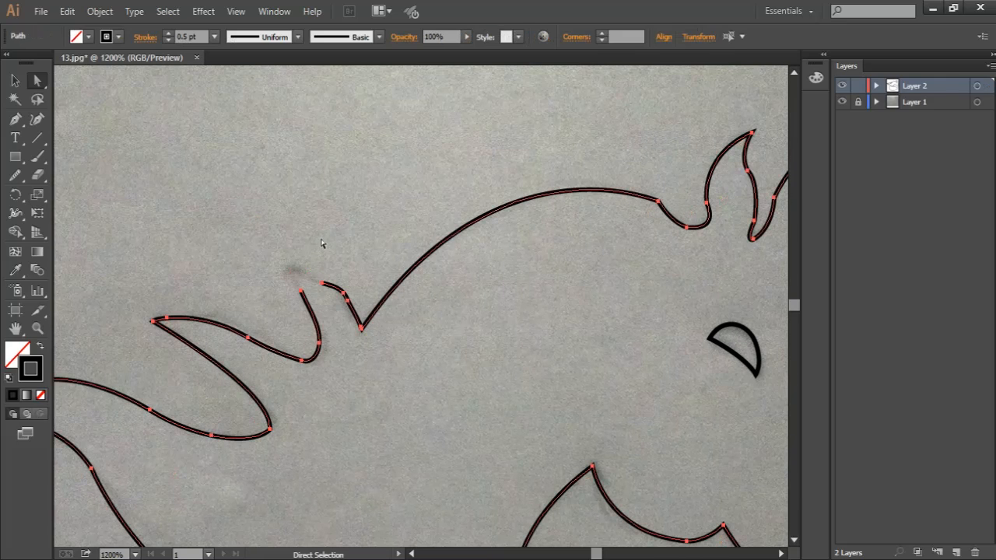
{"action": "left_click", "coordinate": [322, 240]}
{"action": "left_click", "coordinate": [346, 292]}
{"action": "left_click", "coordinate": [309, 308]}
{"action": "key", "text": "Delete"}
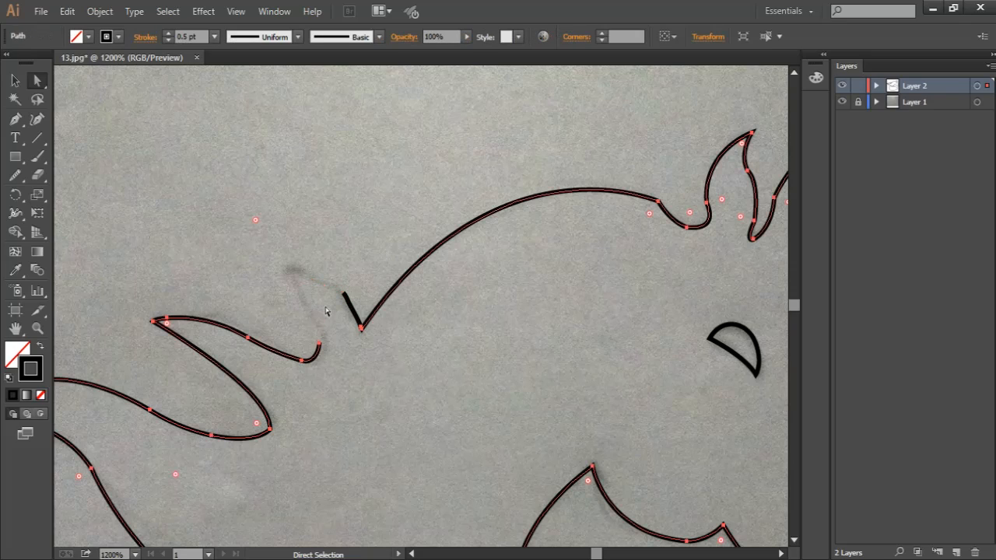
Delete the leftover straight segment between the mane lock and the start of the neck outline
{"action": "left_click", "coordinate": [307, 278]}
{"action": "left_click", "coordinate": [343, 291]}
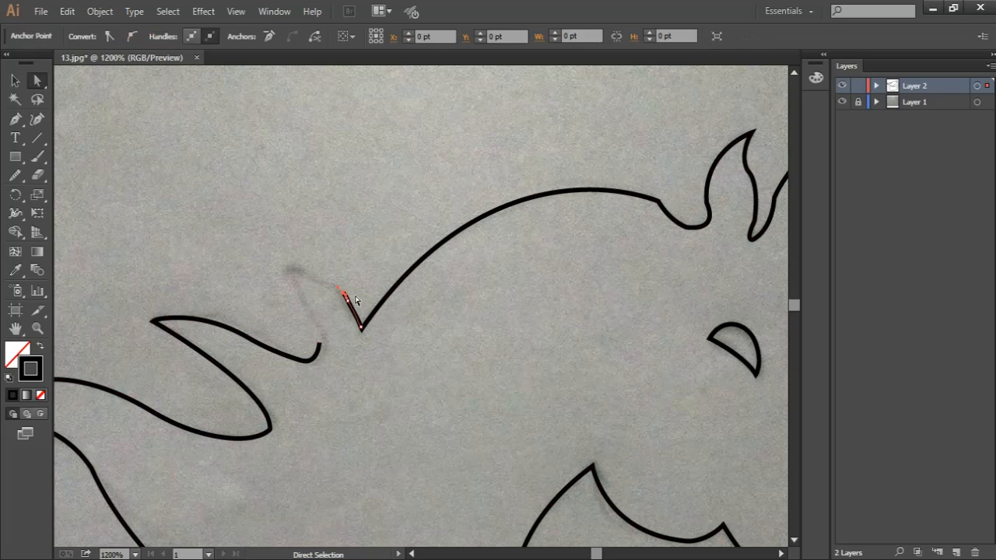
{"action": "left_click", "coordinate": [345, 280]}
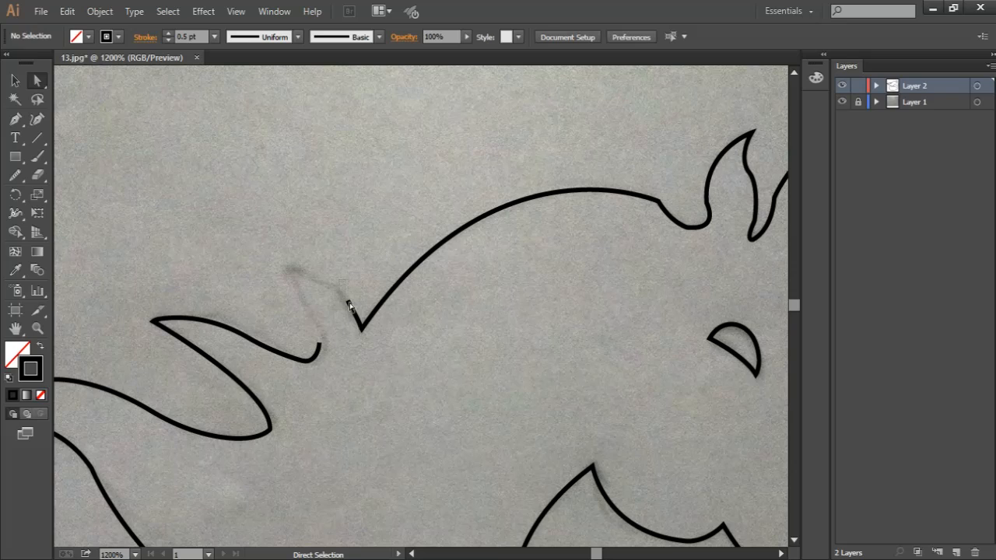
{"action": "left_click", "coordinate": [347, 304]}
{"action": "key", "text": "Delete"}
{"action": "left_click", "coordinate": [386, 349]}
Redraw the topmost mane lock with straight Pen tool segments from the mane's open endpoint, through the tip, to the neck outline's start
{"action": "key", "text": "ctrl+plus"}
{"action": "left_click", "coordinate": [290, 329]}
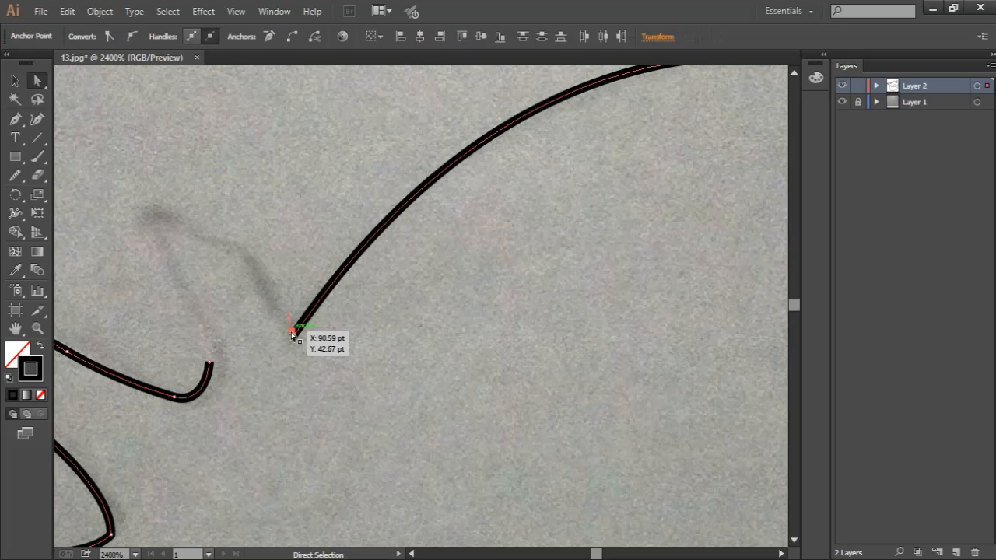
{"action": "left_click", "coordinate": [311, 358]}
{"action": "key", "text": "p"}
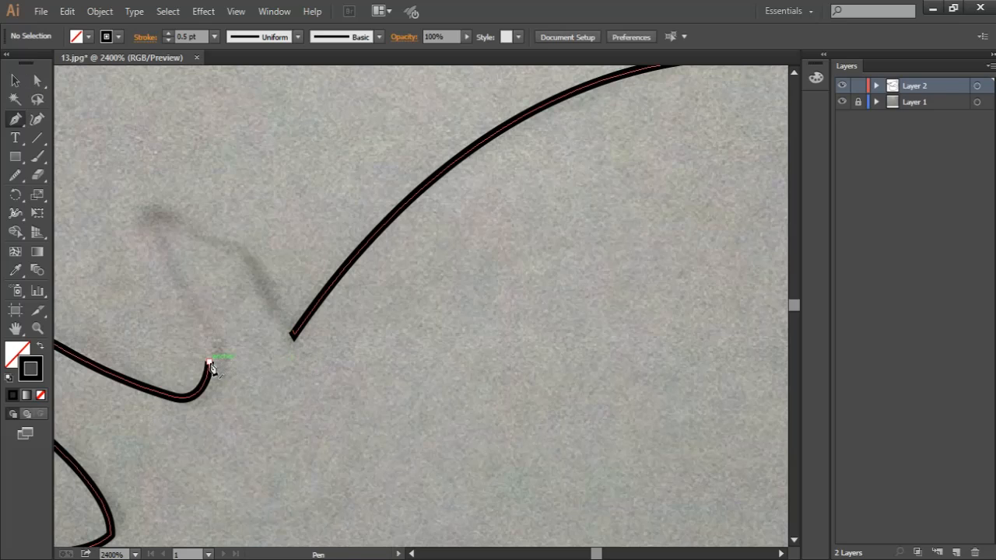
{"action": "left_click", "coordinate": [209, 362]}
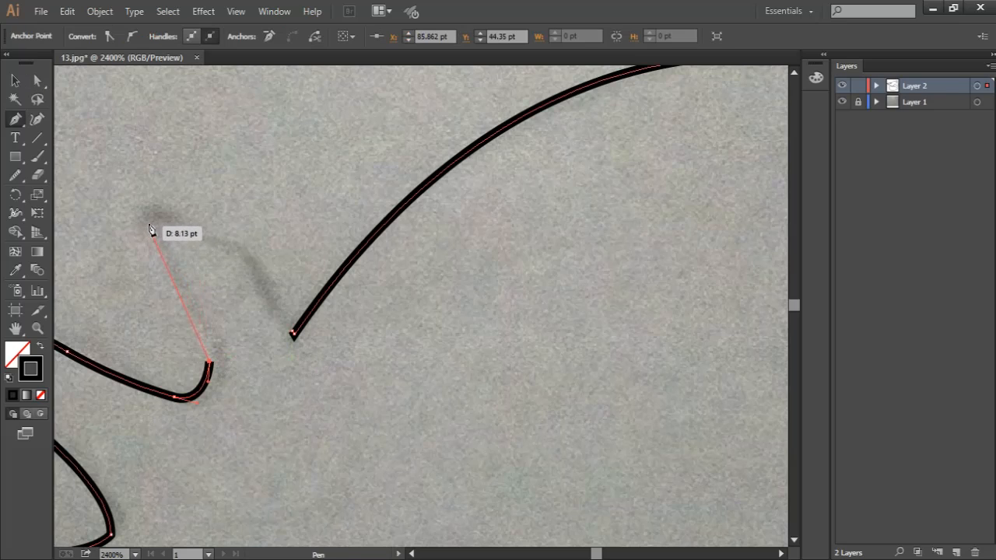
{"action": "left_click", "coordinate": [146, 220]}
{"action": "left_click", "coordinate": [242, 252]}
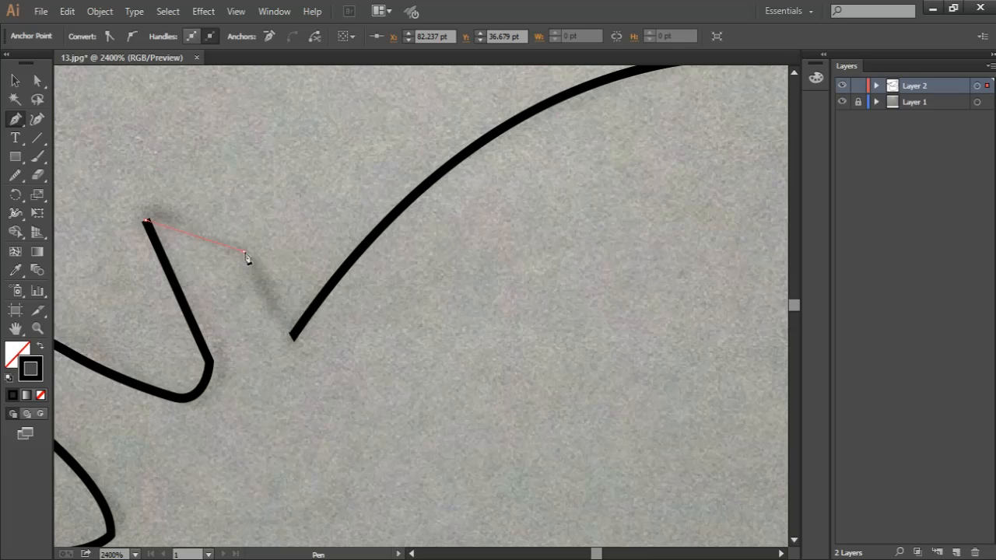
{"action": "left_click", "coordinate": [292, 333]}
{"action": "key", "text": "ctrl+z"}
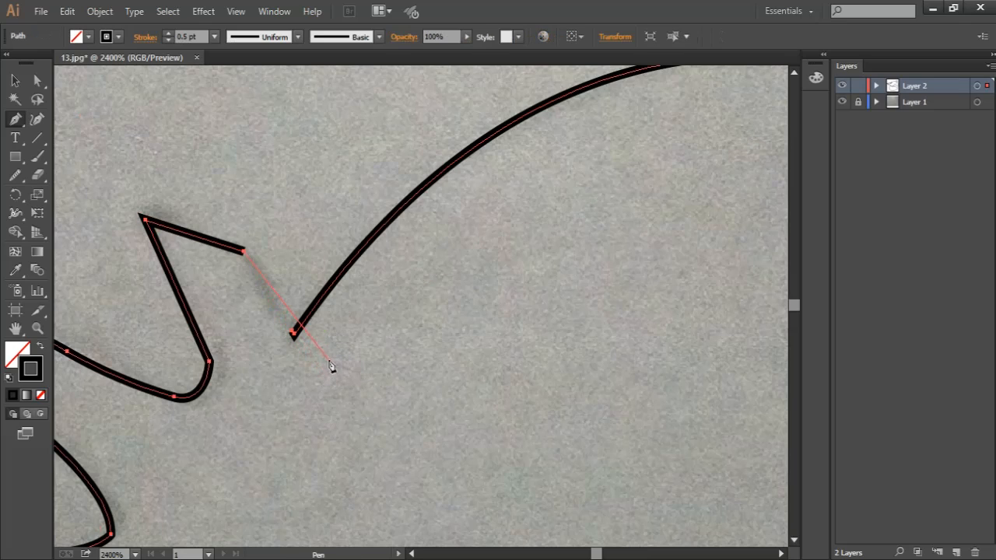
{"action": "left_click_drag", "start_coordinate": [293, 334], "coordinate": [291, 346]}
{"action": "key", "text": "a"}
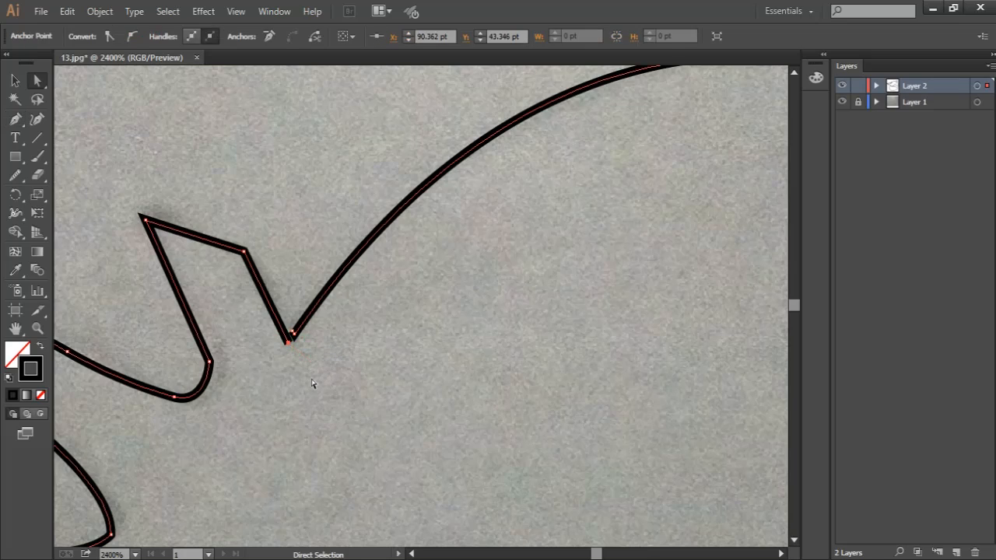
Join the topmost lock's endpoint to the start of the neck outline, then deselect the path
{"action": "left_click", "coordinate": [311, 383]}
{"action": "left_click", "coordinate": [287, 343]}
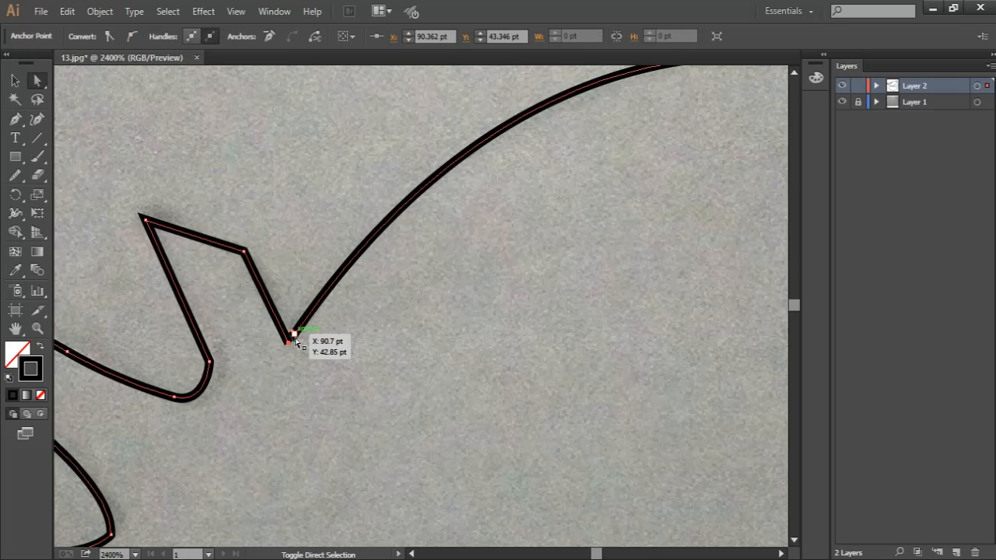
{"action": "left_click", "coordinate": [342, 369]}
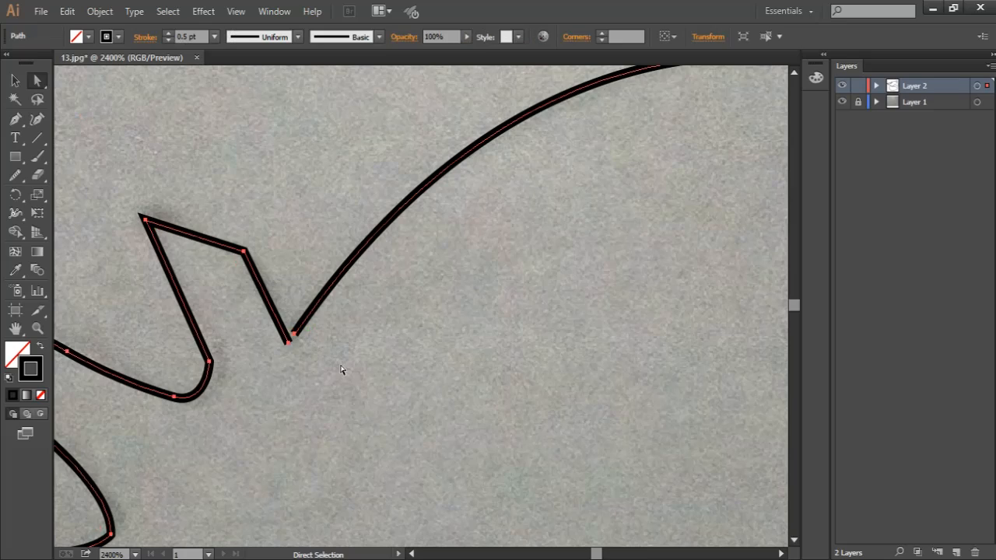
{"action": "left_click", "coordinate": [292, 338]}
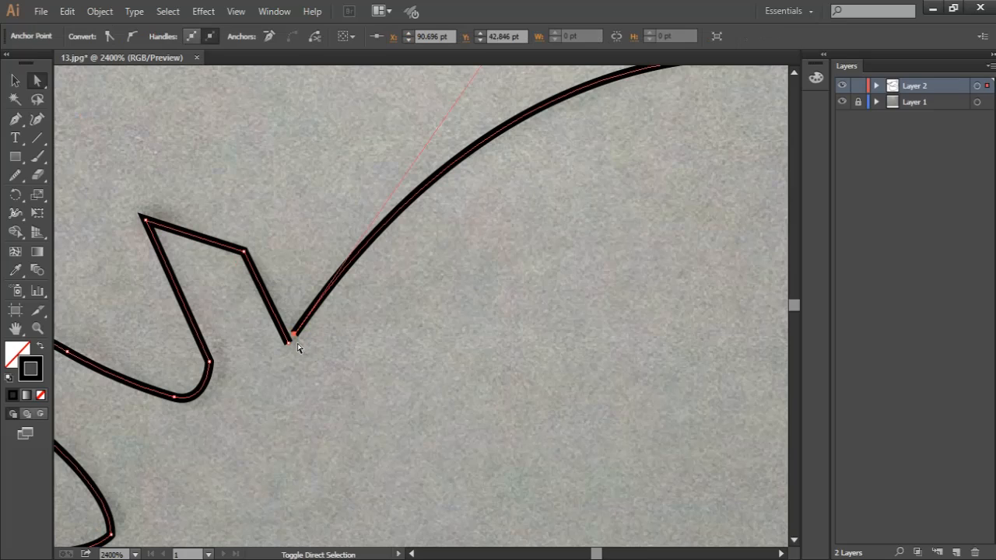
{"action": "left_click", "coordinate": [335, 421]}
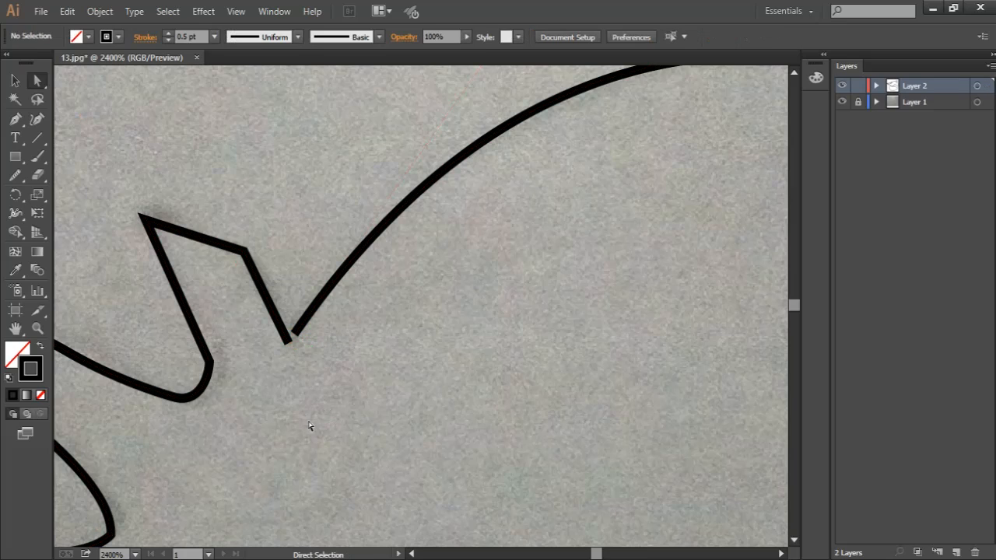
{"action": "left_click", "coordinate": [289, 342]}
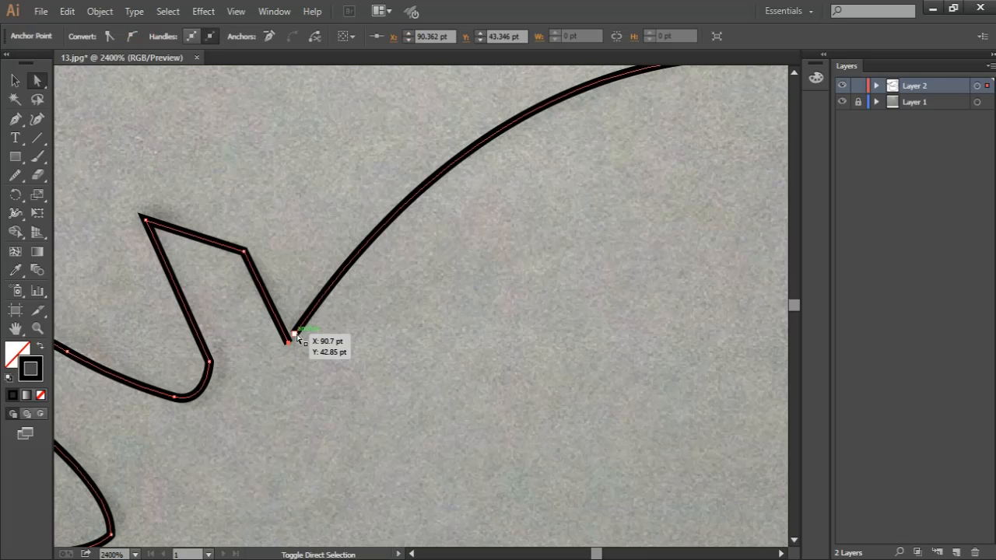
{"action": "left_click", "coordinate": [373, 410]}
Hide the sketch on Layer 1 and fit the artboard in view to check the outlines alone
{"action": "key", "text": "ctrl+minus"}
{"action": "key", "text": "ctrl+minus"}
{"action": "key", "text": "ctrl+minus"}
{"action": "key", "text": "ctrl+minus"}
{"action": "key", "text": "ctrl+minus"}
{"action": "left_click_drag", "start_coordinate": [533, 438], "coordinate": [493, 356]}
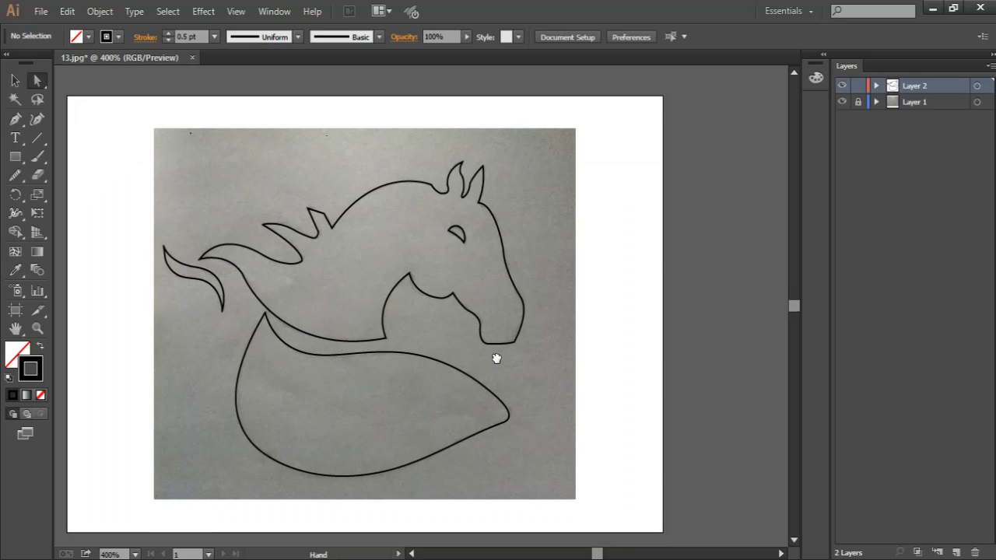
{"action": "key", "text": "ctrl+plus"}
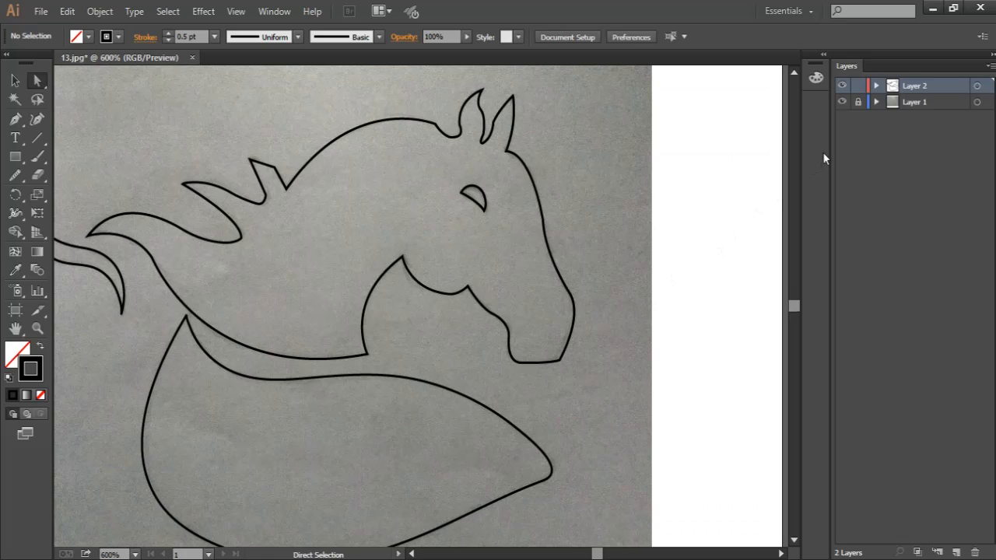
{"action": "left_click", "coordinate": [840, 105]}
{"action": "key", "text": "ctrl+0"}
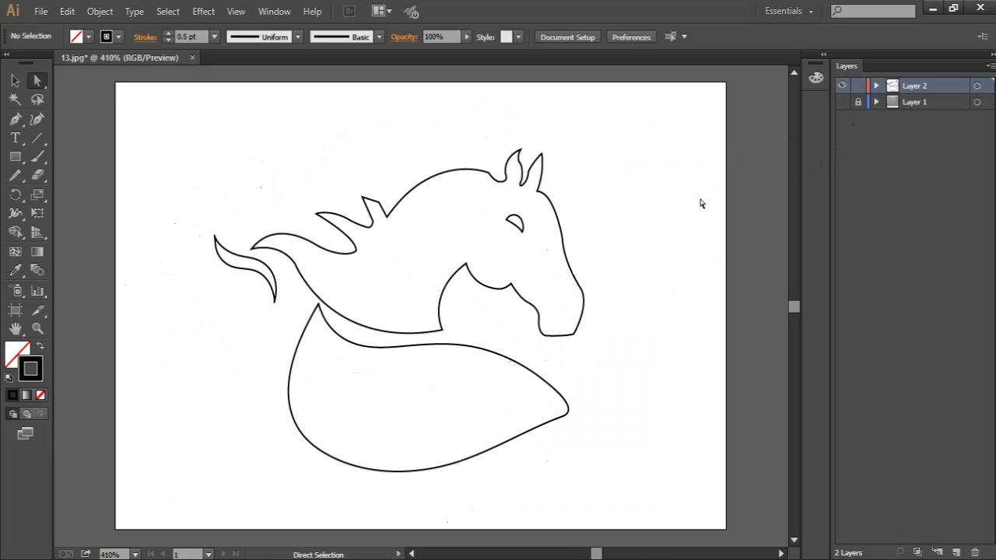
Nudge the large leaf-like shape below the horse slightly left and up, then deselect it
{"action": "left_click", "coordinate": [15, 80]}
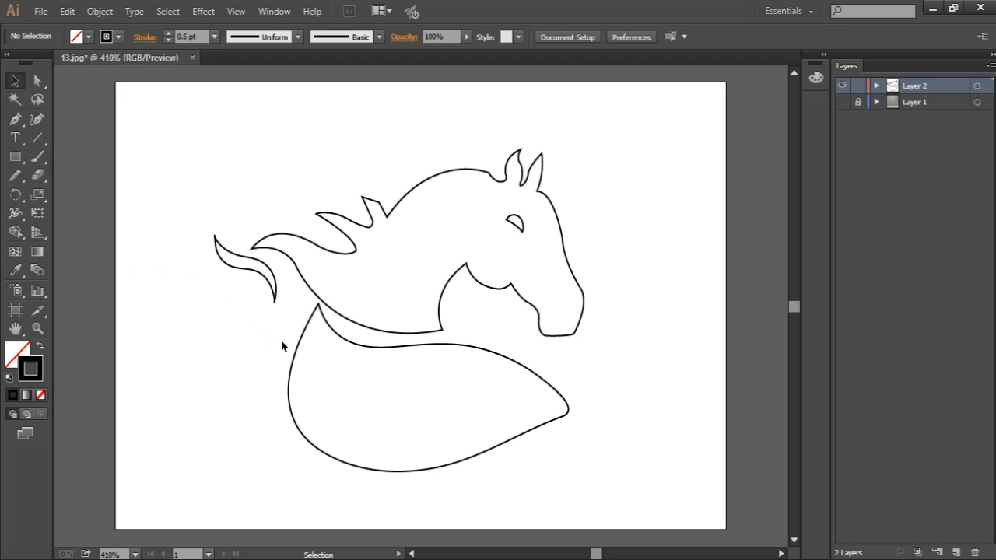
{"action": "left_click", "coordinate": [304, 336]}
{"action": "key", "text": "Left"}
{"action": "key", "text": "Up"}
{"action": "key", "text": "Left"}
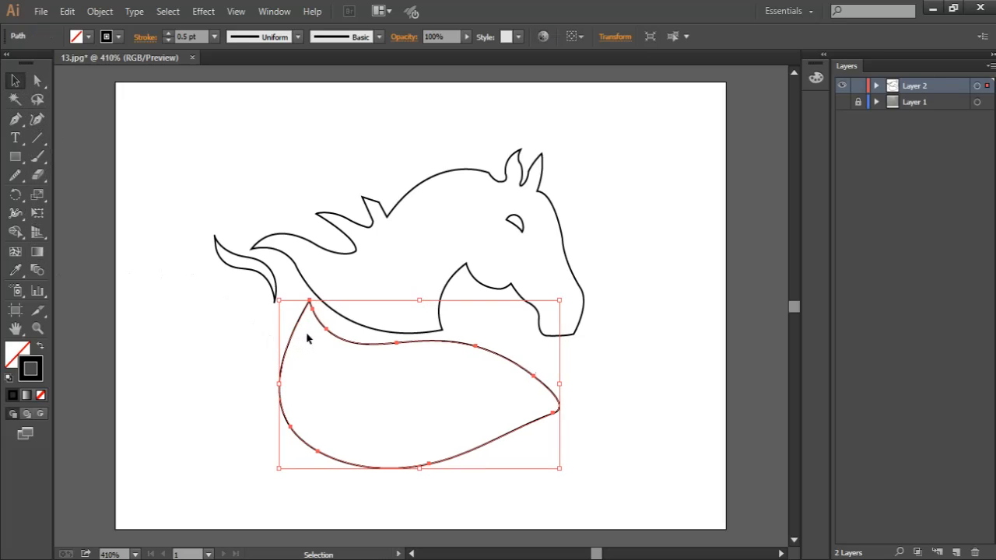
{"action": "key", "text": "Left"}
{"action": "left_click", "coordinate": [612, 436]}
{"action": "key", "text": "a"}
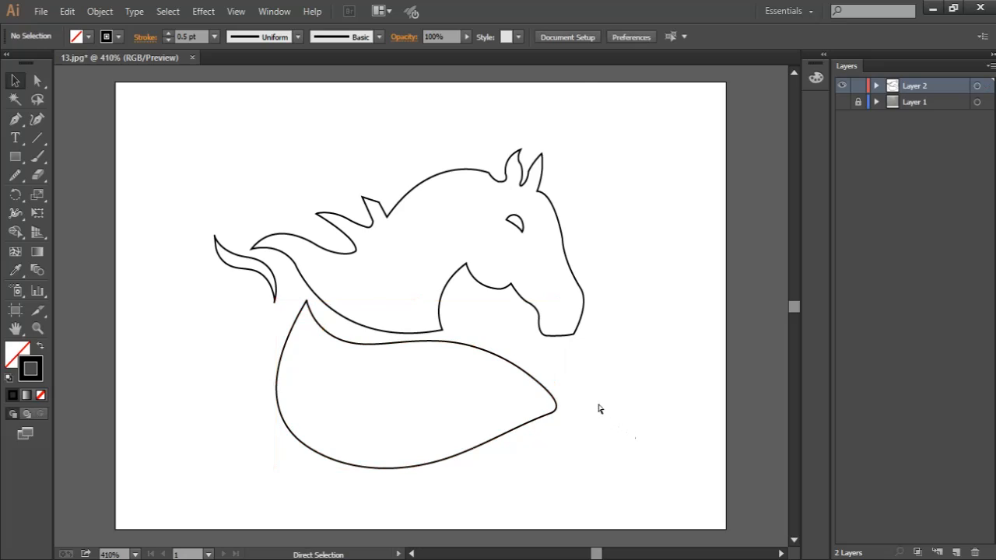
Reposition the large lower shape's tip and upper-edge anchors so its edge follows the curve of the horse's neck
{"action": "key", "text": "ctrl+plus"}
{"action": "left_click_drag", "start_coordinate": [252, 303], "coordinate": [236, 288]}
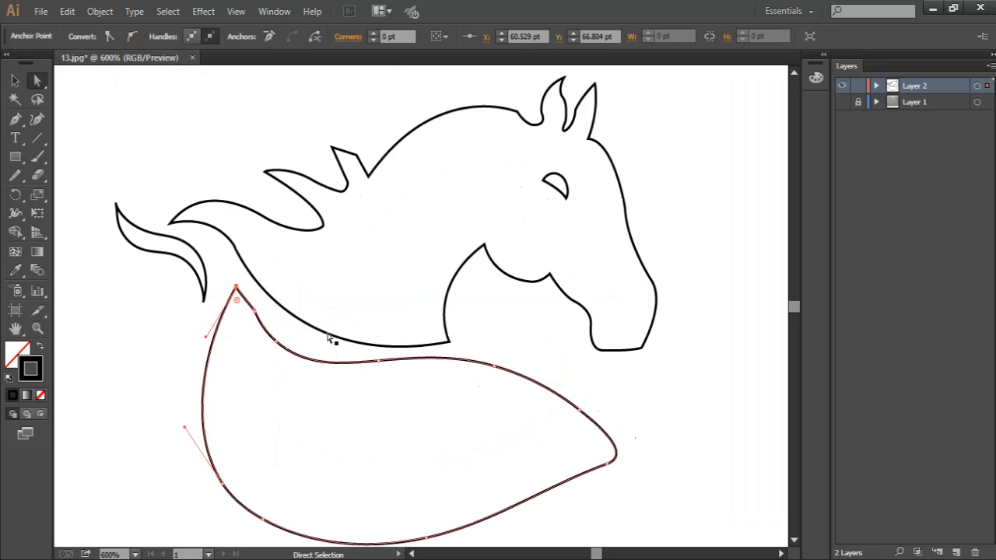
{"action": "left_click_drag", "start_coordinate": [384, 362], "coordinate": [385, 367]}
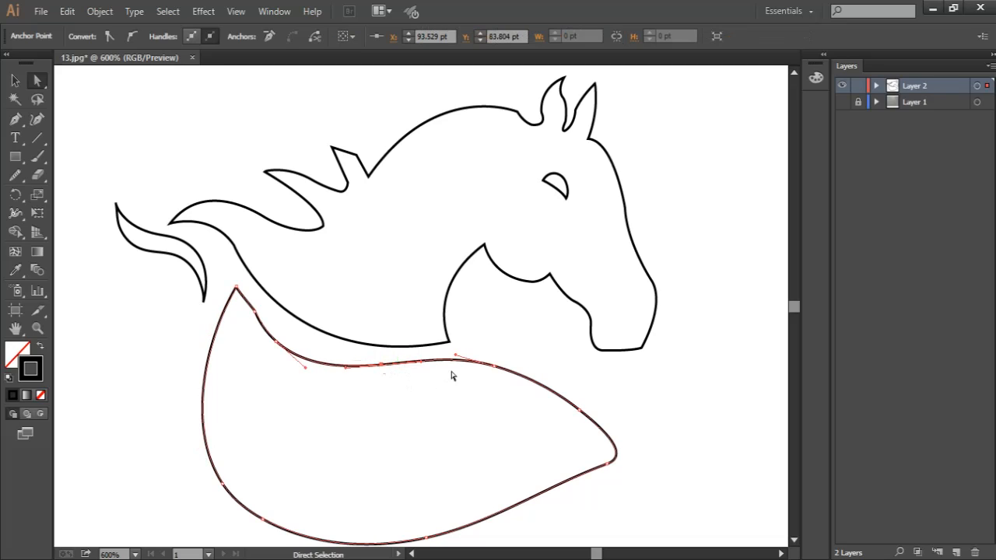
{"action": "left_click_drag", "start_coordinate": [496, 377], "coordinate": [511, 370]}
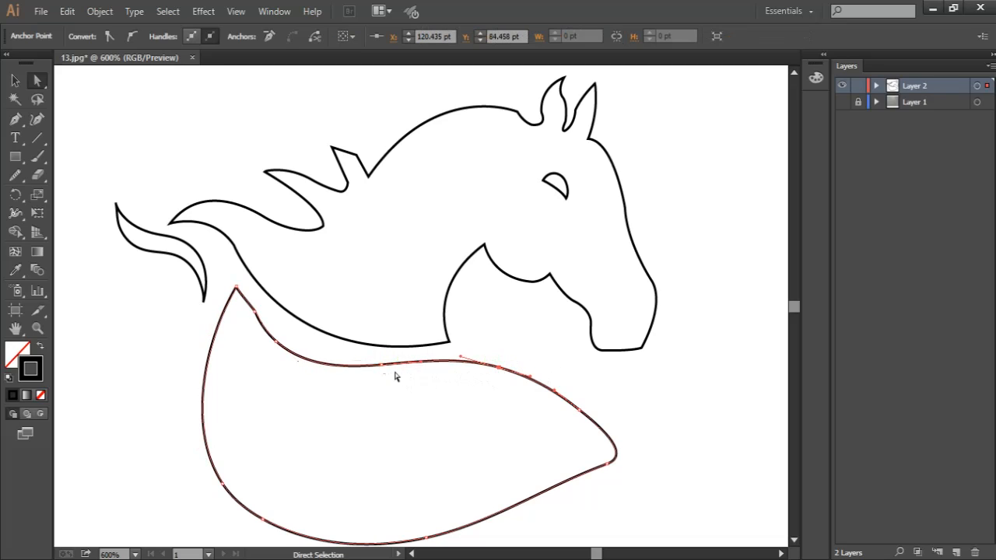
{"action": "mouse_move", "coordinate": [387, 372]}
{"action": "left_mouse_down"}
{"action": "mouse_move", "coordinate": [384, 362]}
{"action": "mouse_move", "coordinate": [393, 365]}
{"action": "left_mouse_up"}
{"action": "left_click_drag", "start_coordinate": [499, 366], "coordinate": [513, 373]}
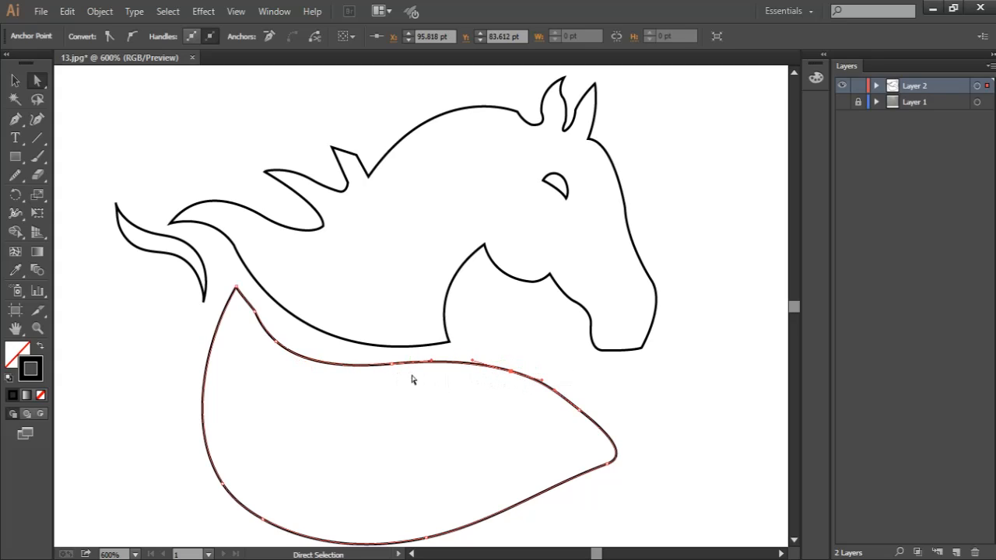
{"action": "left_click_drag", "start_coordinate": [393, 372], "coordinate": [395, 366]}
{"action": "left_click_drag", "start_coordinate": [296, 358], "coordinate": [262, 332]}
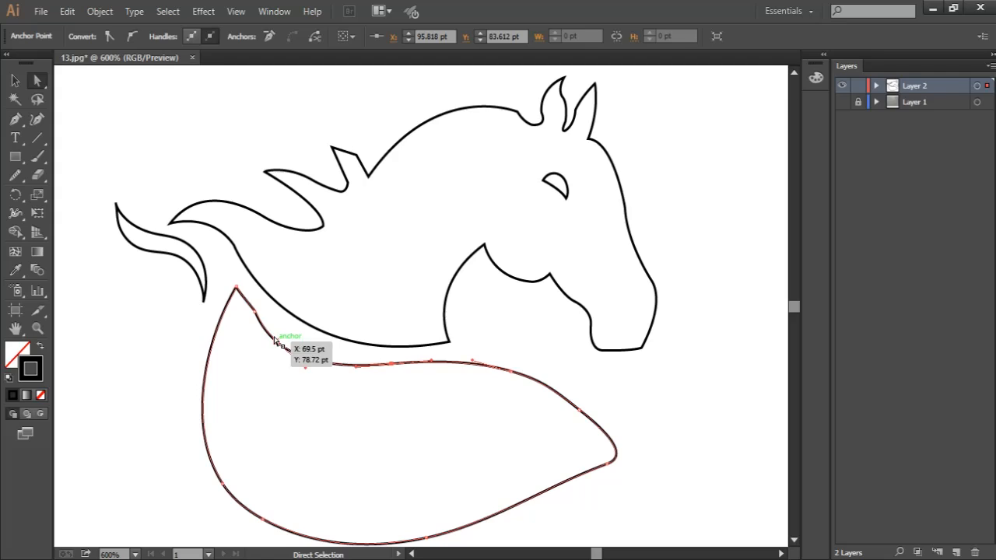
Smooth the large lower shape's upper edge near its tip with the Smooth tool, then deselect it
{"action": "left_click", "coordinate": [17, 175]}
{"action": "mouse_move", "coordinate": [277, 335]}
{"action": "left_mouse_down"}
{"action": "mouse_move", "coordinate": [281, 345]}
{"action": "mouse_move", "coordinate": [249, 312]}
{"action": "mouse_move", "coordinate": [334, 360]}
{"action": "mouse_move", "coordinate": [383, 373]}
{"action": "mouse_move", "coordinate": [382, 363]}
{"action": "left_mouse_up"}
{"action": "left_click", "coordinate": [664, 413], "text": "ctrl"}
{"action": "left_click_drag", "start_coordinate": [664, 413], "coordinate": [653, 450]}
{"action": "left_click", "coordinate": [311, 384]}
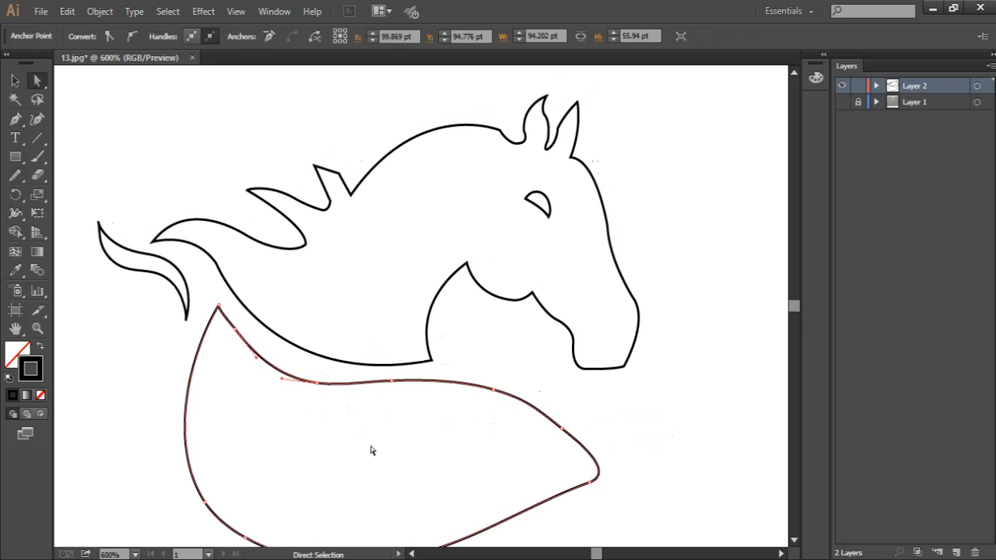
{"action": "left_click", "coordinate": [406, 433]}
{"action": "left_click", "coordinate": [231, 328]}
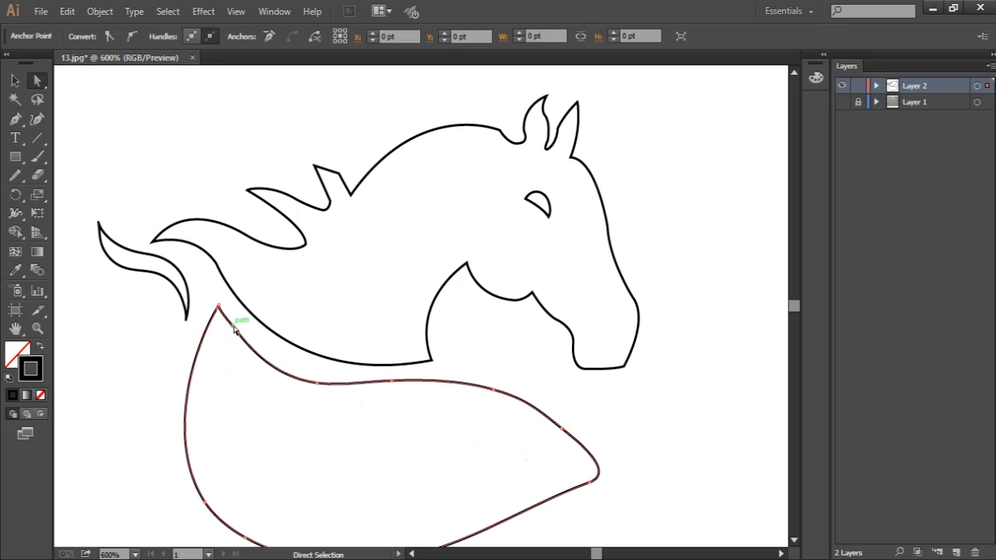
{"action": "left_click", "coordinate": [15, 80]}
{"action": "left_click", "coordinate": [265, 146]}
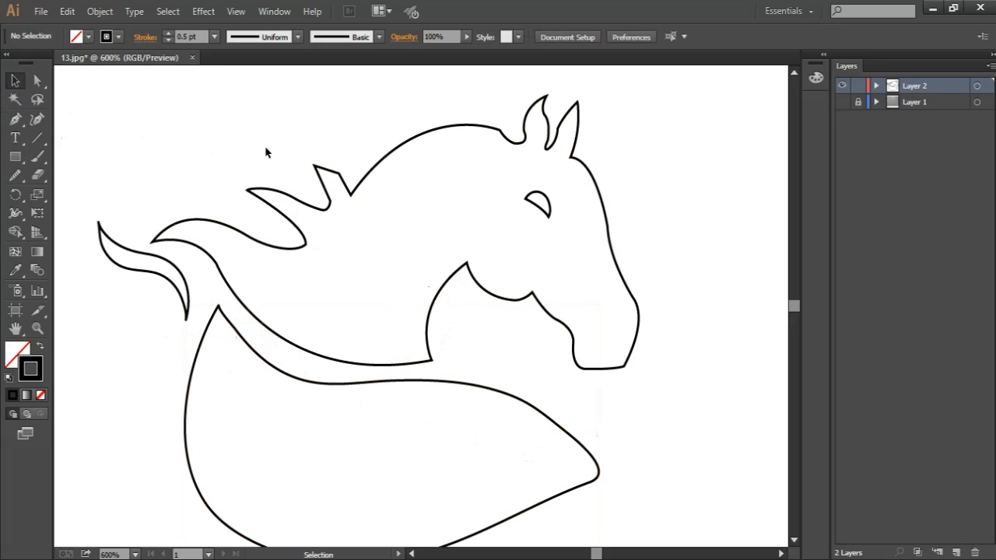
Round the sharp lower front corner of the horse's muzzle and deselect the outline
{"action": "left_click_drag", "start_coordinate": [678, 122], "coordinate": [657, 189]}
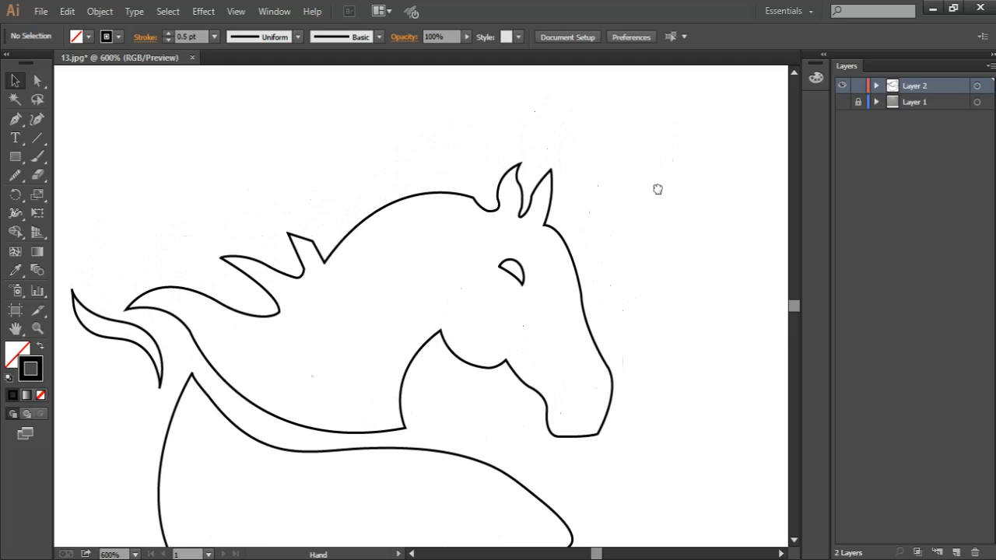
{"action": "key", "text": "a"}
{"action": "left_click_drag", "start_coordinate": [623, 449], "coordinate": [599, 402]}
{"action": "left_click", "coordinate": [685, 413]}
{"action": "left_click_drag", "start_coordinate": [678, 398], "coordinate": [636, 385]}
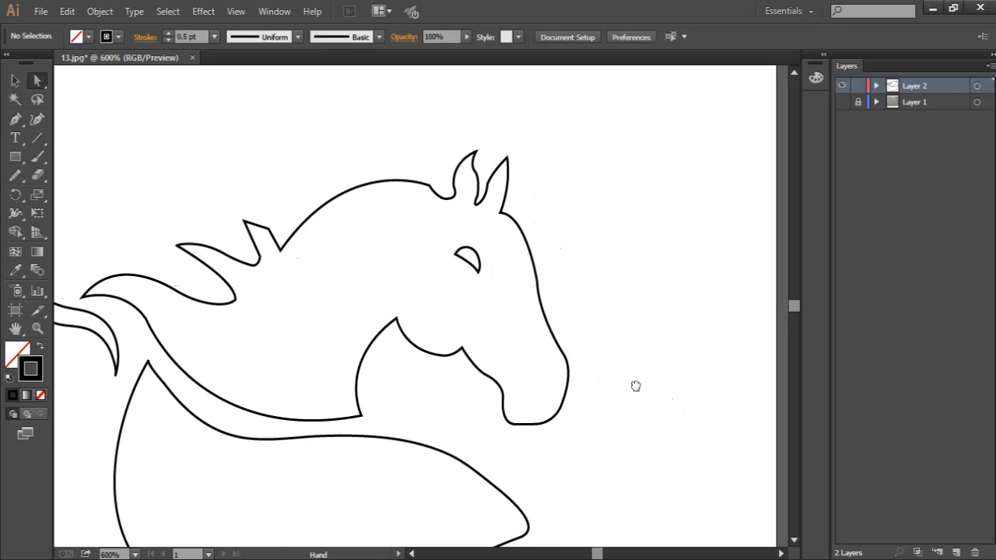
Smooth the horse's nose bridge and forehead outline with the Smooth tool, then deselect it
{"action": "left_click", "coordinate": [558, 366]}
{"action": "left_click", "coordinate": [15, 174]}
{"action": "left_click_drag", "start_coordinate": [575, 363], "coordinate": [553, 329]}
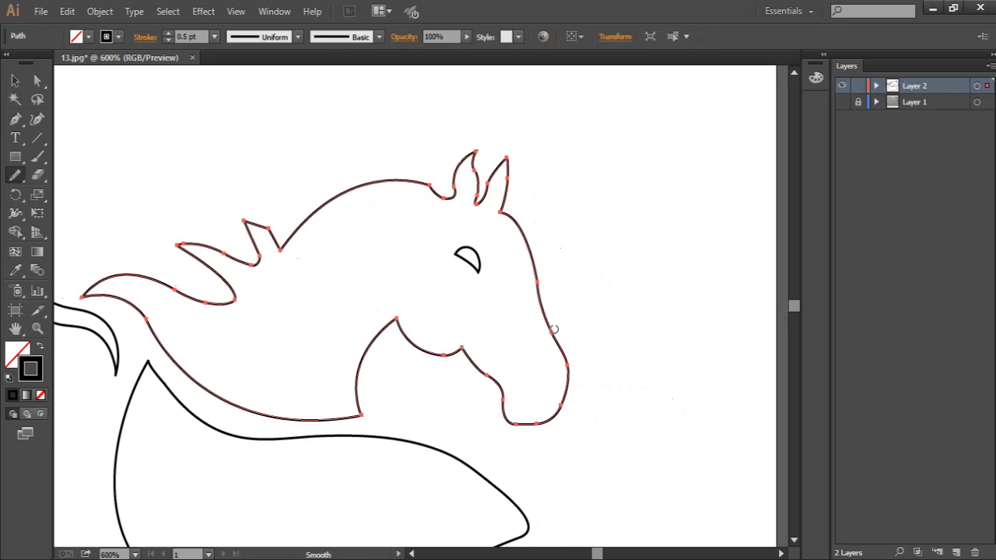
{"action": "left_click_drag", "start_coordinate": [528, 243], "coordinate": [514, 233]}
{"action": "mouse_move", "coordinate": [550, 303]}
{"action": "left_mouse_down"}
{"action": "mouse_move", "coordinate": [563, 348]}
{"action": "mouse_move", "coordinate": [662, 299]}
{"action": "left_mouse_up"}
{"action": "key", "text": "a"}
{"action": "left_click", "coordinate": [584, 308]}
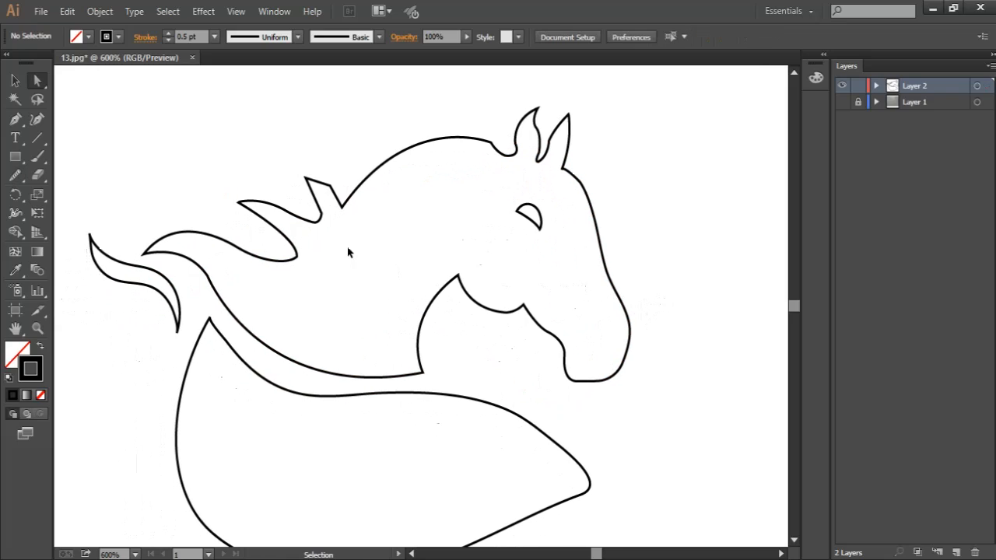
Smooth the junction at the base of the topmost mane lock with the Smooth tool, then deselect it
{"action": "left_click", "coordinate": [321, 214]}
{"action": "left_click", "coordinate": [15, 176]}
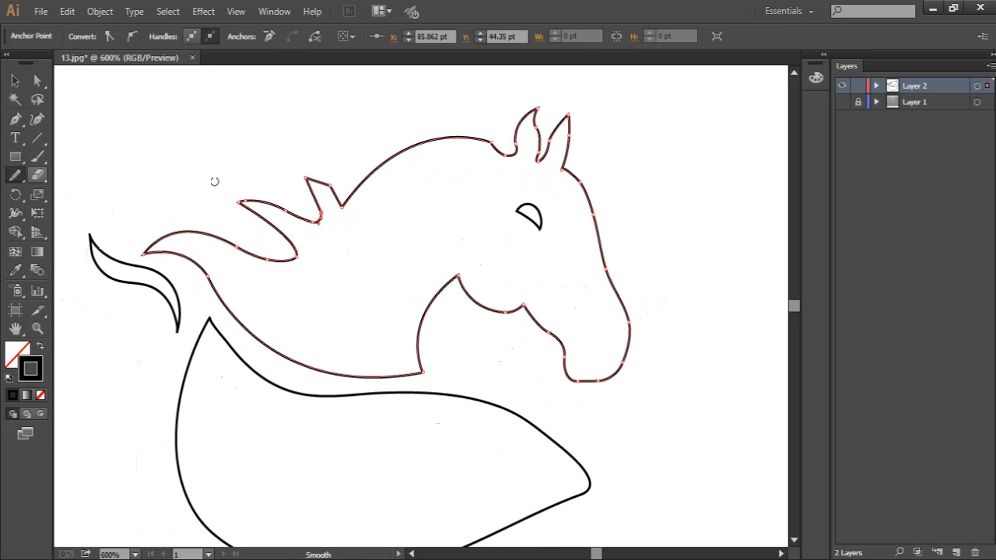
{"action": "left_click", "coordinate": [323, 217]}
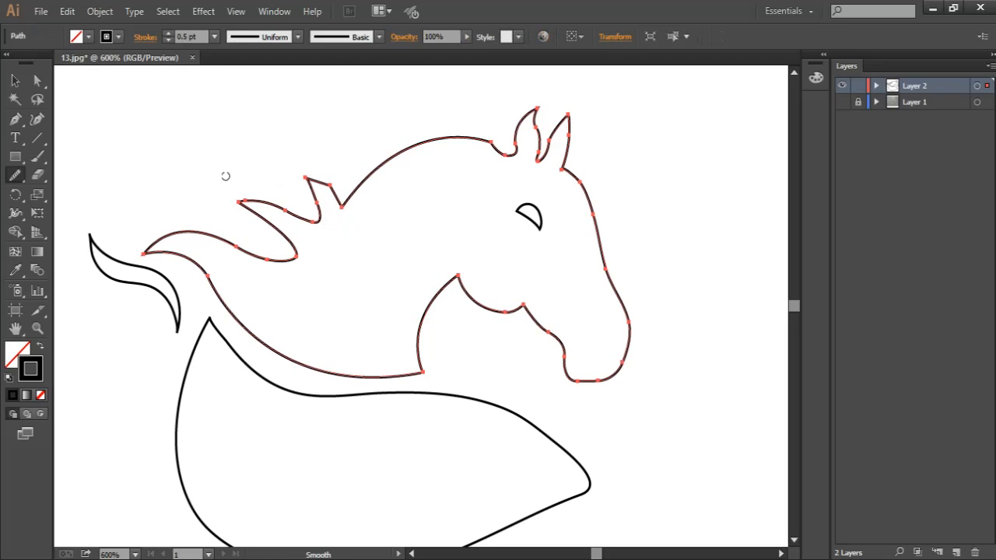
{"action": "key", "text": "a"}
{"action": "left_click", "coordinate": [263, 170]}
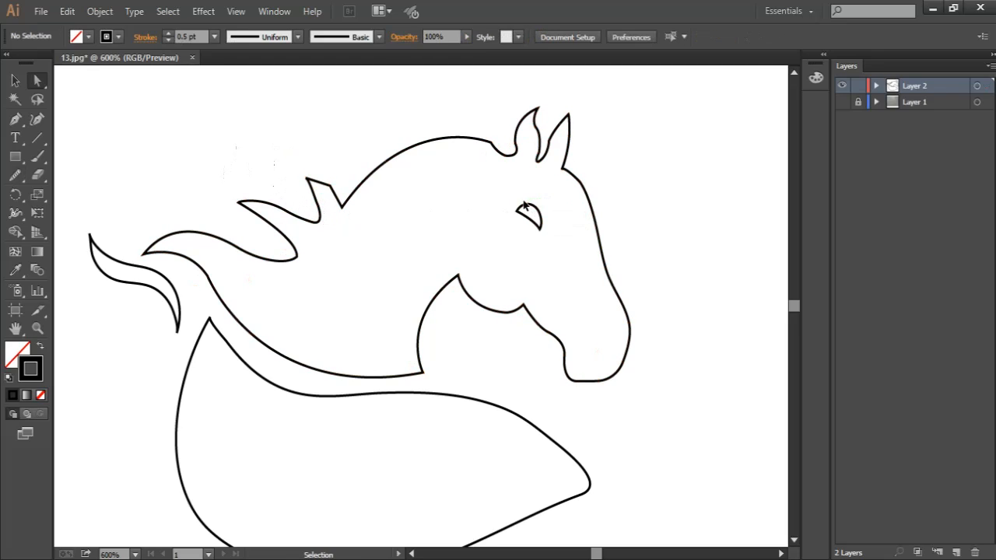
Smooth the upper edge of the horse's middle mane lock with the Smooth tool, then deselect the outline
{"action": "left_click", "coordinate": [287, 212]}
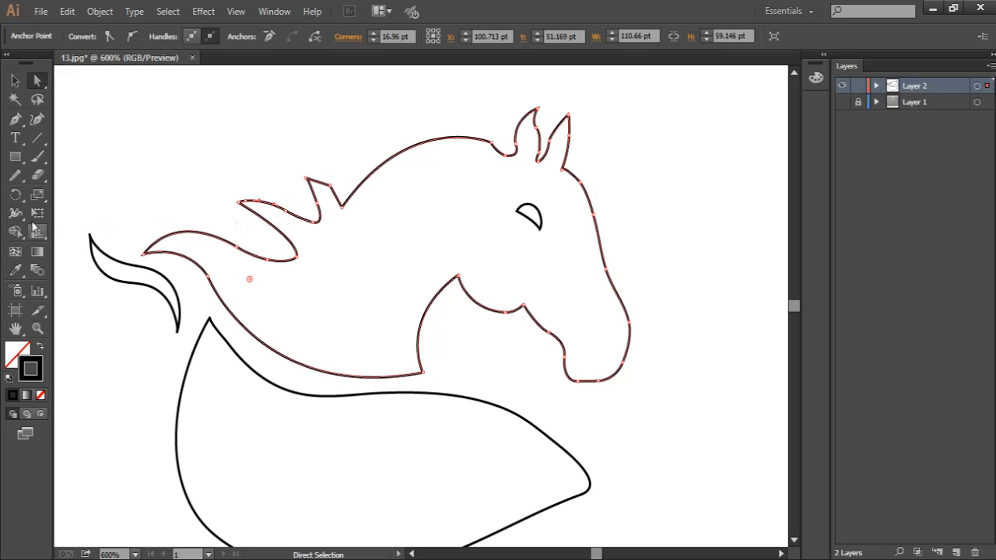
{"action": "left_click", "coordinate": [15, 175]}
{"action": "key", "text": "a"}
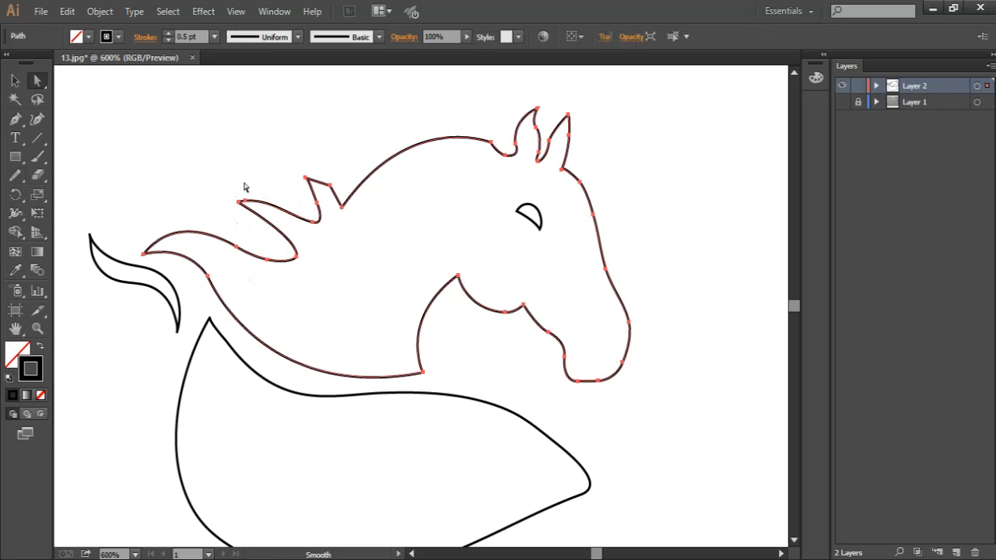
{"action": "left_click", "coordinate": [225, 171]}
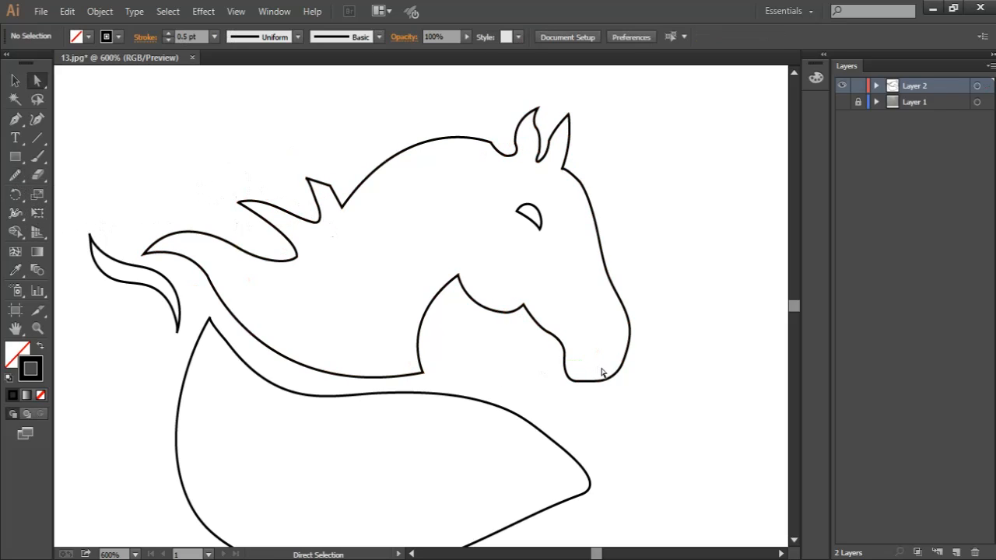
Fill the horse's eye shape with white and remove its stroke
{"action": "key", "text": "ctrl+minus"}
{"action": "key", "text": "ctrl+0"}
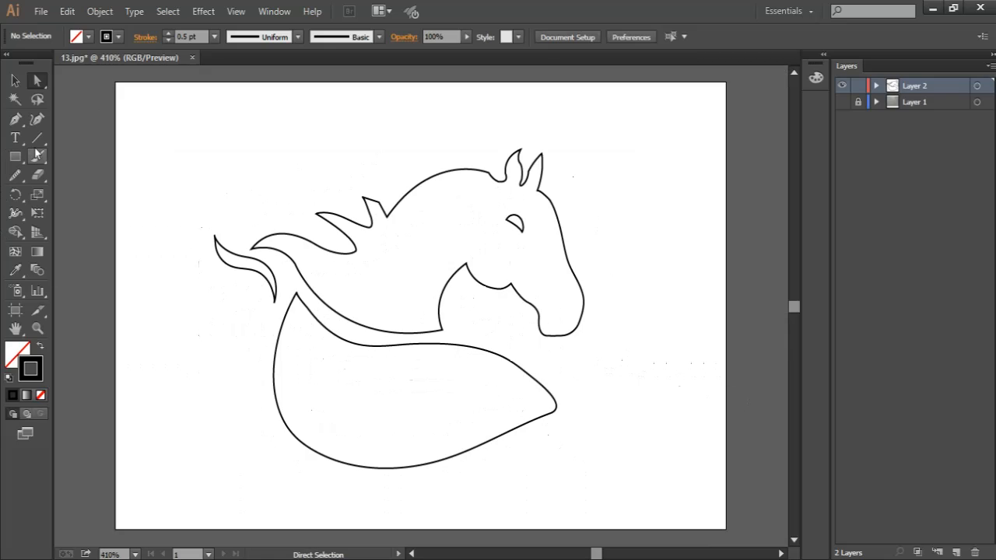
{"action": "left_click", "coordinate": [12, 82]}
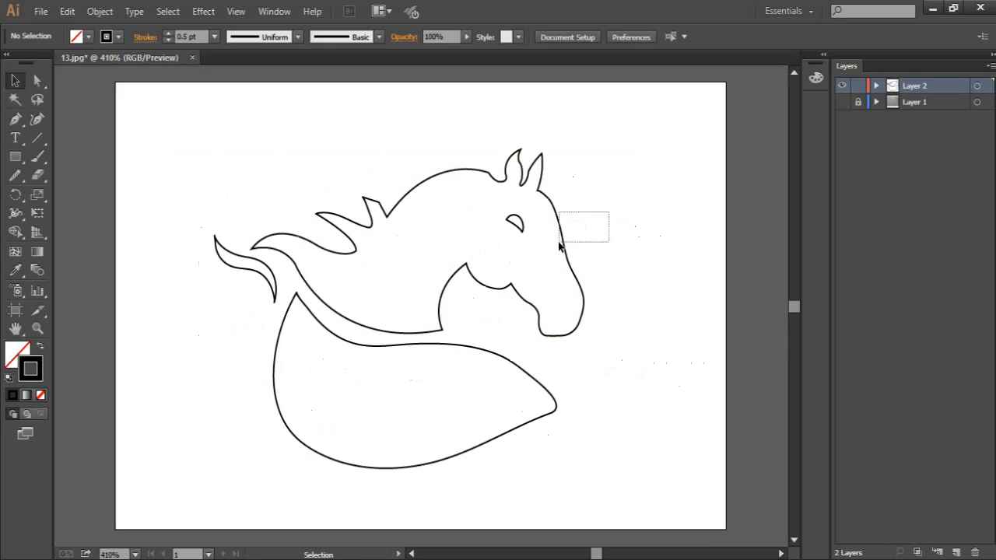
{"action": "left_click_drag", "start_coordinate": [559, 243], "coordinate": [558, 242]}
{"action": "left_click", "coordinate": [521, 224]}
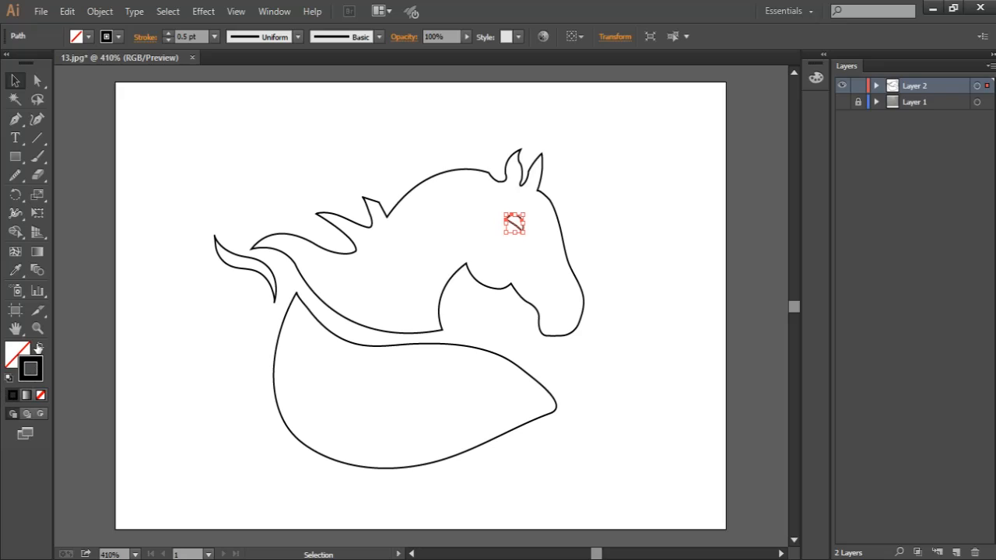
{"action": "left_click", "coordinate": [38, 347]}
{"action": "key", "text": "ctrl+z"}
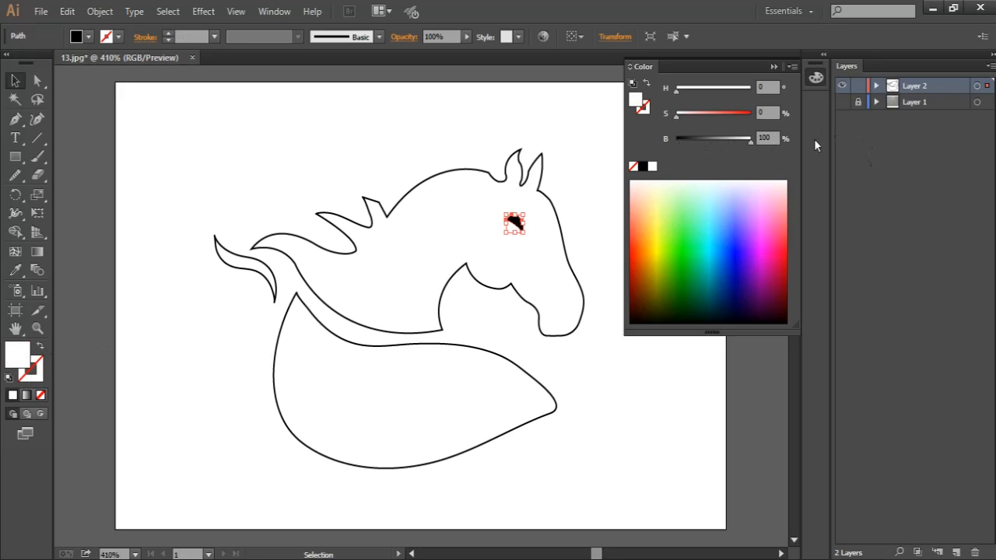
{"action": "key", "text": "Delete"}
Fill the horse's head and mane shape with black and no stroke, then deselect it
{"action": "left_click", "coordinate": [484, 171]}
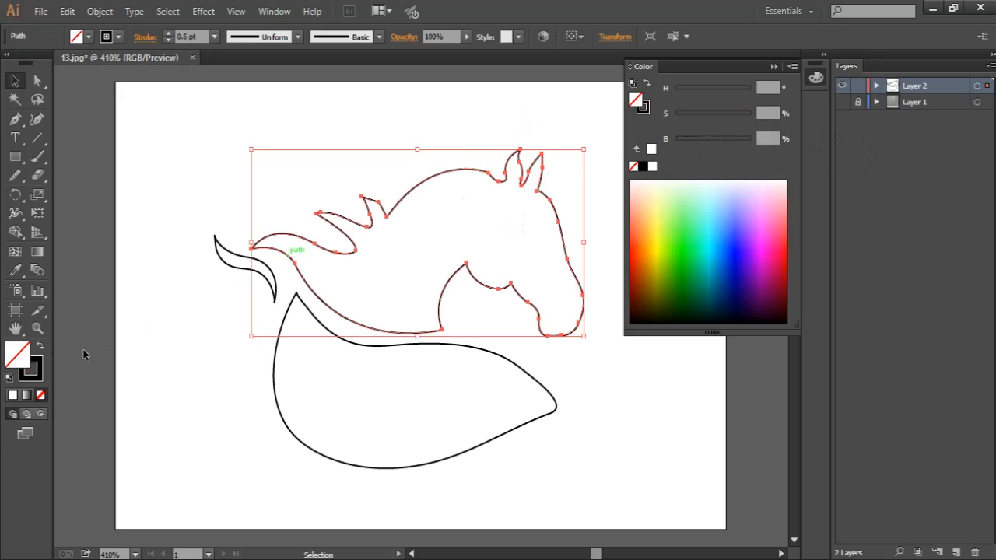
{"action": "left_click", "coordinate": [38, 347]}
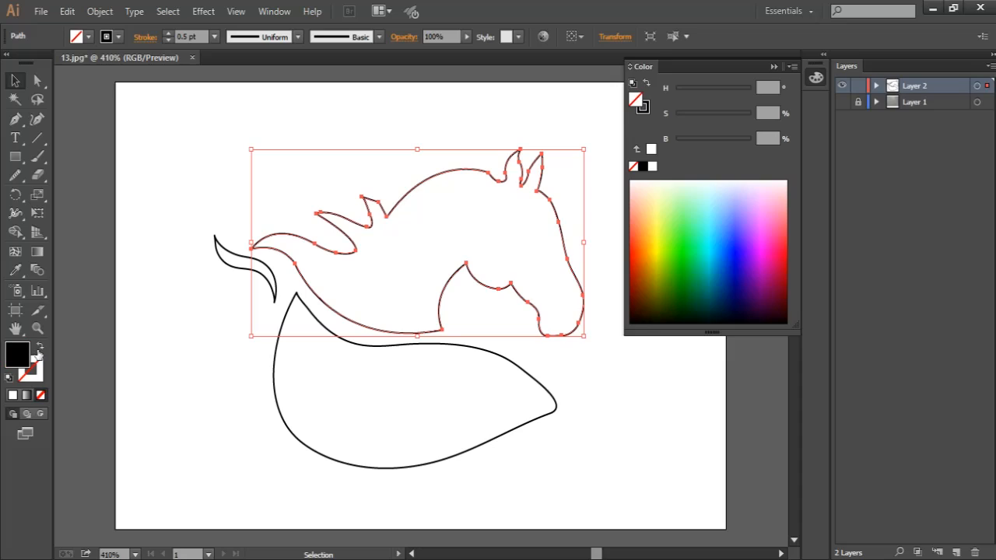
{"action": "left_click", "coordinate": [433, 166]}
{"action": "left_click", "coordinate": [528, 217]}
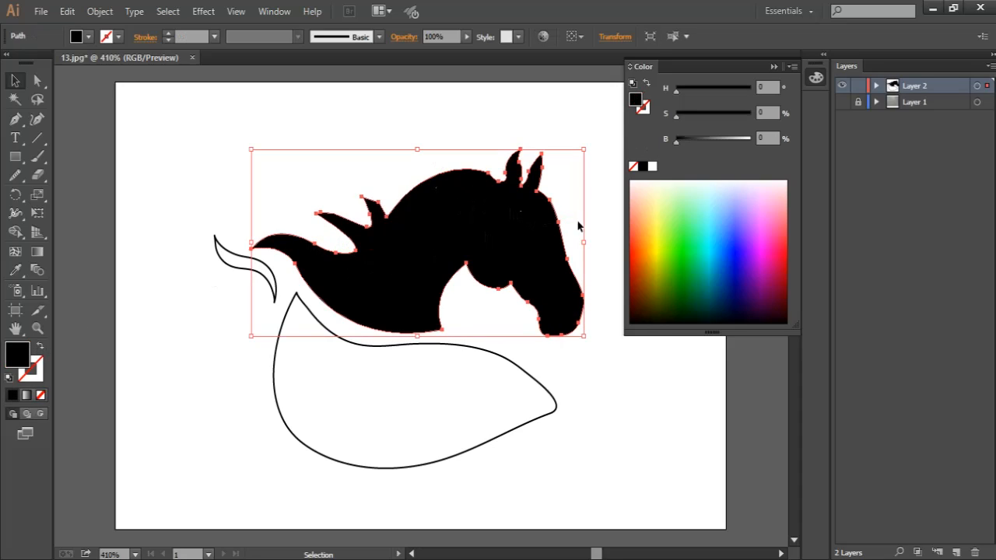
{"action": "left_click", "coordinate": [594, 239]}
Copy the head's black fill onto the separate curved lock behind the mane with the Eyedropper, then deselect it
{"action": "left_click", "coordinate": [275, 283]}
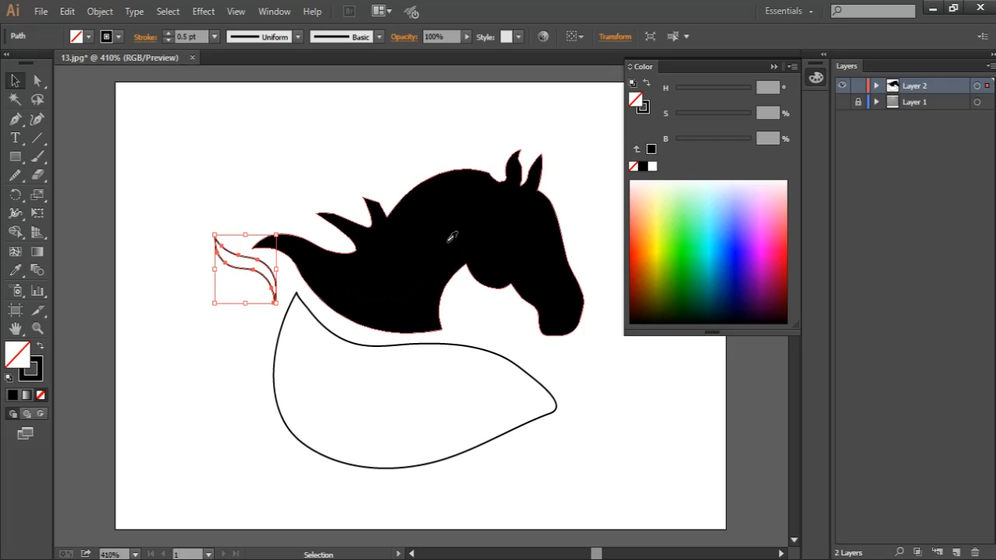
{"action": "key", "text": "i"}
{"action": "left_click", "coordinate": [452, 237]}
{"action": "left_click", "coordinate": [14, 80]}
{"action": "left_click", "coordinate": [283, 397]}
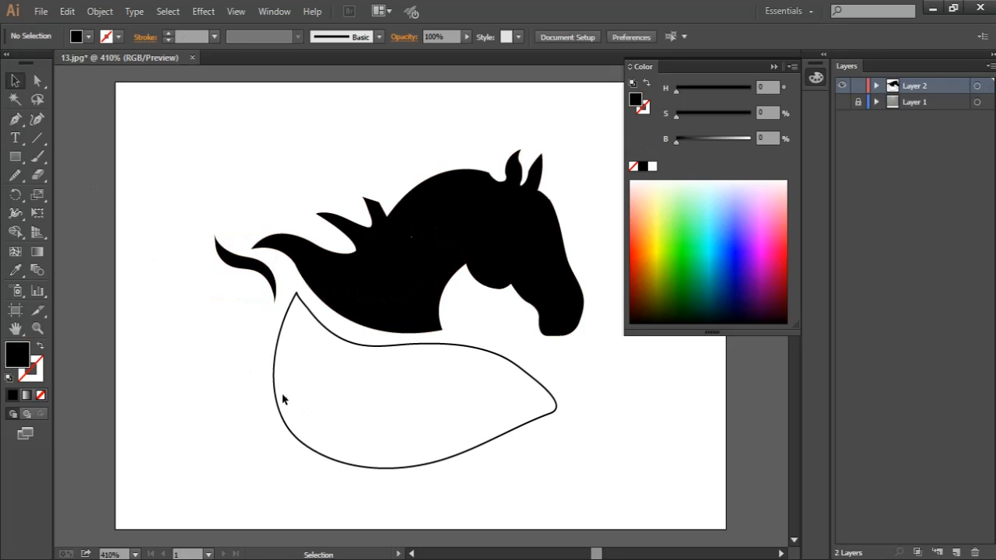
Copy the head's black fill onto the large lower shape with the Eyedropper, then deselect it
{"action": "left_click", "coordinate": [334, 344]}
{"action": "key", "text": "i"}
{"action": "left_click", "coordinate": [545, 226]}
{"action": "left_click", "coordinate": [14, 80]}
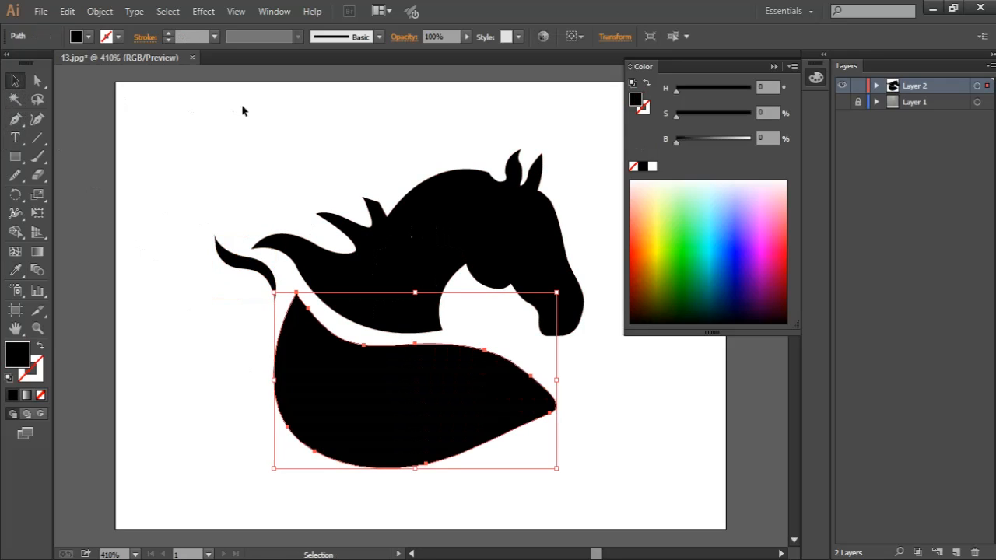
{"action": "left_click", "coordinate": [244, 107]}
Delete the stray unfilled path at the base of the topmost mane lock from Layer 2
{"action": "left_click", "coordinate": [535, 231]}
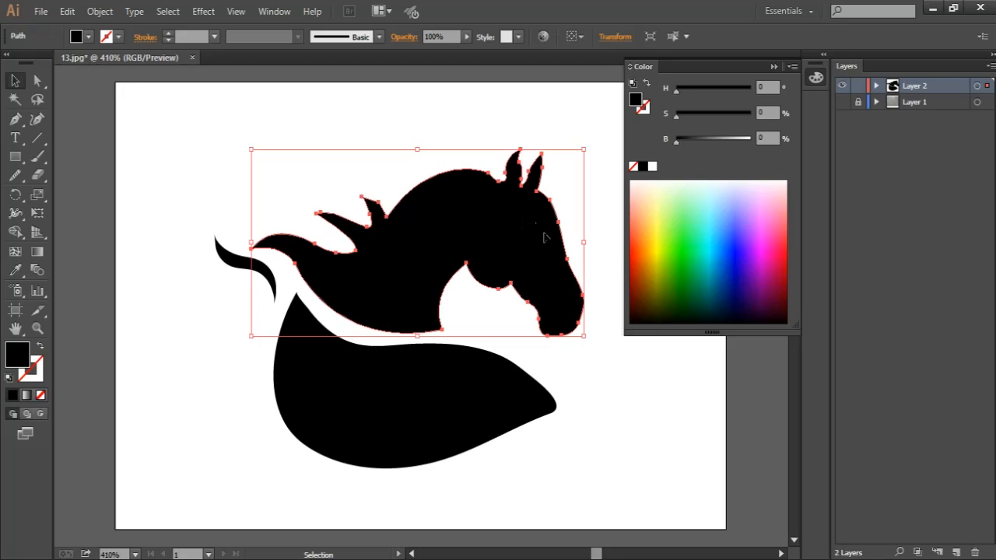
{"action": "key", "text": "ctrl+shift+a"}
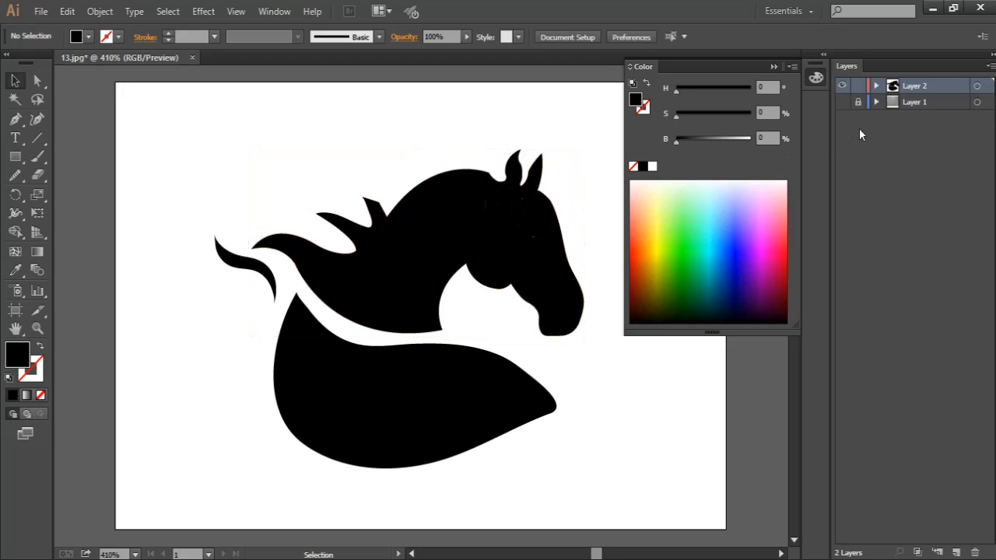
{"action": "left_click", "coordinate": [875, 86]}
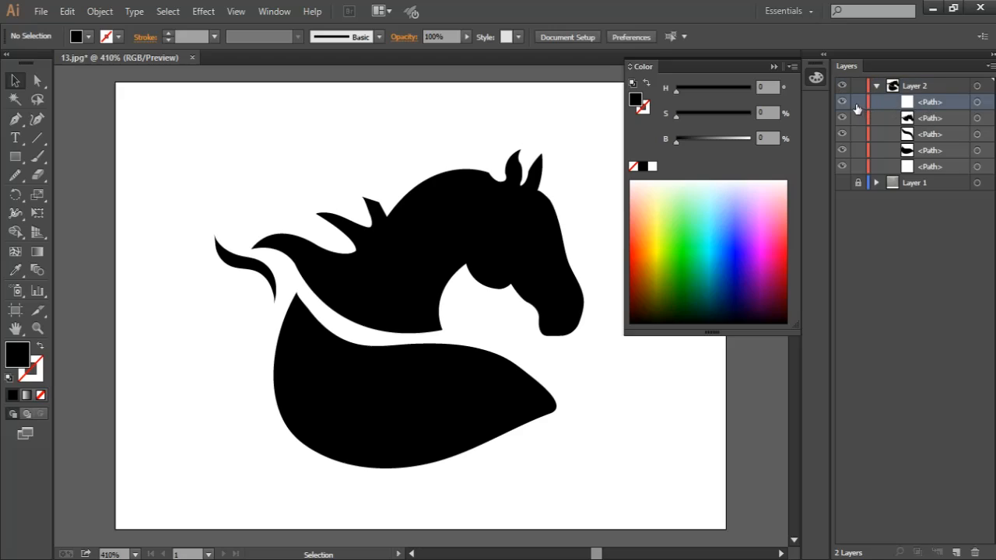
{"action": "left_click", "coordinate": [977, 102]}
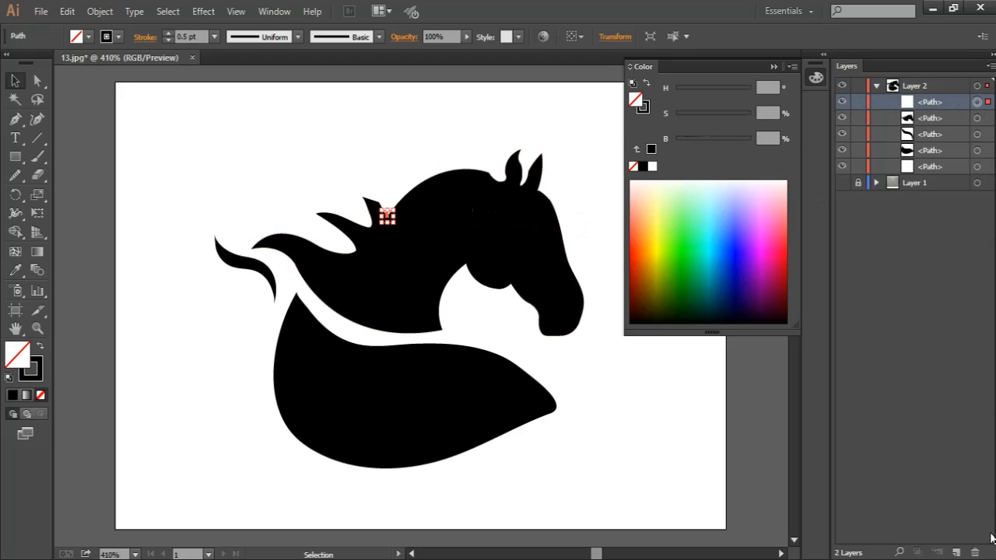
{"action": "left_click", "coordinate": [975, 551]}
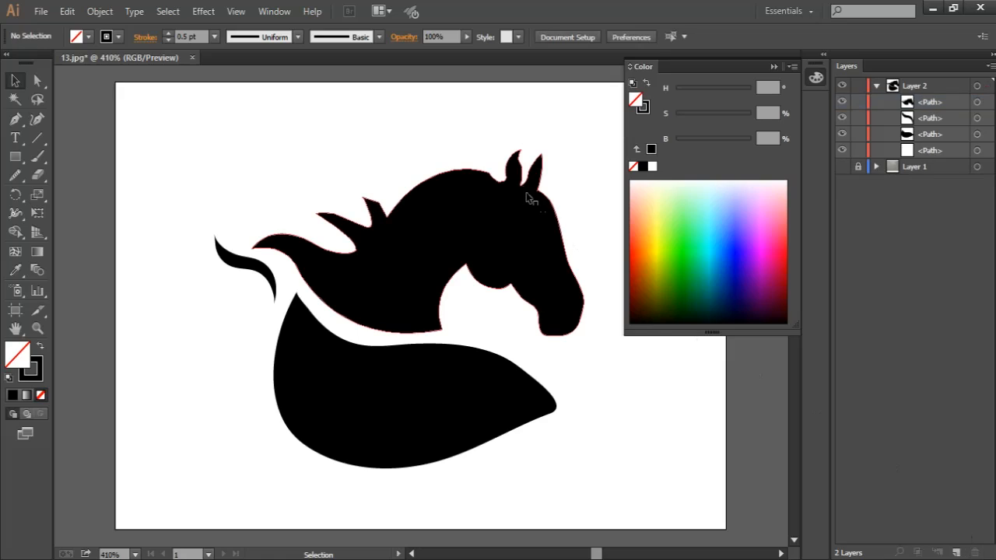
Delete the white eye path hidden behind the black head from Layer 2
{"action": "left_click", "coordinate": [924, 154]}
{"action": "left_click", "coordinate": [977, 150]}
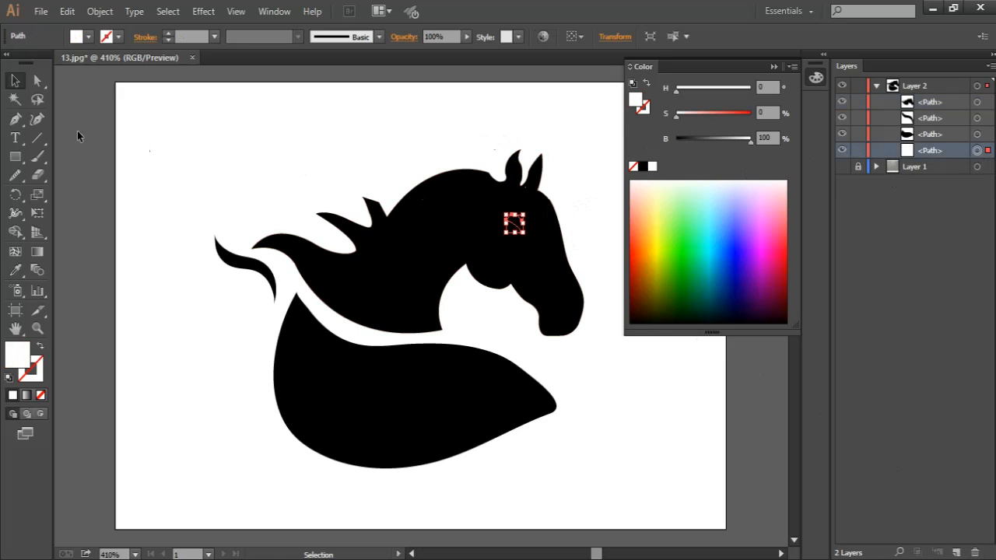
{"action": "left_click", "coordinate": [41, 347]}
{"action": "left_click", "coordinate": [41, 347]}
{"action": "left_click", "coordinate": [179, 216]}
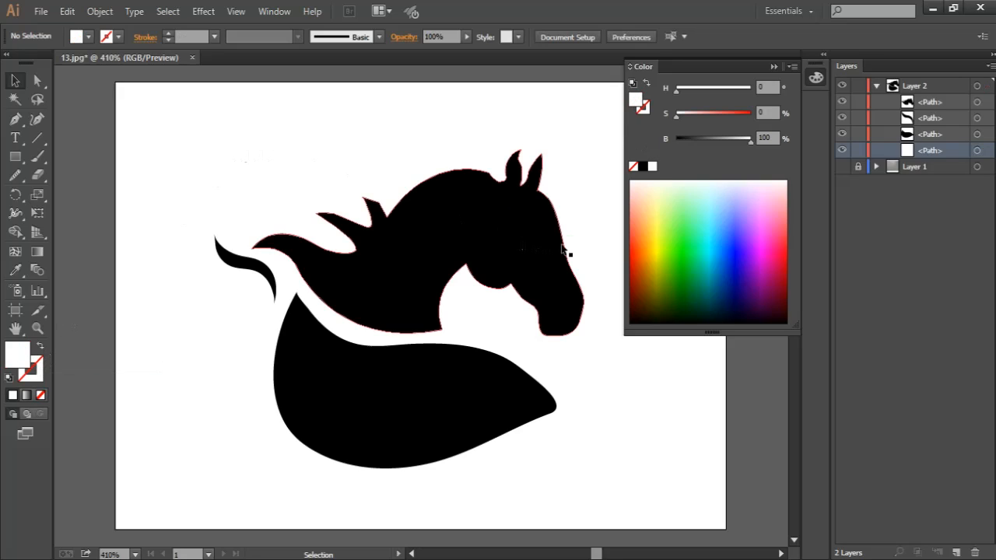
{"action": "left_click", "coordinate": [521, 231]}
{"action": "left_click", "coordinate": [977, 150]}
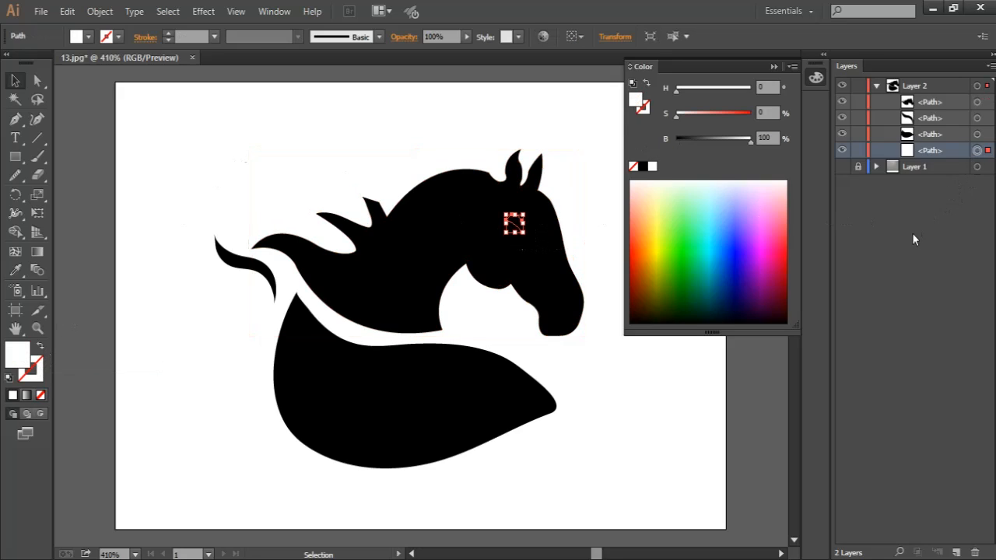
{"action": "key", "text": "Delete"}
Draw a new closed, white-filled eye with a curved lower edge on the horse's head with the Pen tool, then deselect it
{"action": "scroll", "coordinate": [425, 158], "scroll_direction": "up", "scroll_amount": 2}
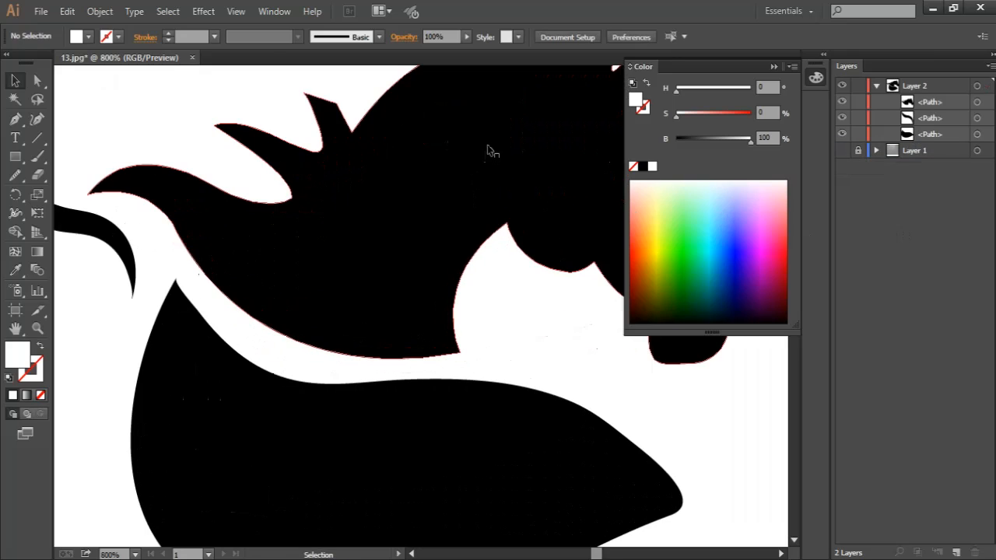
{"action": "left_click_drag", "start_coordinate": [489, 148], "coordinate": [187, 273]}
{"action": "key", "text": "p"}
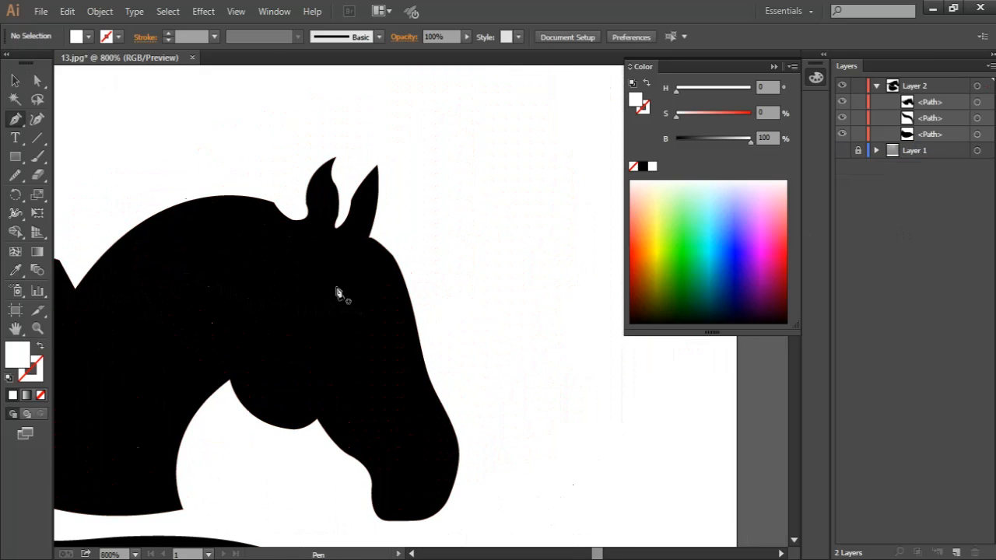
{"action": "left_click", "coordinate": [336, 283]}
{"action": "left_click", "coordinate": [366, 299]}
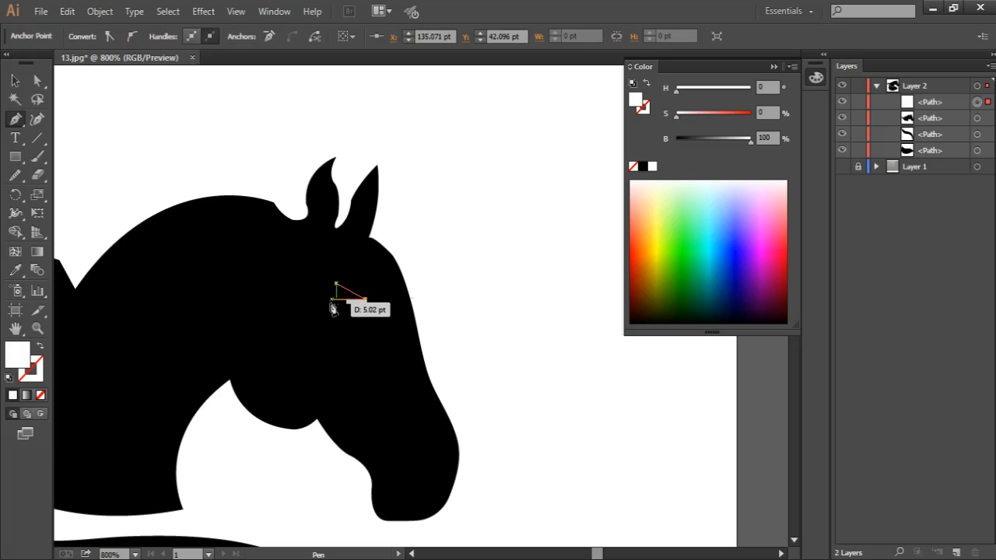
{"action": "left_click_drag", "start_coordinate": [309, 293], "coordinate": [344, 280]}
{"action": "left_click", "coordinate": [326, 300]}
{"action": "left_click", "coordinate": [336, 283]}
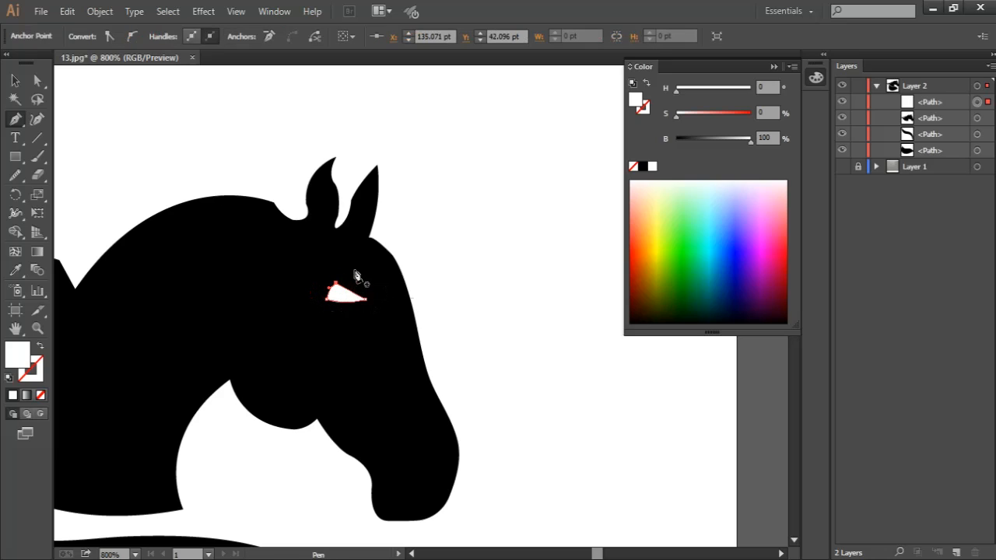
{"action": "key", "text": "a"}
{"action": "left_click", "coordinate": [436, 227]}
{"action": "left_click_drag", "start_coordinate": [493, 251], "coordinate": [560, 214]}
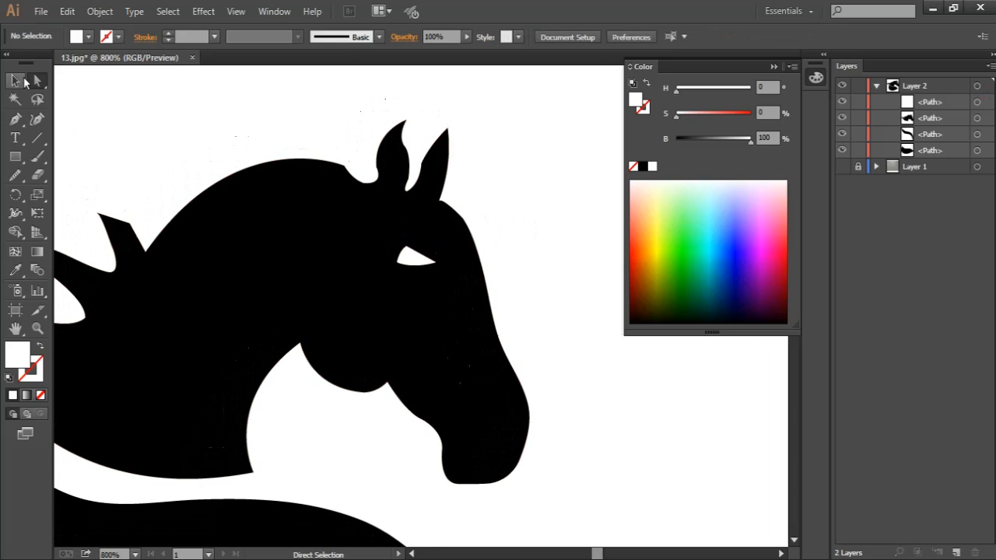
Move the new white eye slightly lower on the head, scale it down and deselect it
{"action": "left_click", "coordinate": [15, 80]}
{"action": "left_click_drag", "start_coordinate": [424, 262], "coordinate": [426, 273]}
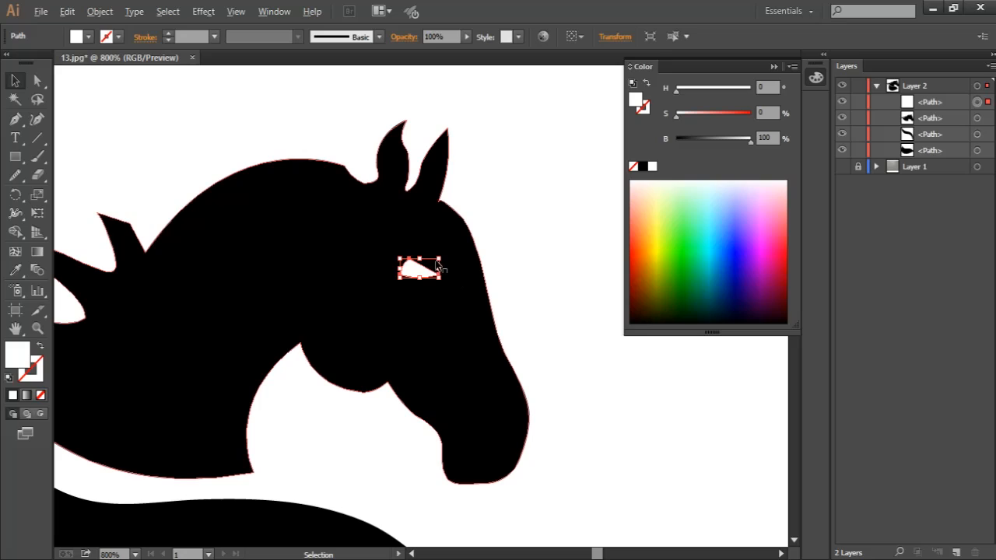
{"action": "left_click_drag", "start_coordinate": [440, 267], "coordinate": [434, 258]}
{"action": "key", "text": "ctrl+shift+a"}
{"action": "key", "text": "ctrl+0"}
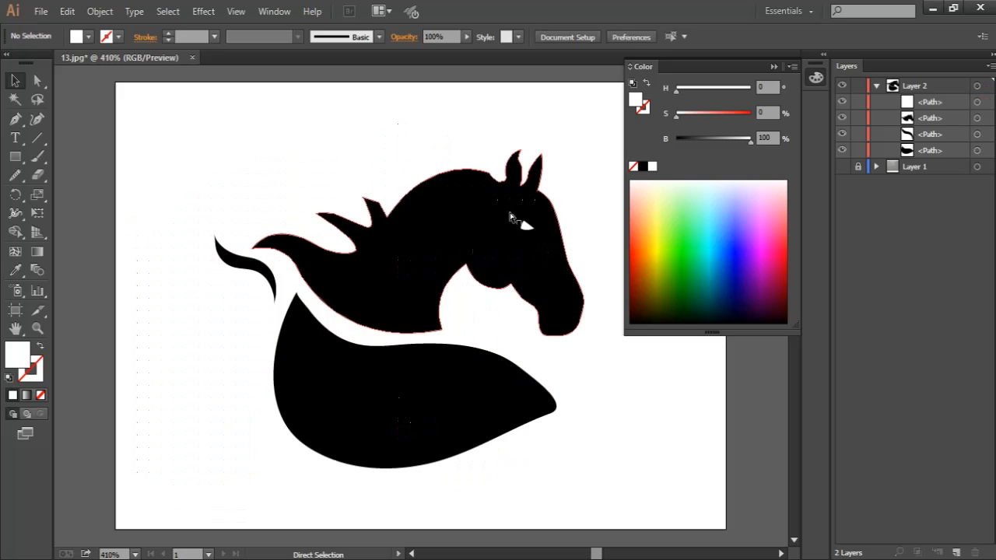
{"action": "key", "text": "v"}
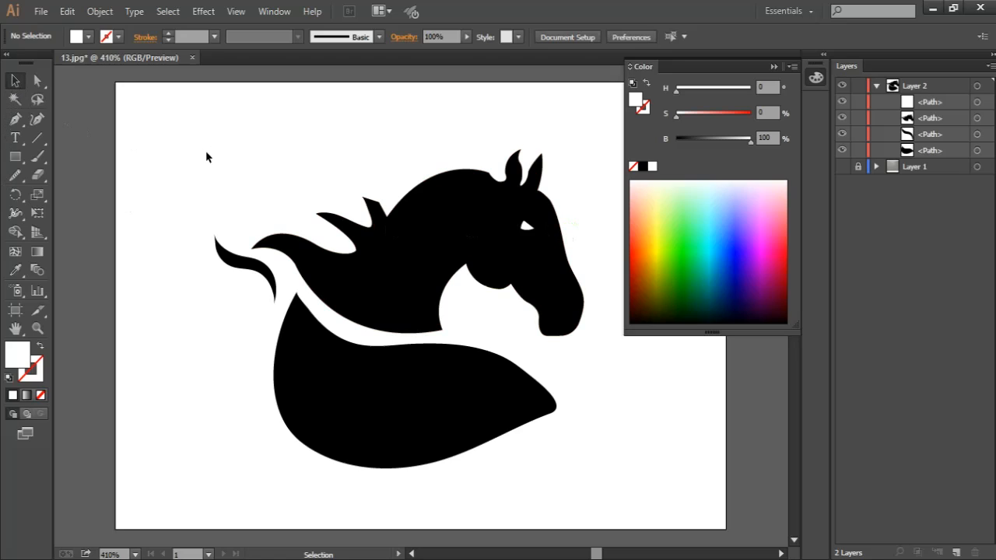
Rotate the whole horse artwork slightly counterclockwise, shift it a little to the right on the artboard and deselect it
{"action": "left_click", "coordinate": [772, 66]}
{"action": "key", "text": "space"}
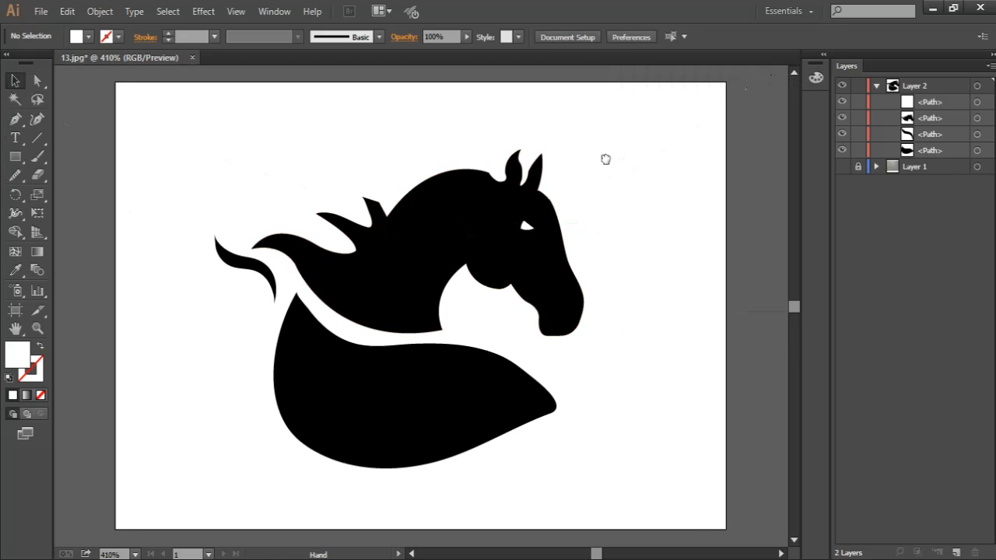
{"action": "left_click_drag", "start_coordinate": [606, 158], "coordinate": [581, 160]}
{"action": "key", "text": "ctrl+minus"}
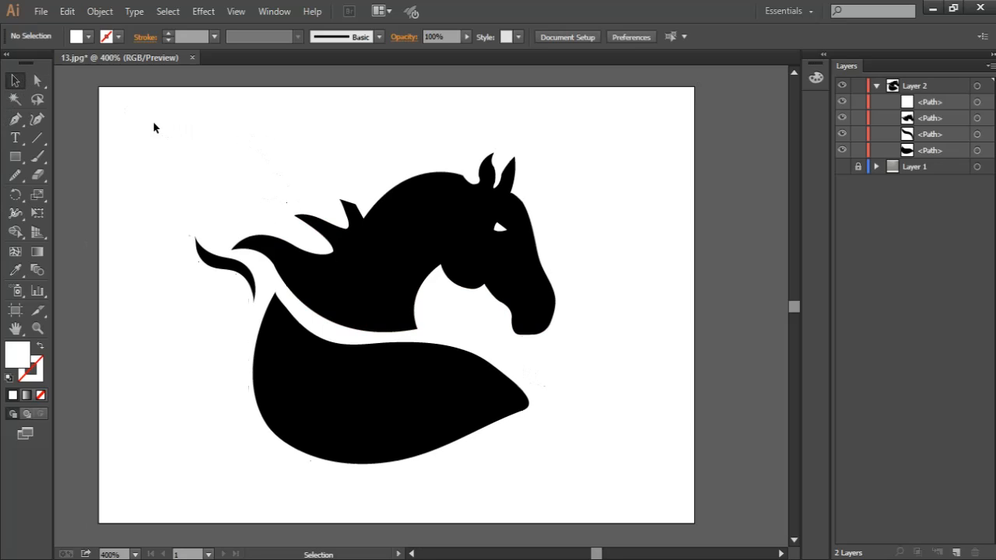
{"action": "left_click_drag", "start_coordinate": [110, 108], "coordinate": [689, 509]}
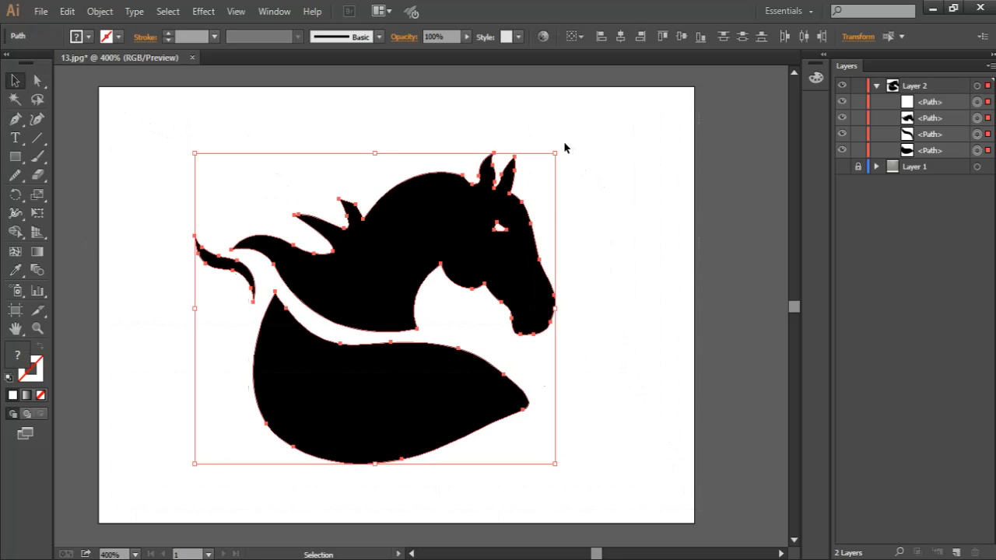
{"action": "left_click_drag", "start_coordinate": [557, 146], "coordinate": [506, 120]}
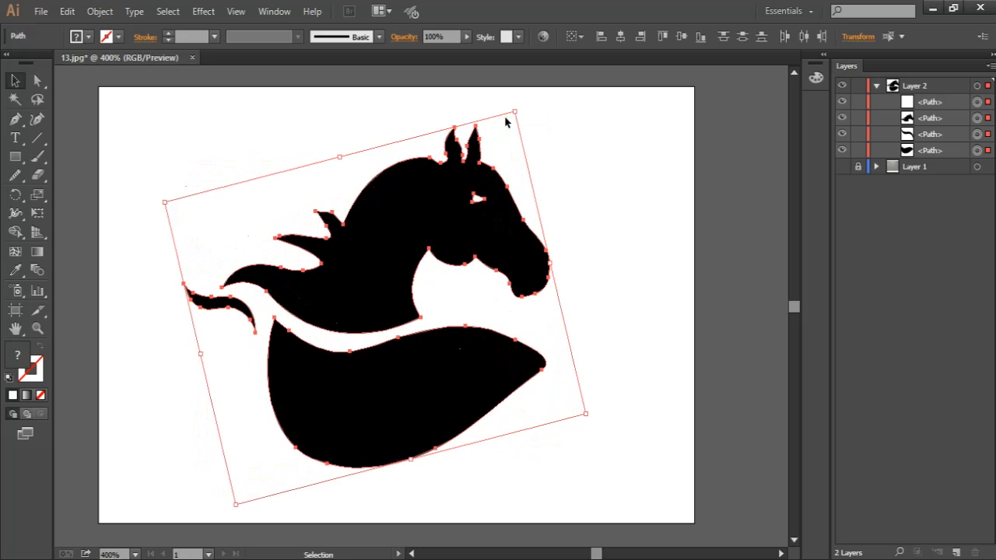
{"action": "mouse_move", "coordinate": [448, 403]}
{"action": "left_mouse_down"}
{"action": "mouse_move", "coordinate": [466, 393]}
{"action": "mouse_move", "coordinate": [460, 402]}
{"action": "left_mouse_up"}
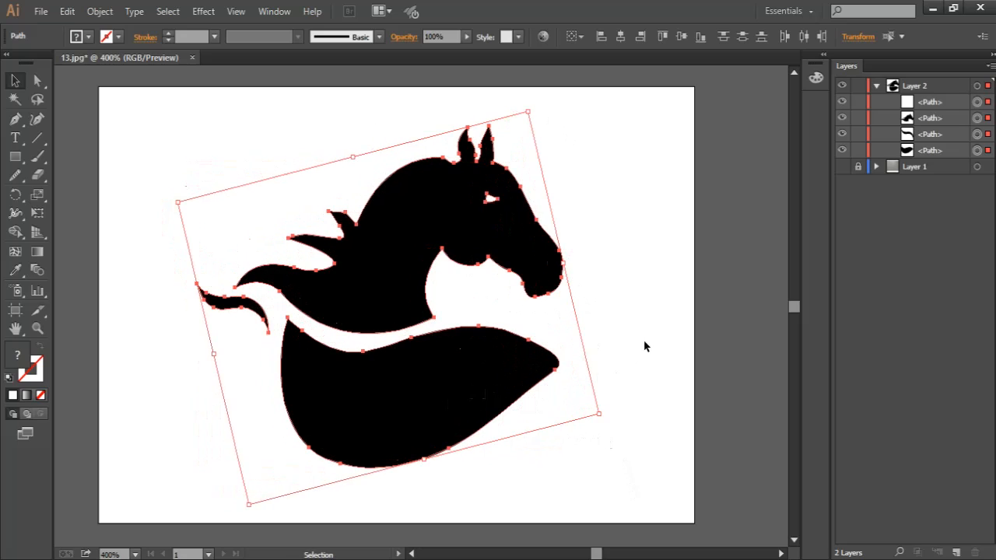
{"action": "left_click", "coordinate": [645, 345]}
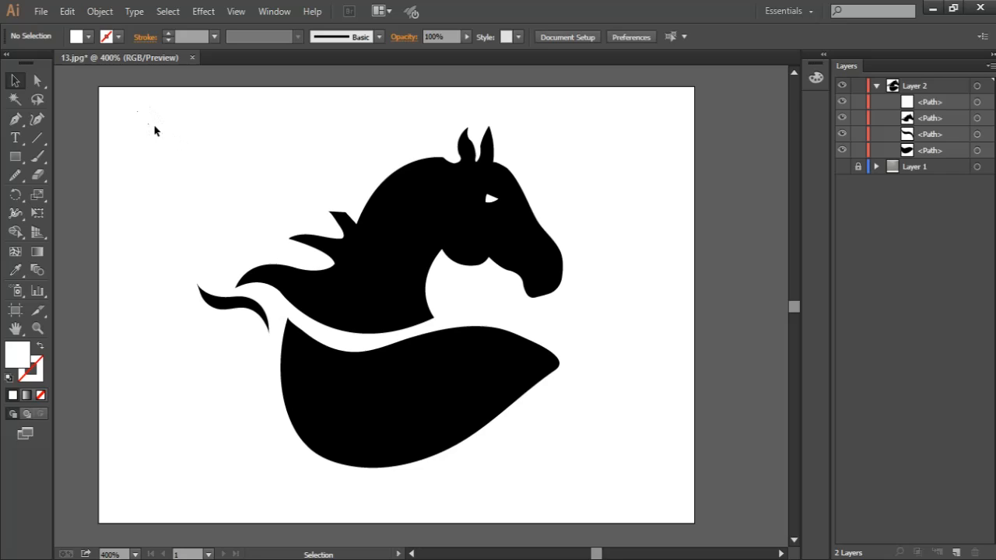
Scale the whole horse artwork down around its centre, undo the slight trial rotation and leave the artwork deselected
{"action": "left_click_drag", "start_coordinate": [164, 117], "coordinate": [669, 504]}
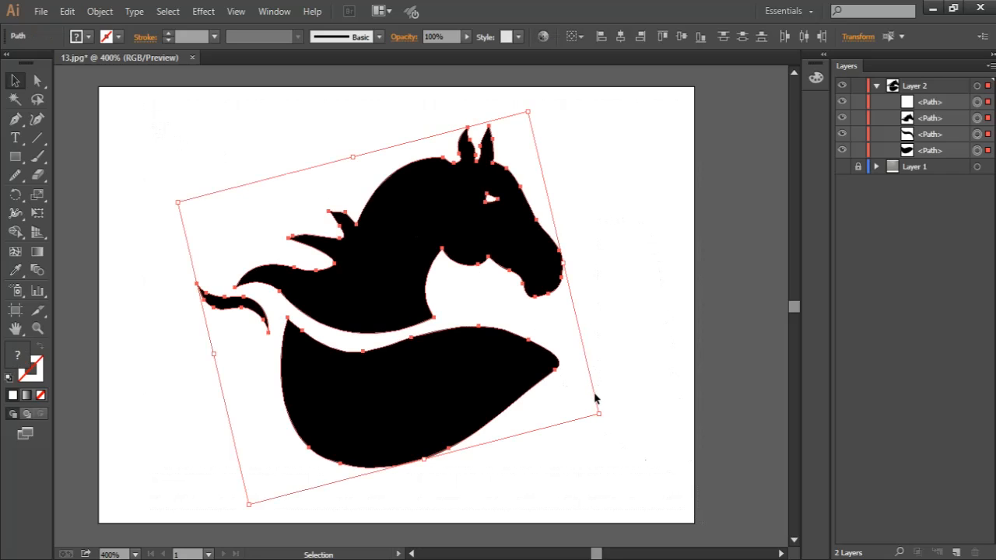
{"action": "mouse_move", "coordinate": [601, 420]}
{"action": "left_mouse_down"}
{"action": "mouse_move", "coordinate": [618, 429]}
{"action": "mouse_move", "coordinate": [610, 412]}
{"action": "left_mouse_up"}
{"action": "left_click_drag", "start_coordinate": [540, 111], "coordinate": [507, 148]}
{"action": "left_click", "coordinate": [567, 223]}
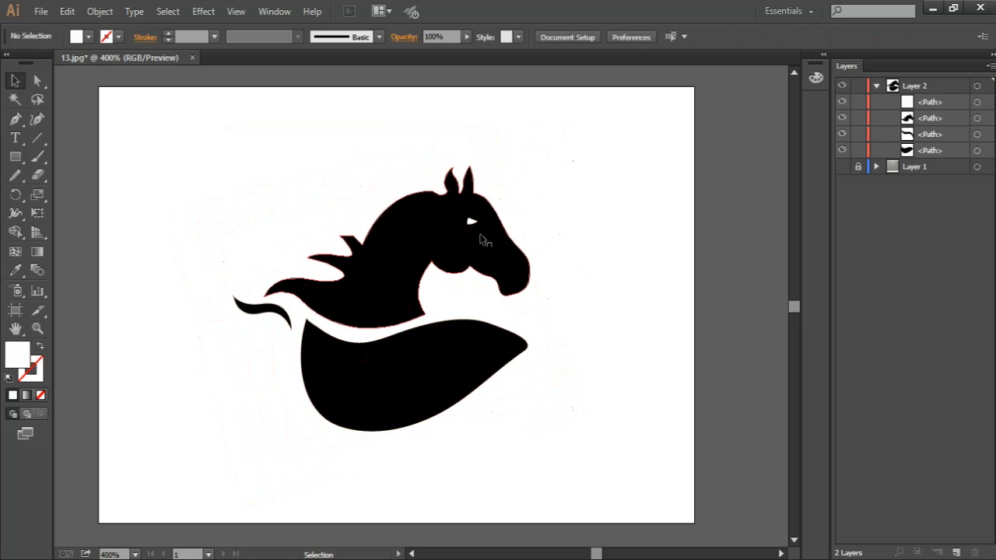
{"action": "left_click", "coordinate": [438, 234]}
{"action": "key", "text": "ctrl+z"}
{"action": "left_click", "coordinate": [568, 274]}
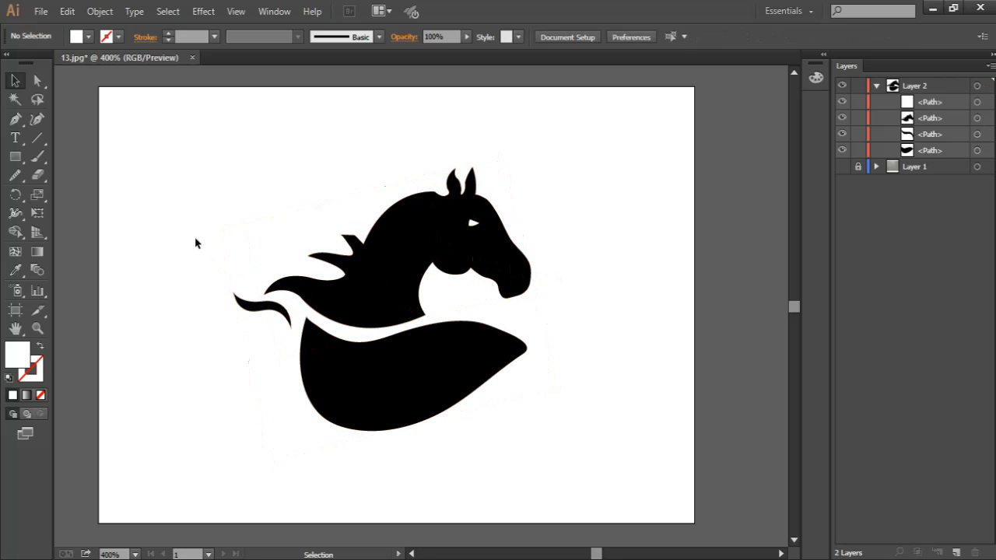
Rotate the whole horse artwork slightly counterclockwise, shift it a little to the left on the artboard and deselect it
{"action": "left_click_drag", "start_coordinate": [168, 154], "coordinate": [674, 527]}
{"action": "left_click", "coordinate": [664, 390]}
{"action": "key", "text": "ctrl+0"}
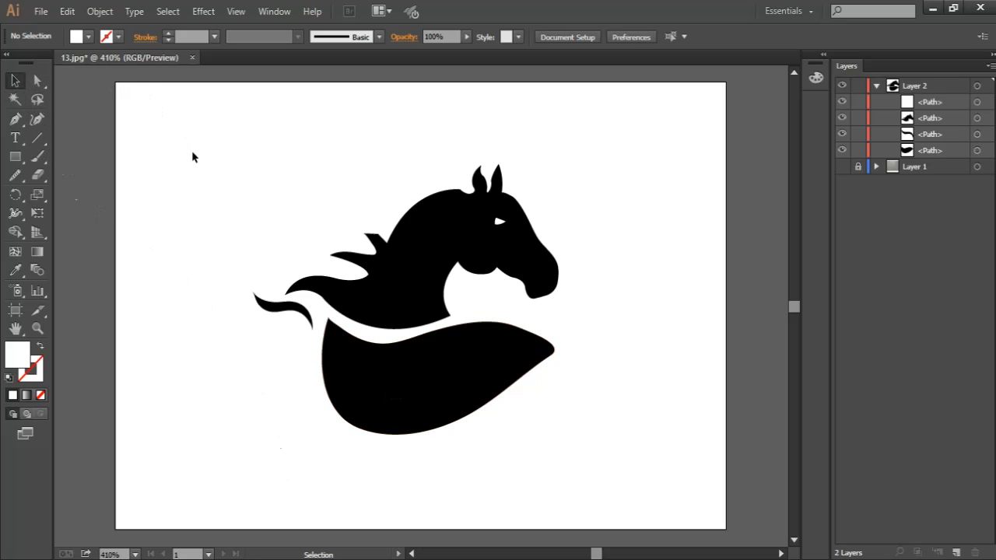
{"action": "left_click_drag", "start_coordinate": [181, 141], "coordinate": [672, 487]}
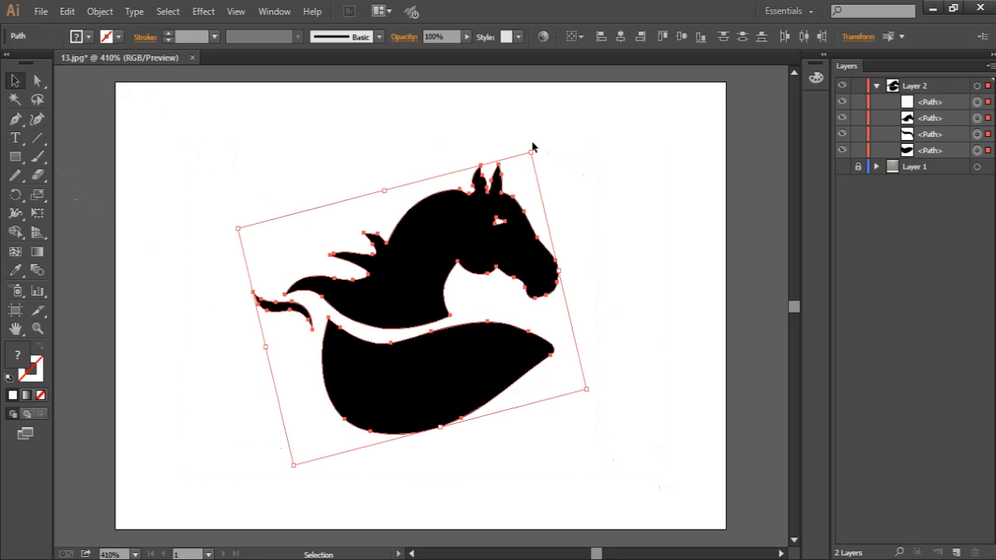
{"action": "mouse_move", "coordinate": [533, 149]}
{"action": "left_mouse_down"}
{"action": "mouse_move", "coordinate": [534, 140]}
{"action": "mouse_move", "coordinate": [520, 142]}
{"action": "left_mouse_up"}
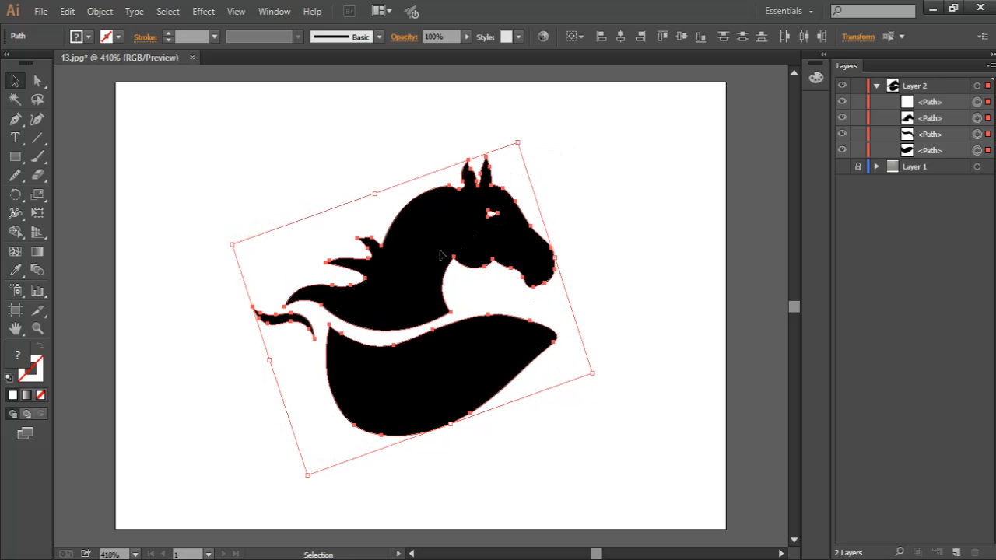
{"action": "left_click_drag", "start_coordinate": [434, 246], "coordinate": [423, 246]}
{"action": "left_click", "coordinate": [639, 309]}
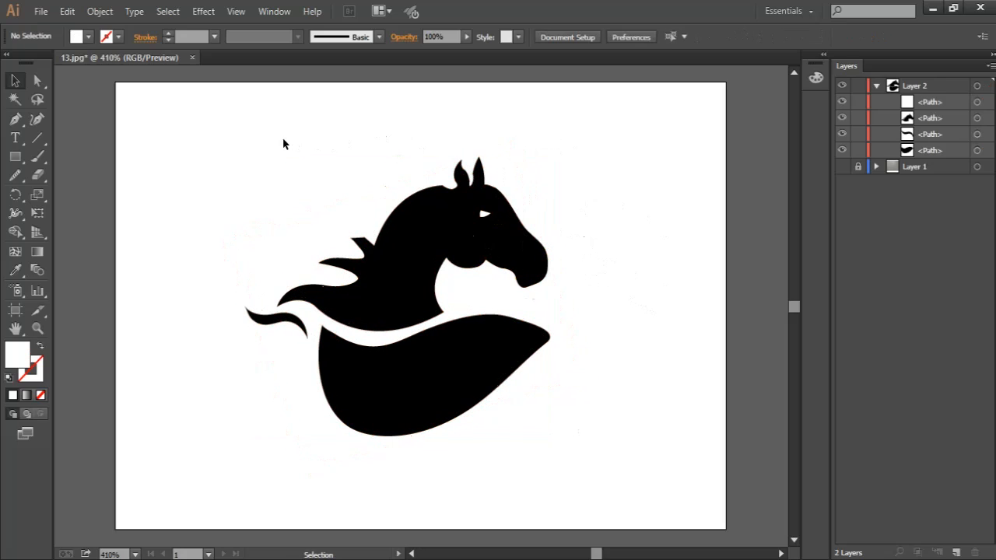
Rotate the whole horse artwork slightly back clockwise and deselect it
{"action": "left_click_drag", "start_coordinate": [211, 160], "coordinate": [697, 534]}
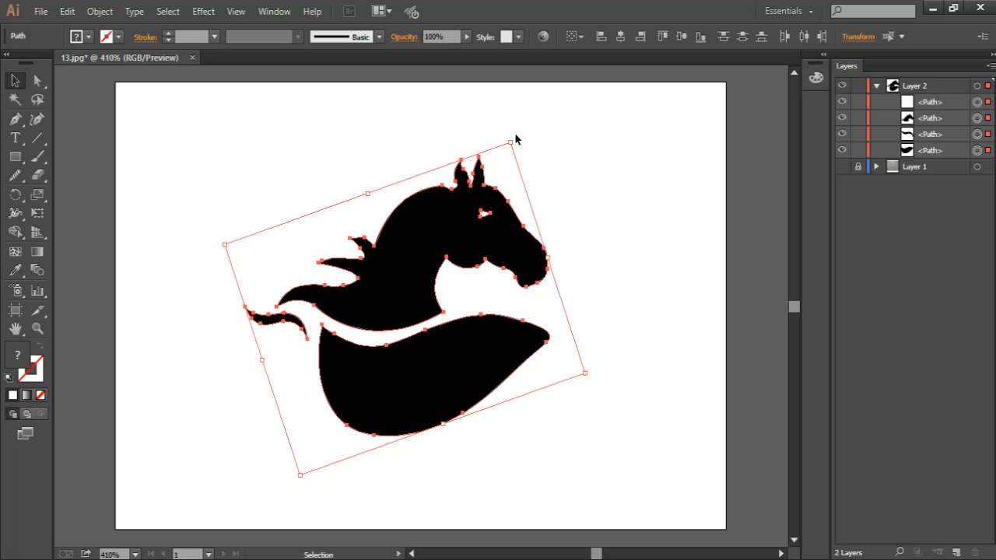
{"action": "left_click_drag", "start_coordinate": [514, 132], "coordinate": [524, 140]}
{"action": "left_click", "coordinate": [632, 332]}
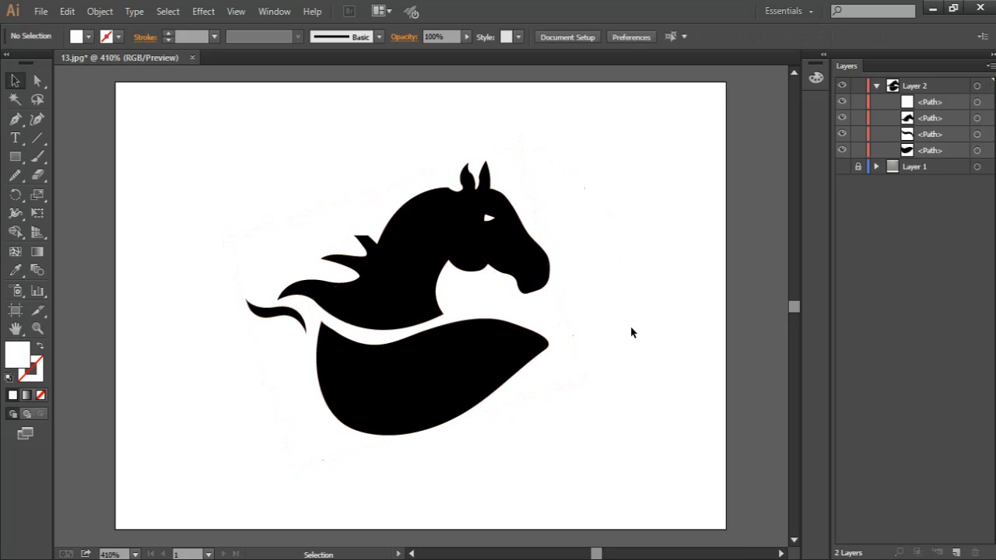